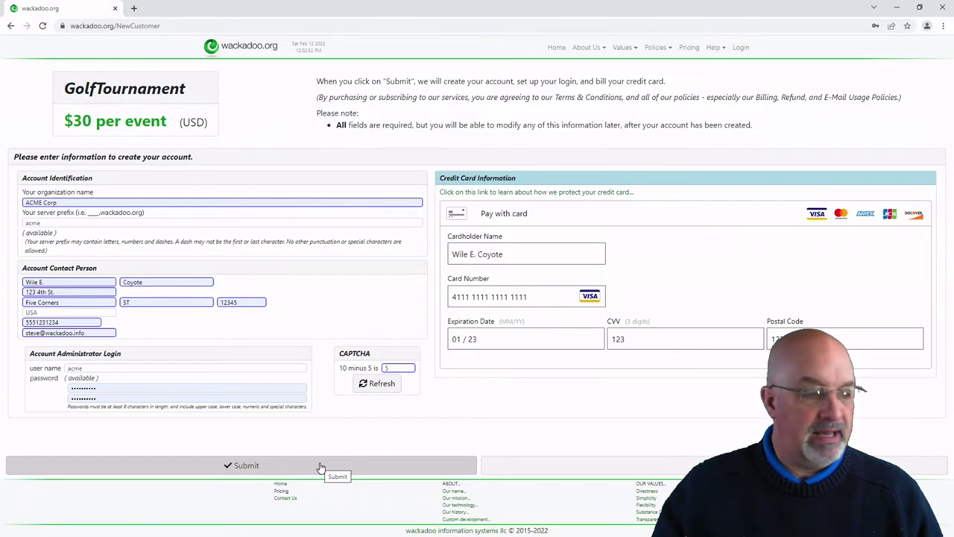
Step: Submit the ACME Corp account and billing details, approve the $30 charge, and dismiss the welcome message
left_click(321, 466)
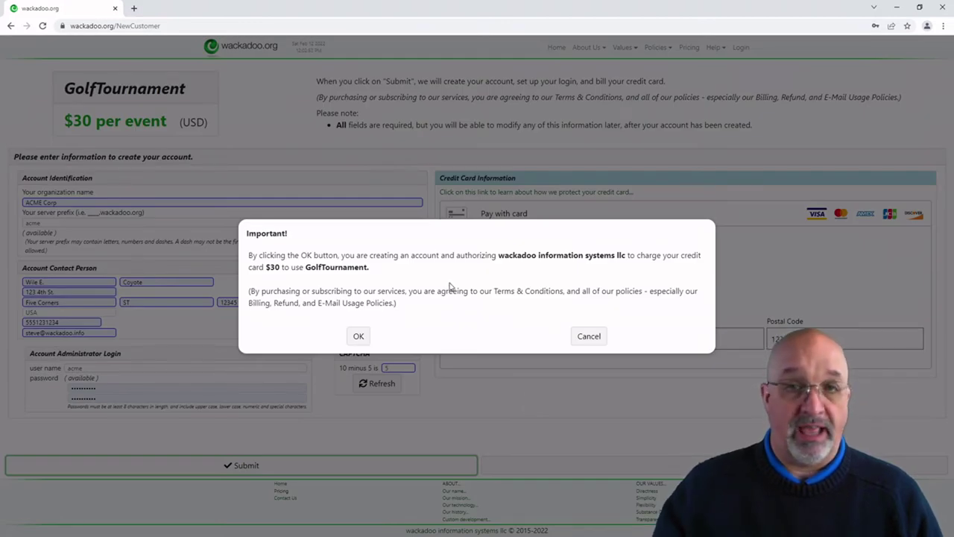
left_click(358, 336)
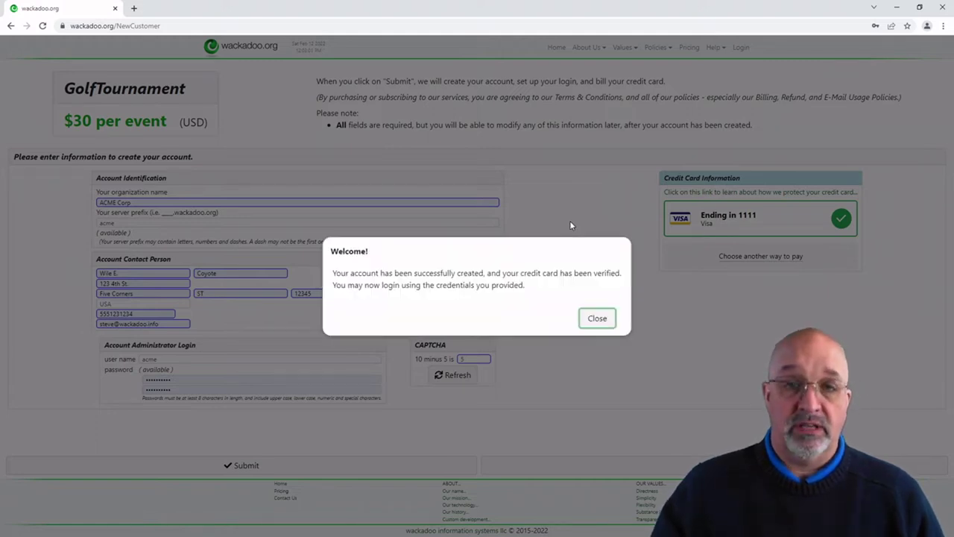
left_click(596, 319)
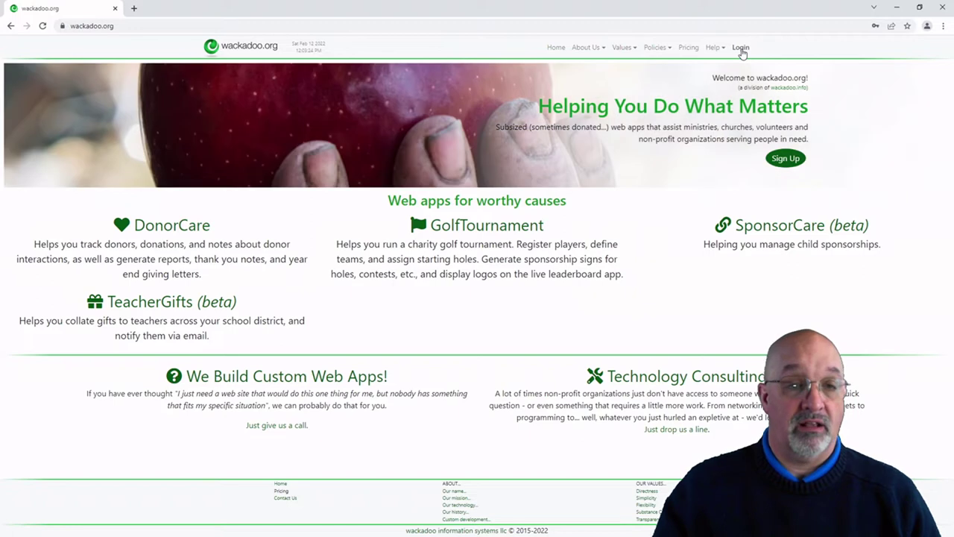
Step: Sign in to the new account with the saved credentials and view its Accounts details page
left_click(742, 51)
left_click(446, 180)
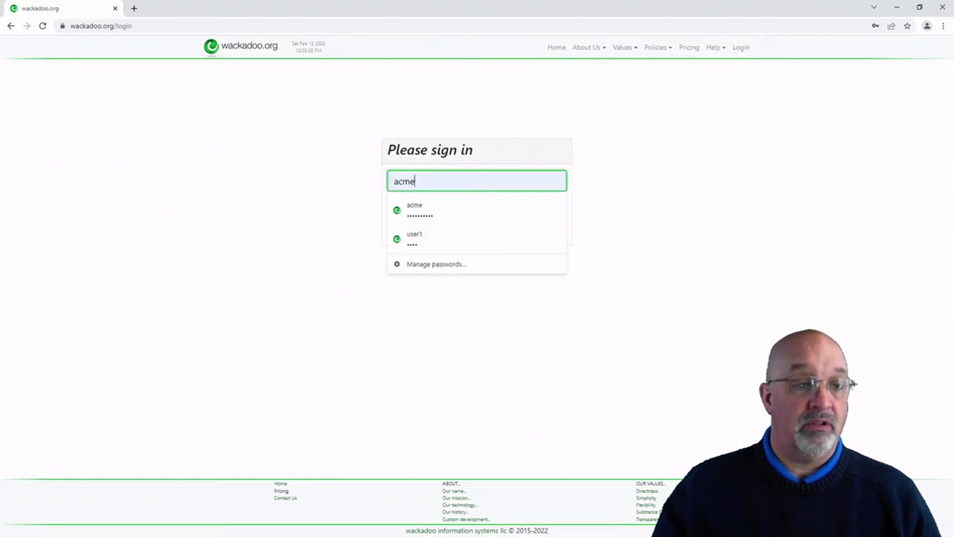
left_click(266, 236)
left_click(432, 231)
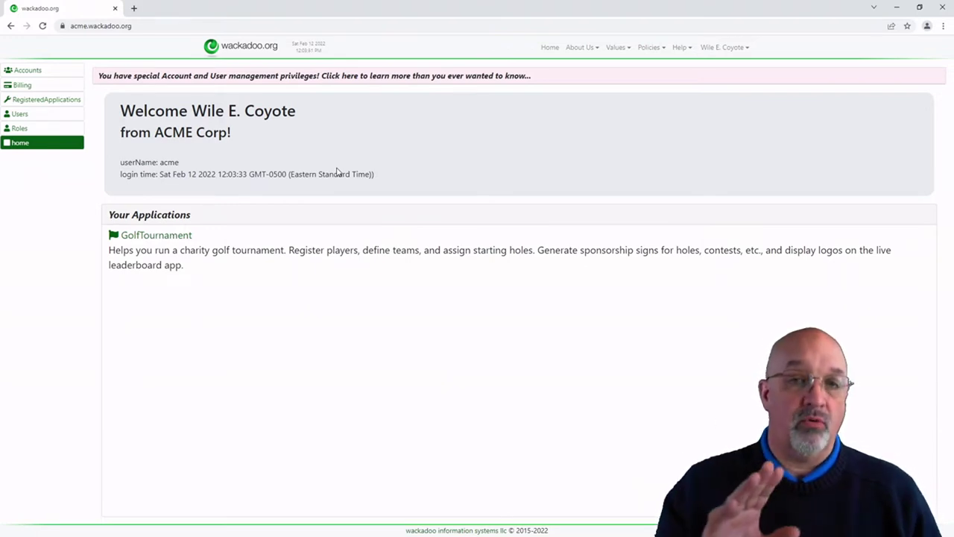
left_click(27, 73)
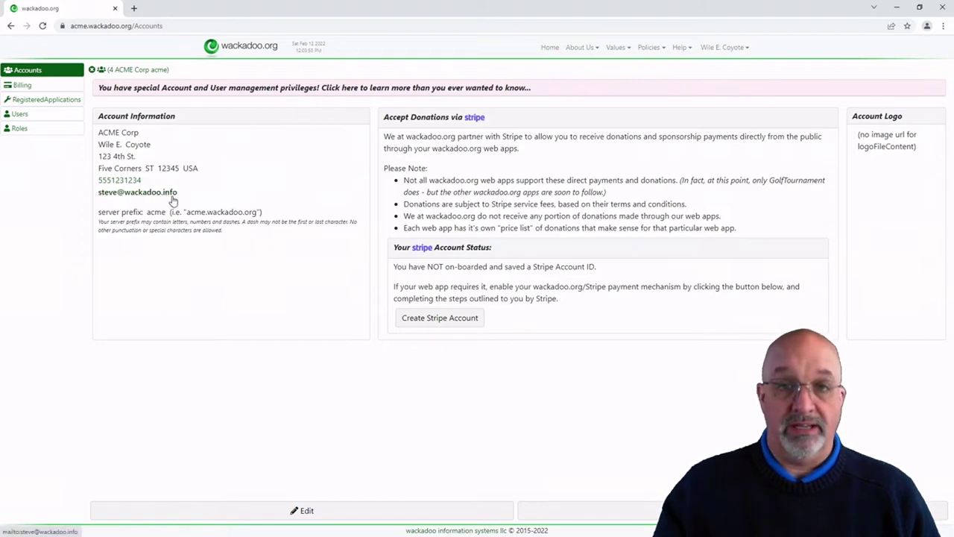
Step: Set ACME Corp.logo.jpg as the account logo, save, and go back to the Home page
left_click(293, 512)
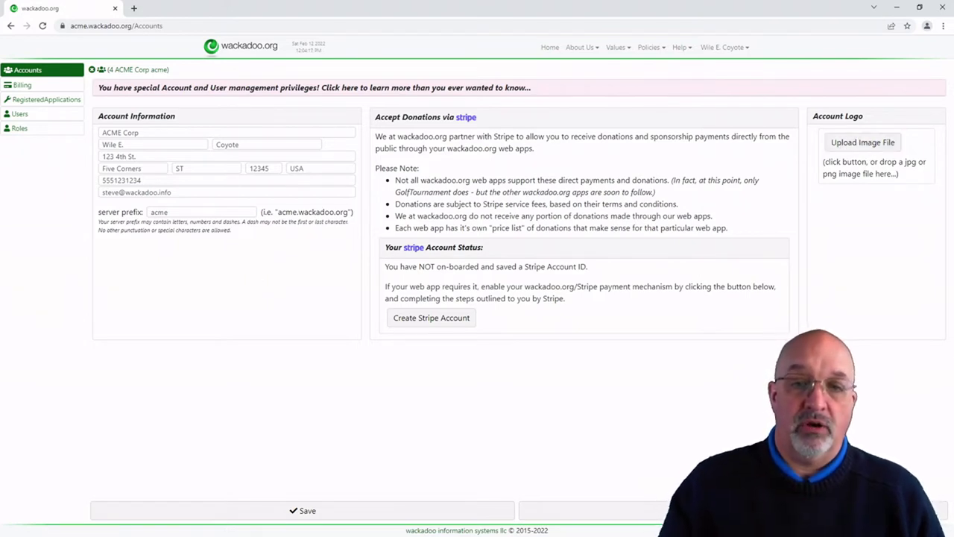
left_click_drag(841, 155, 857, 145)
left_click(307, 513)
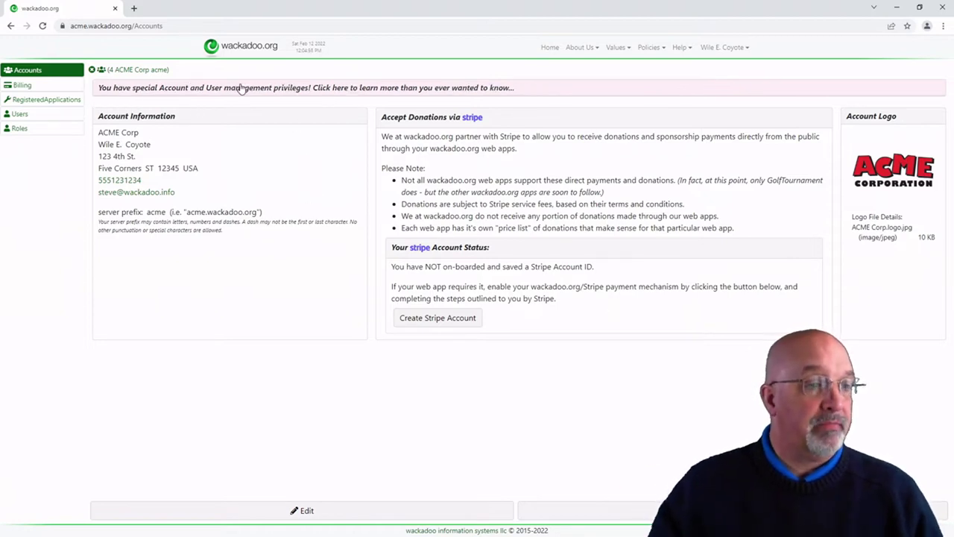
left_click(550, 49)
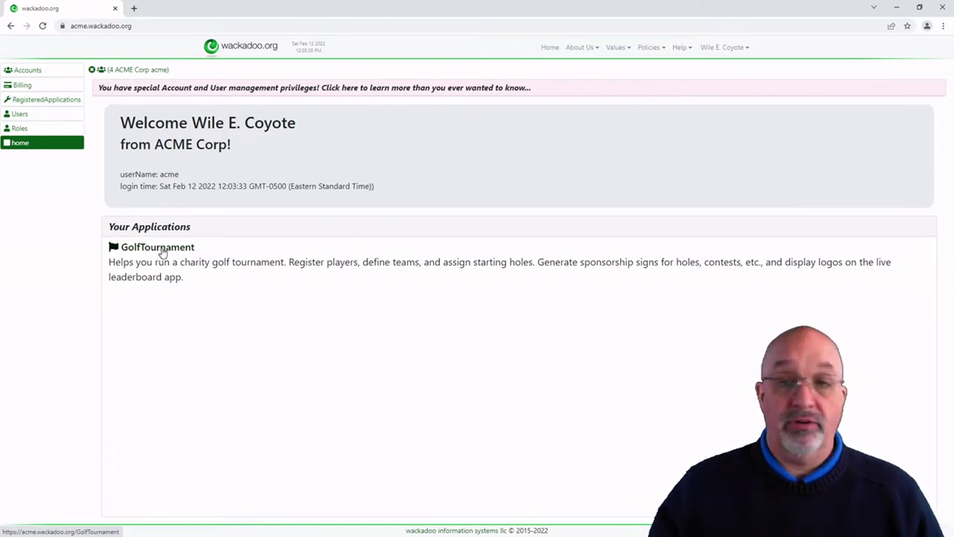
Step: Launch GolfTournament from the Your Applications list
left_click(163, 253)
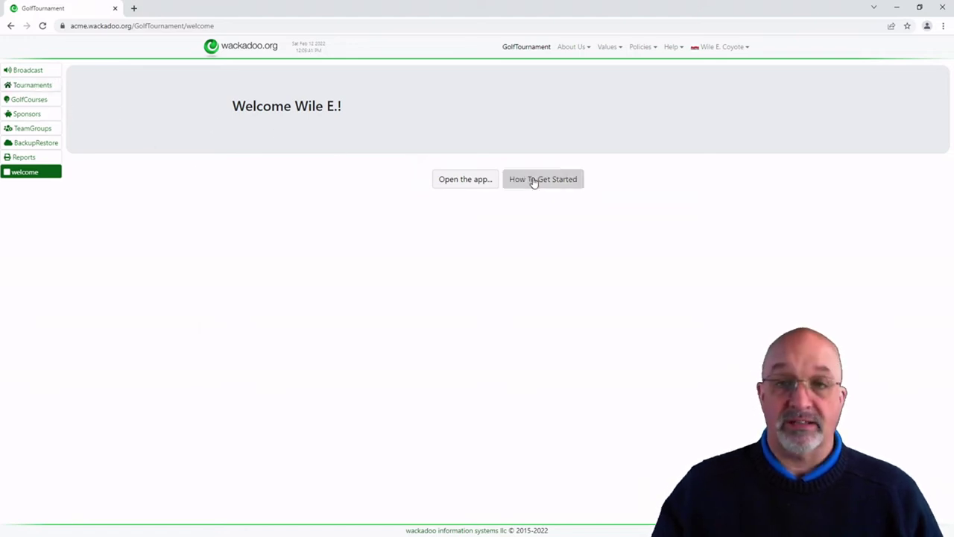
Step: Show Help > Getting started and highlight the 'In this app' overview list
left_click(670, 46)
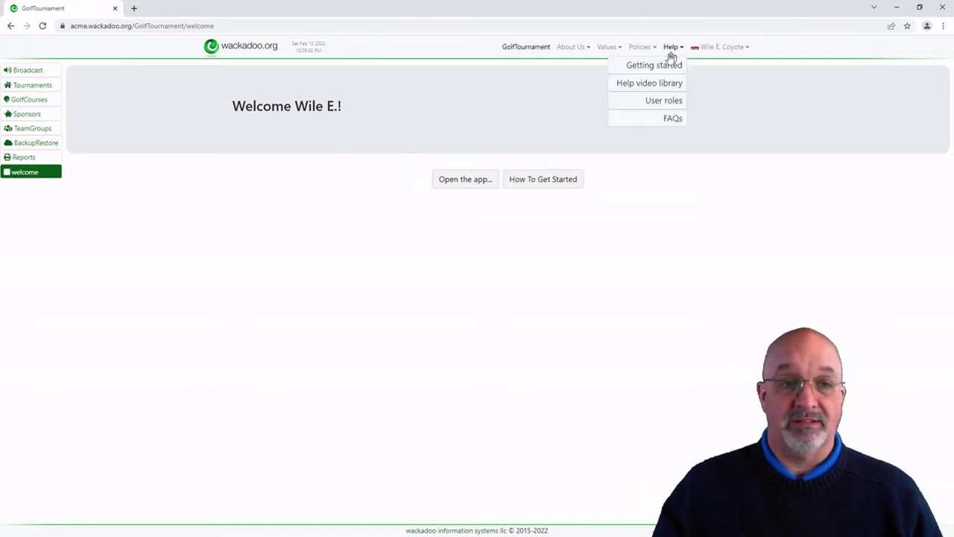
left_click(660, 69)
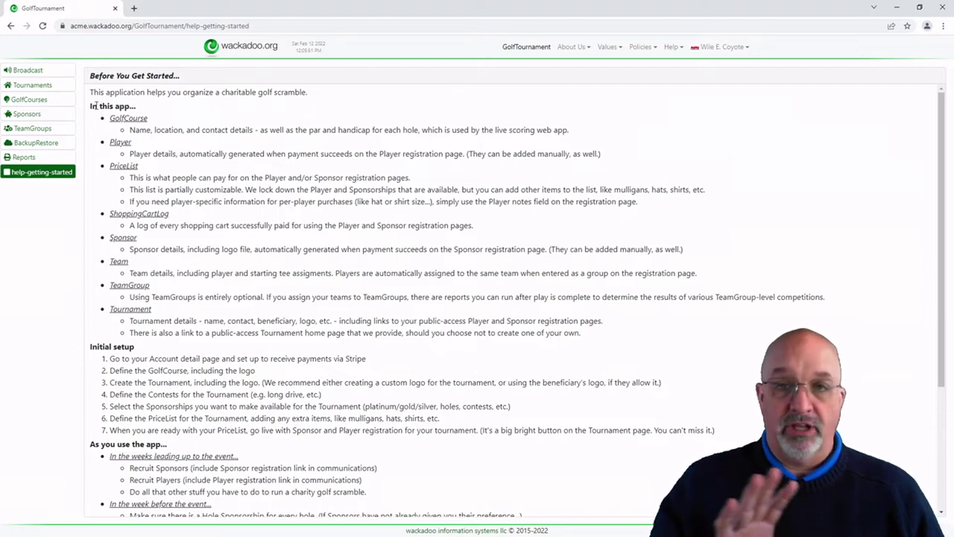
left_click_drag(98, 106, 609, 340)
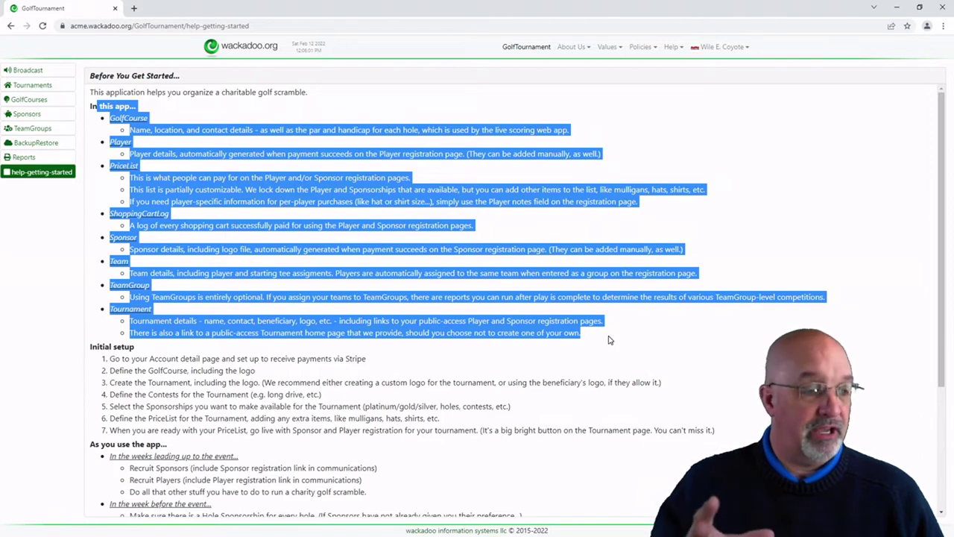
left_click(609, 340)
Step: Highlight the initial setup steps, including the Stripe payments and GolfCourse setup items
left_click_drag(91, 346, 385, 431)
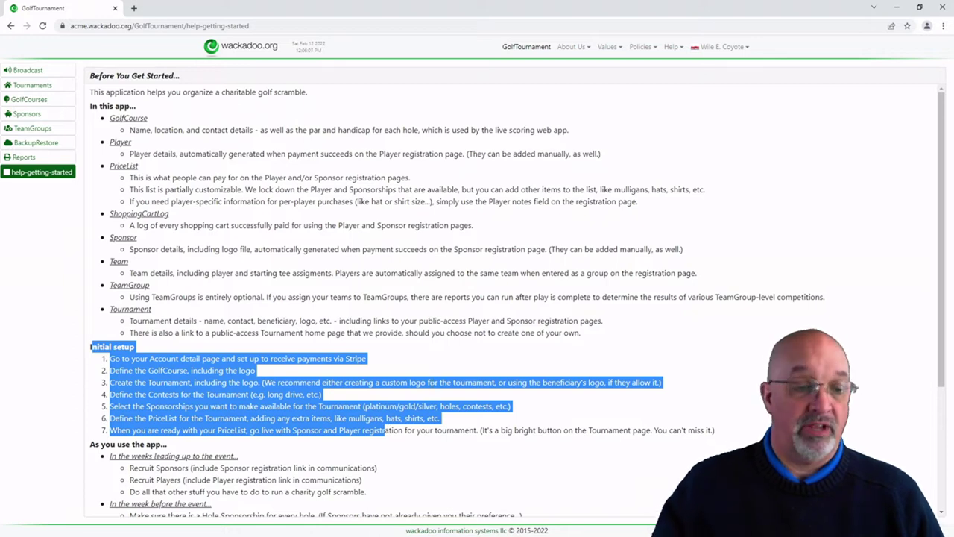
left_click(425, 359)
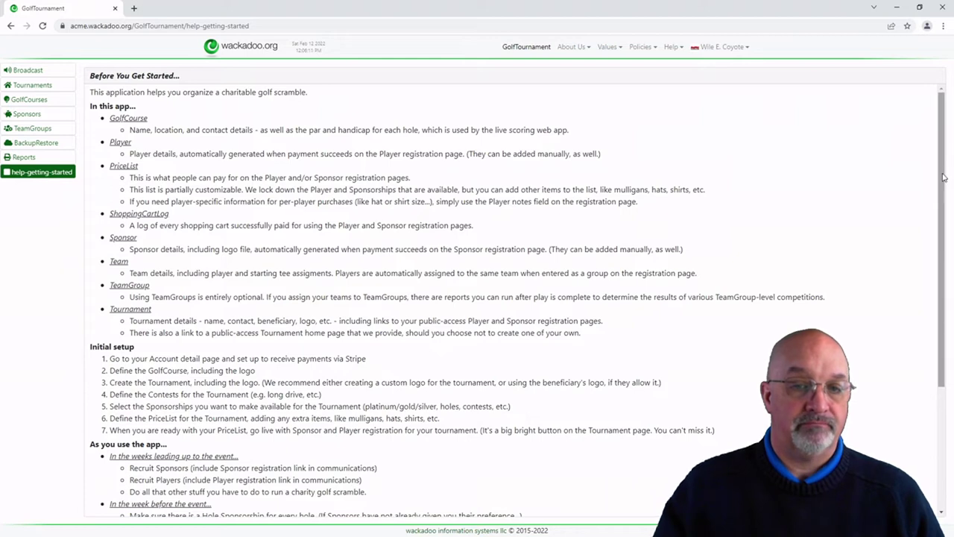
scroll(943, 176, "down", 1)
left_click_drag(115, 271, 369, 273)
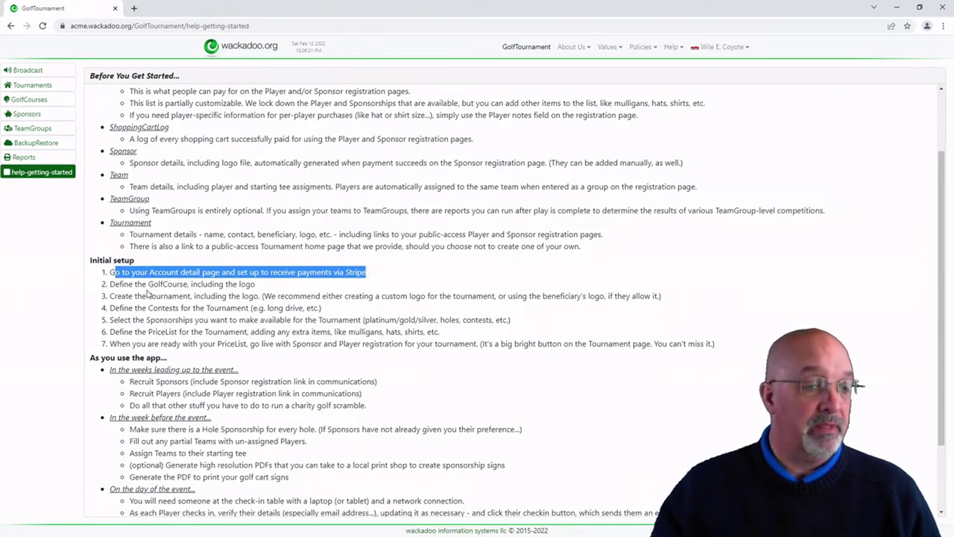
left_click(170, 273)
left_click_drag(166, 273, 277, 274)
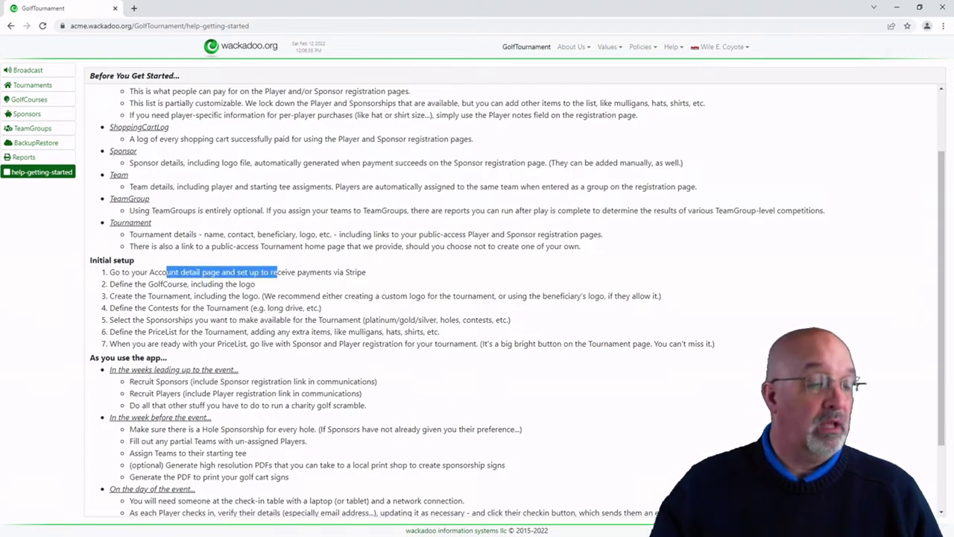
left_click_drag(153, 284, 202, 286)
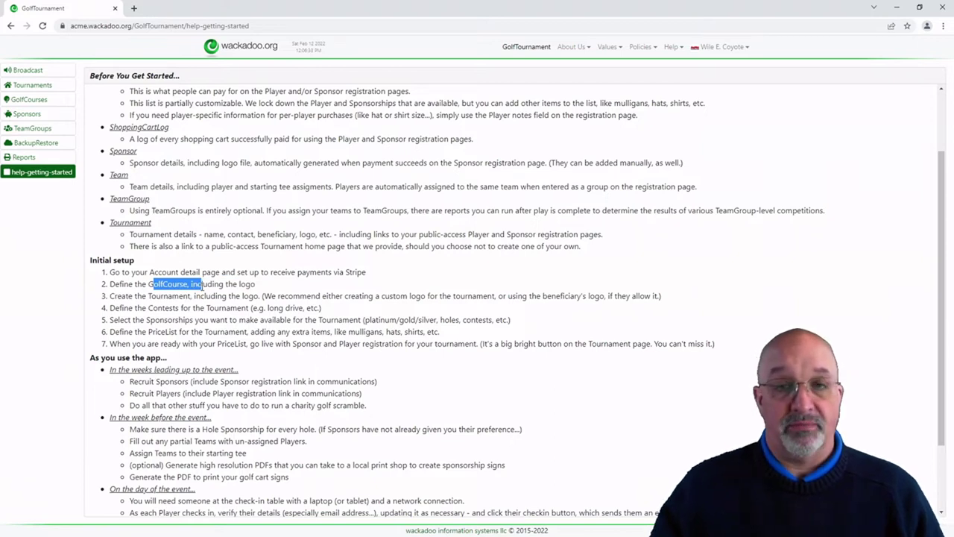
Step: Save a new course, My Golf Links, with an autofilled contact address and fake golf course.logo.png logo
left_click(34, 104)
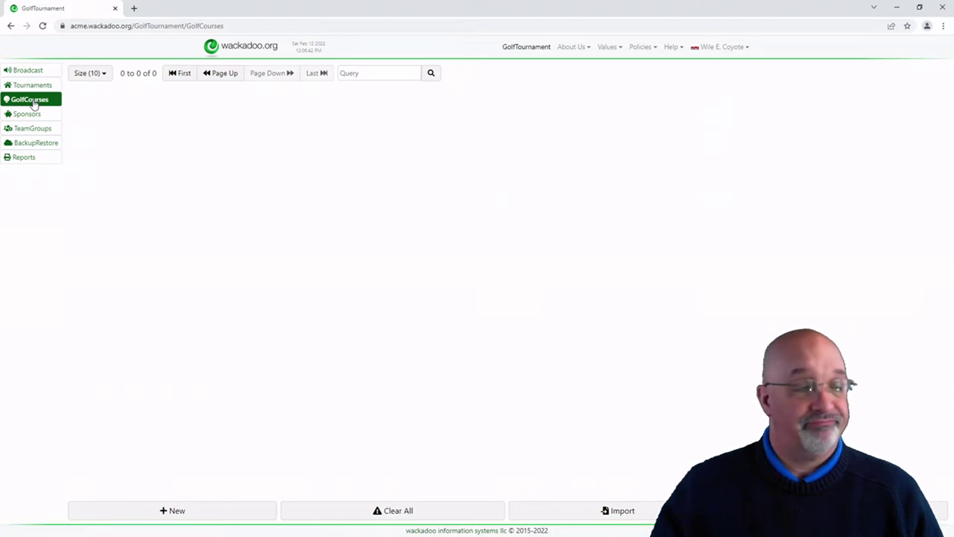
left_click(184, 514)
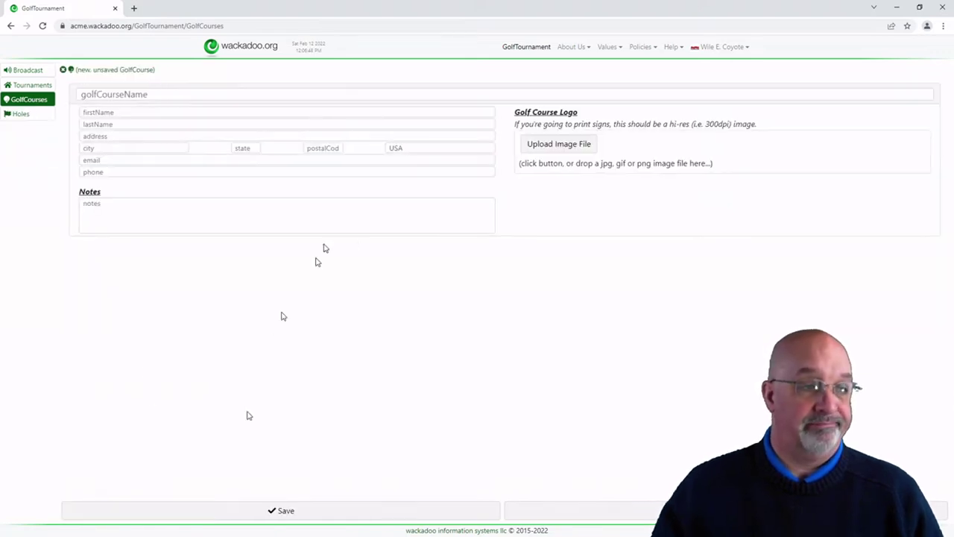
left_click(213, 94)
left_click(127, 115)
left_click(128, 111)
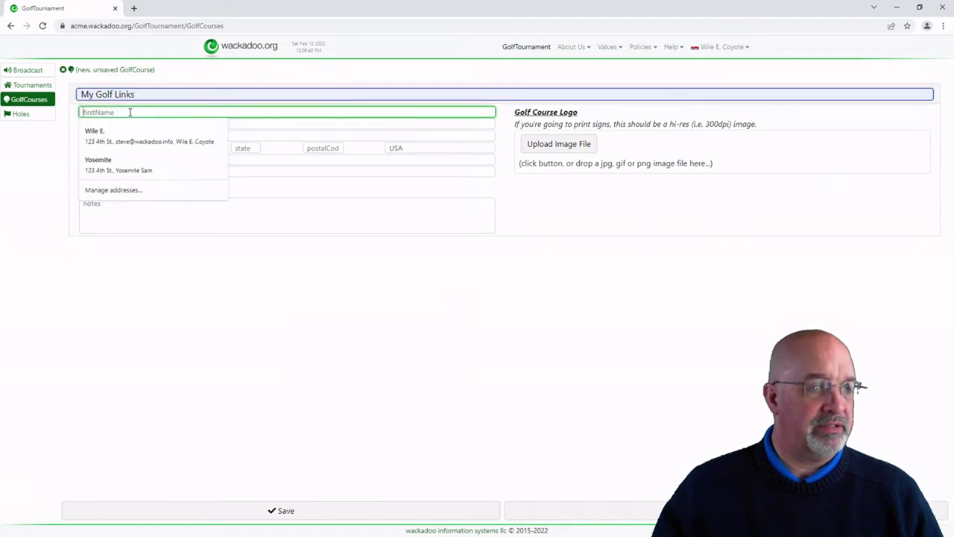
left_click(129, 164)
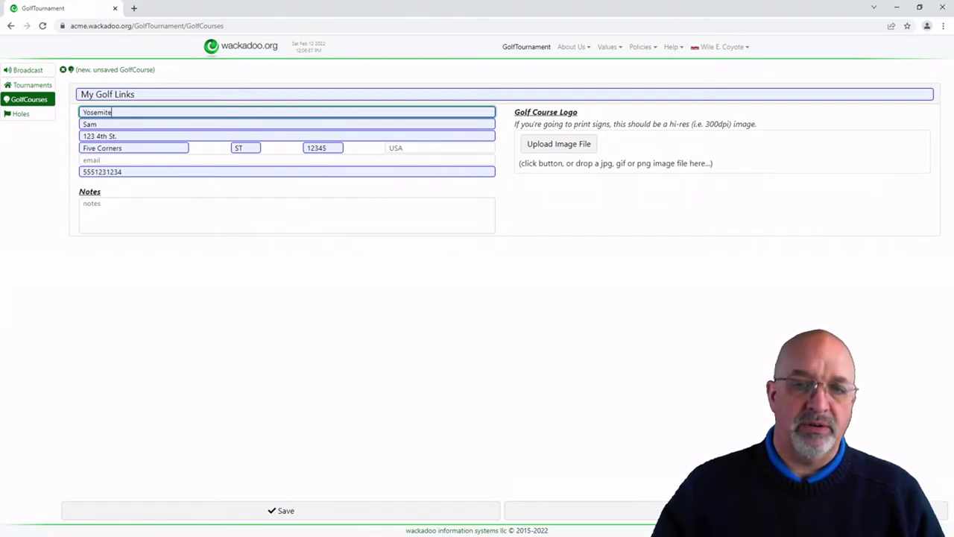
left_click_drag(949, 158, 672, 153)
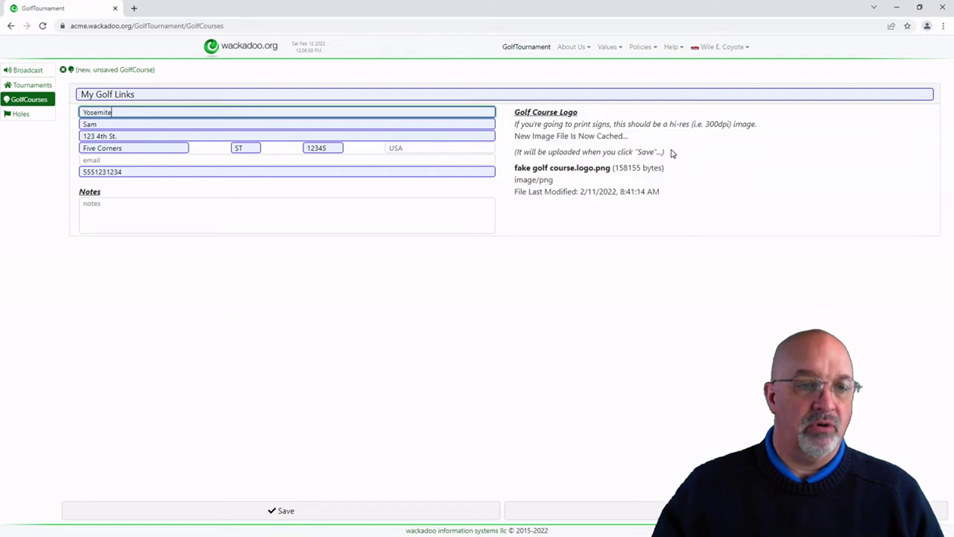
left_click(361, 510)
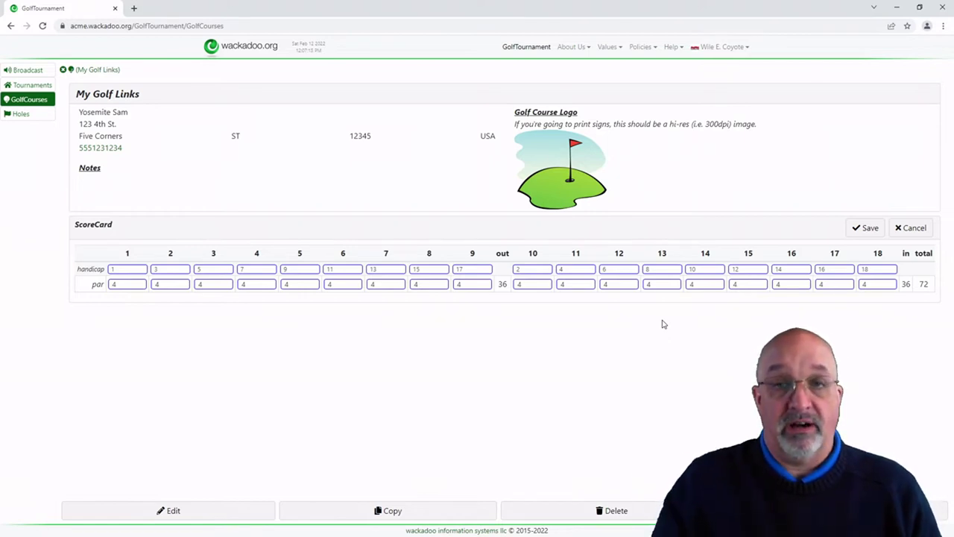
left_click(226, 288)
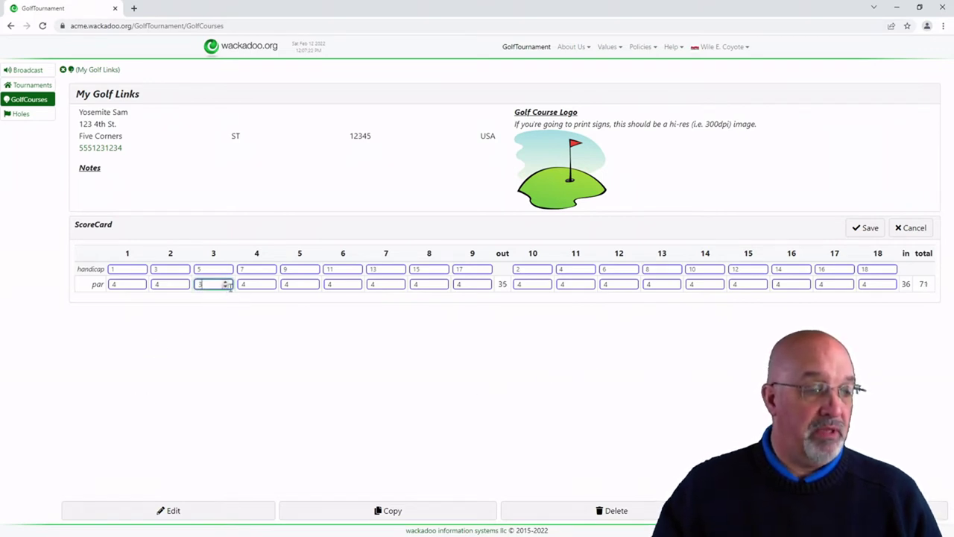
left_click(312, 282)
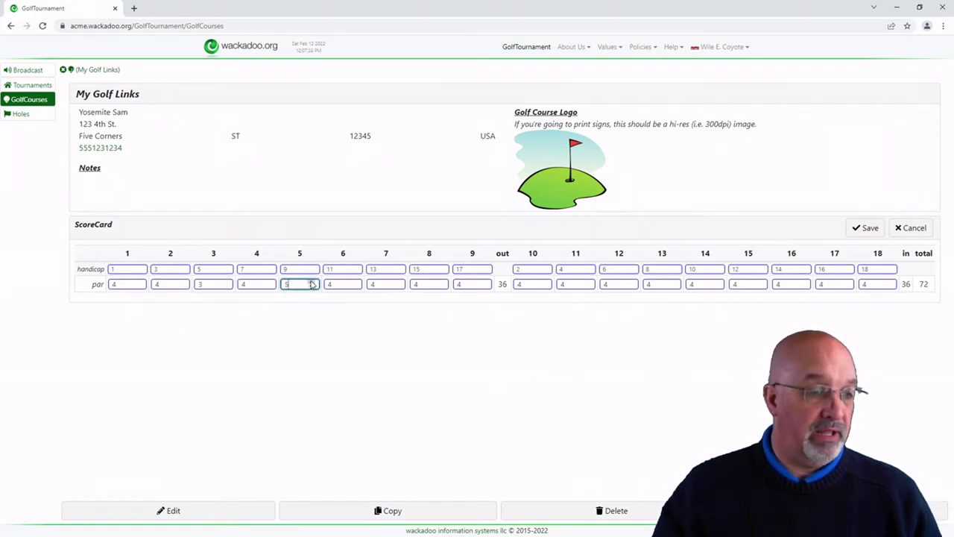
left_click(398, 281)
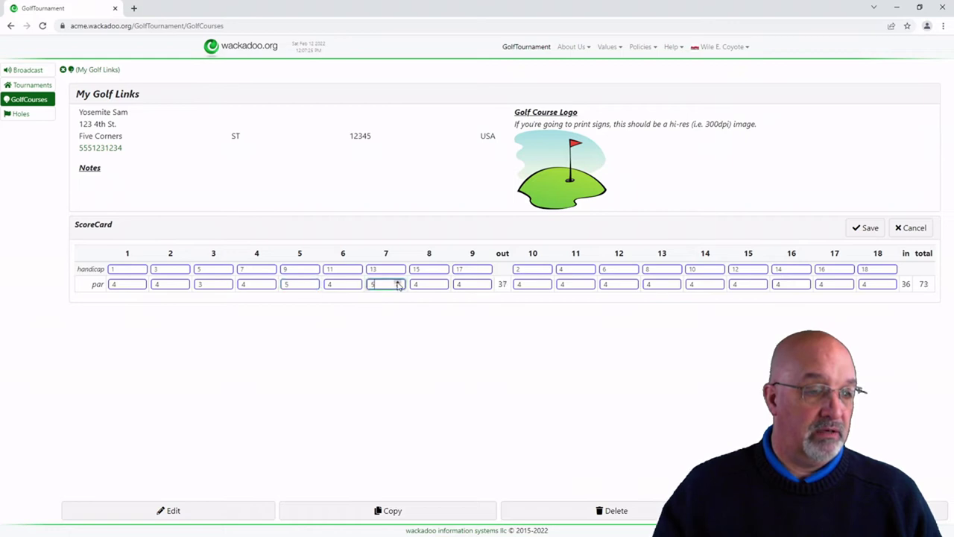
left_click(441, 288)
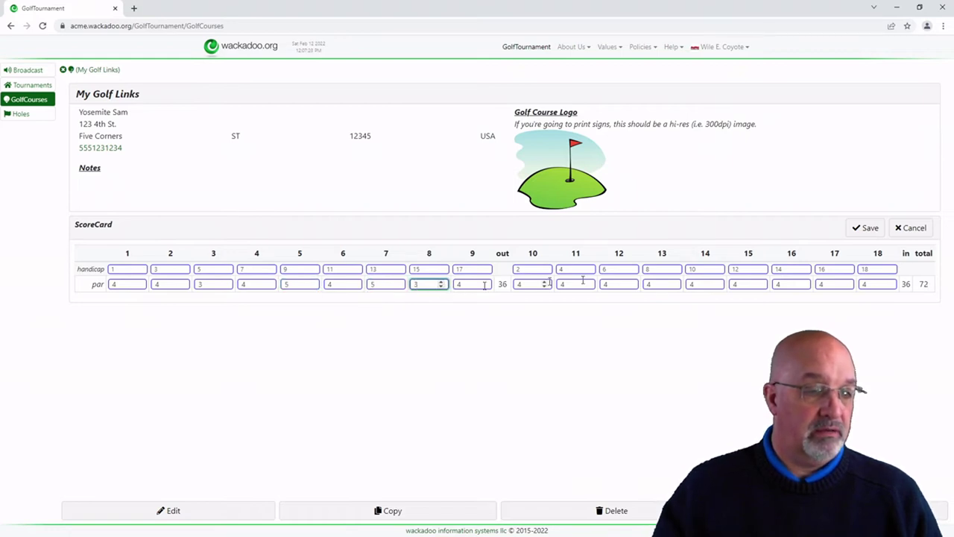
left_click(545, 287)
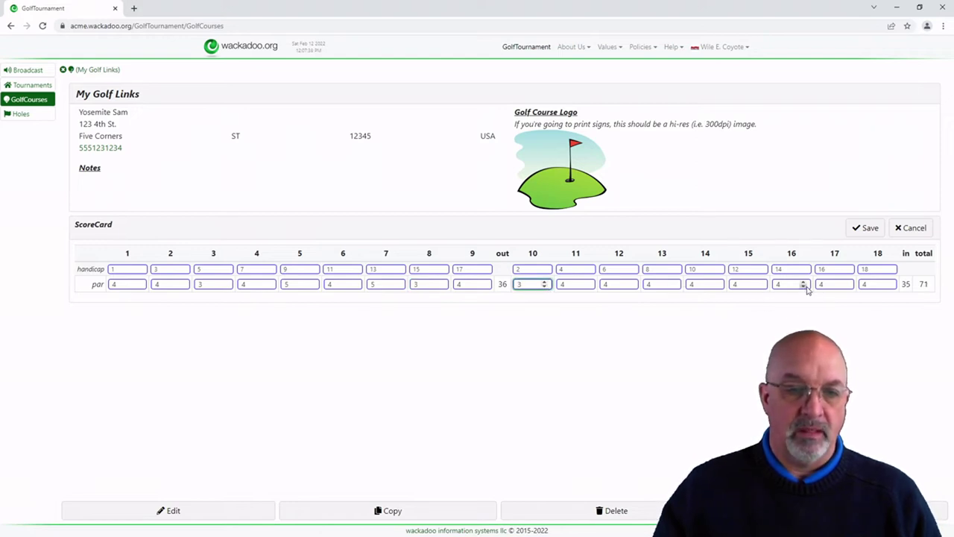
left_click(804, 287)
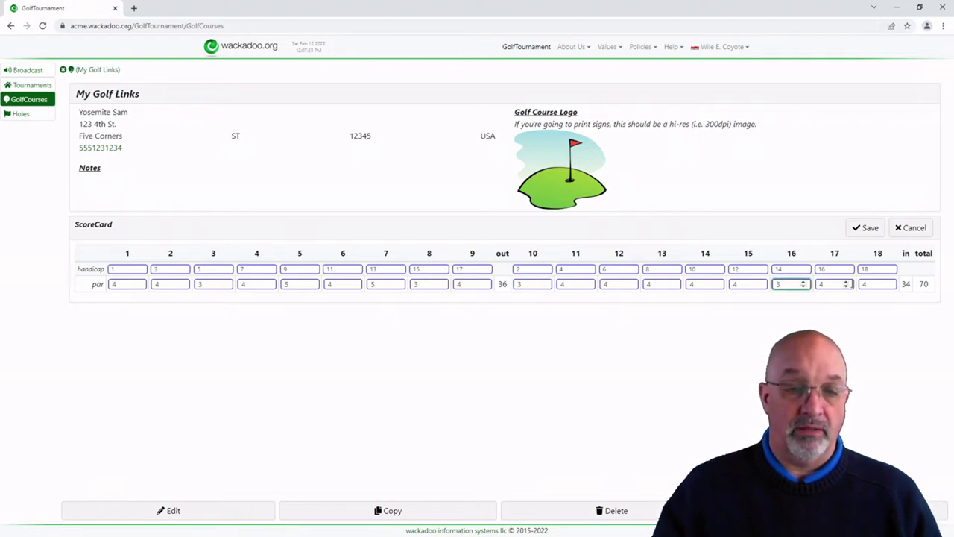
left_click(847, 282)
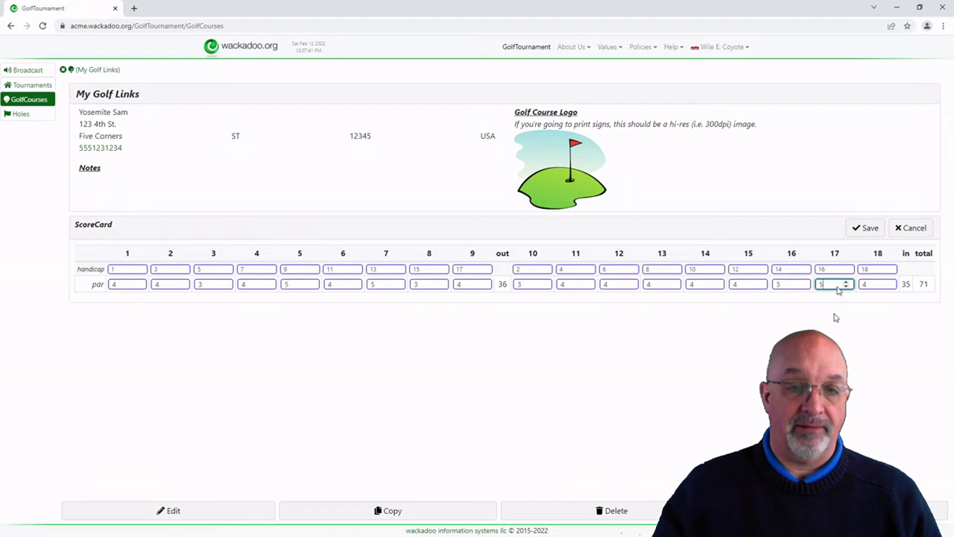
left_click(867, 228)
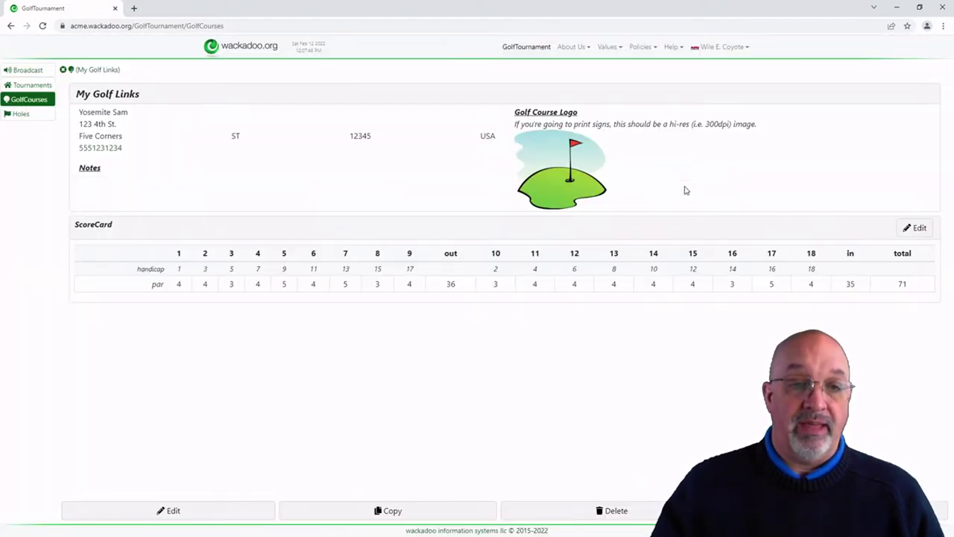
Step: Review a Getting started setup step, then return to the full golf courses list
left_click(673, 49)
left_click(663, 66)
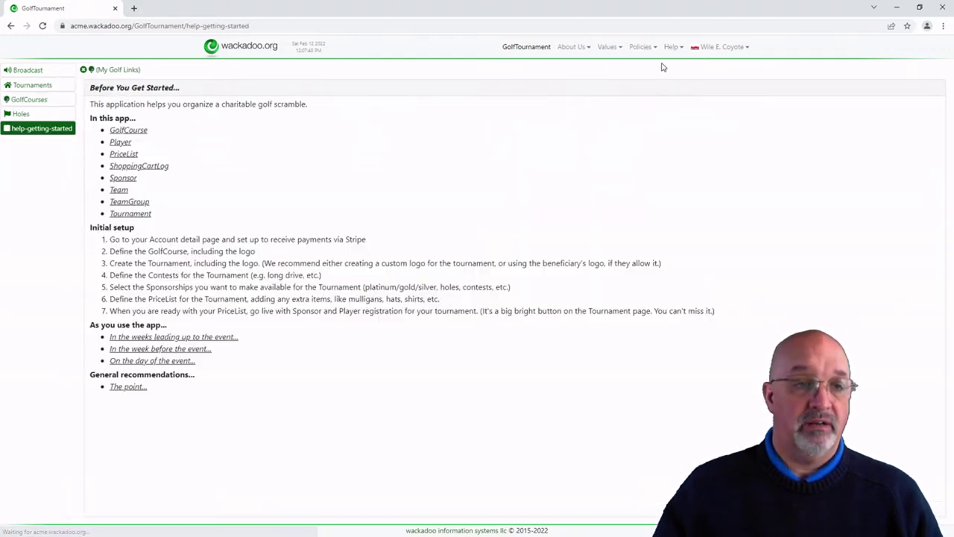
left_click_drag(147, 383, 204, 395)
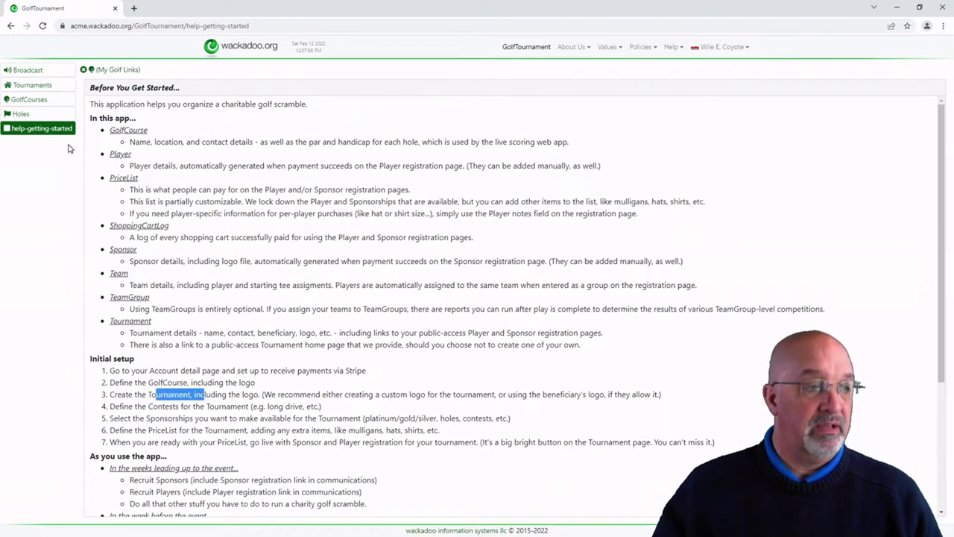
left_click(28, 100)
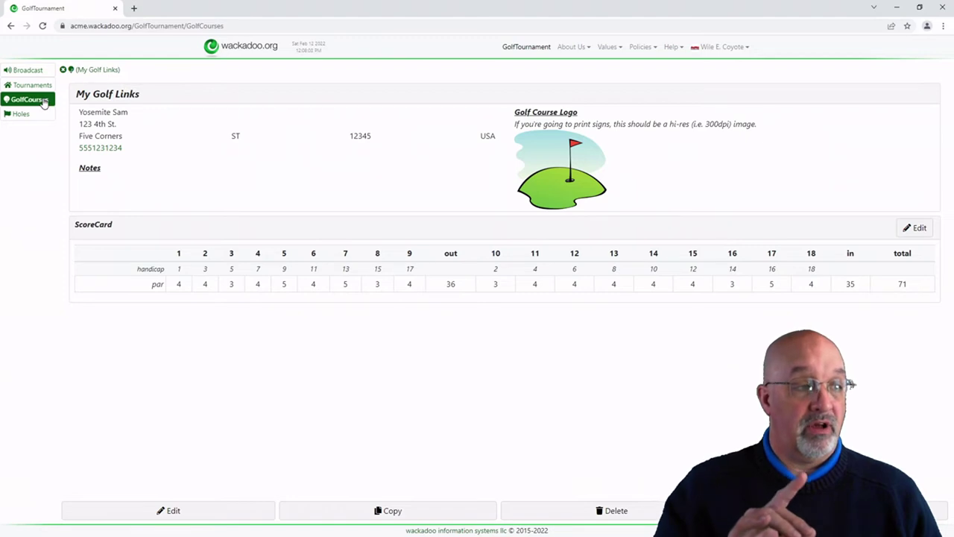
left_click(85, 70)
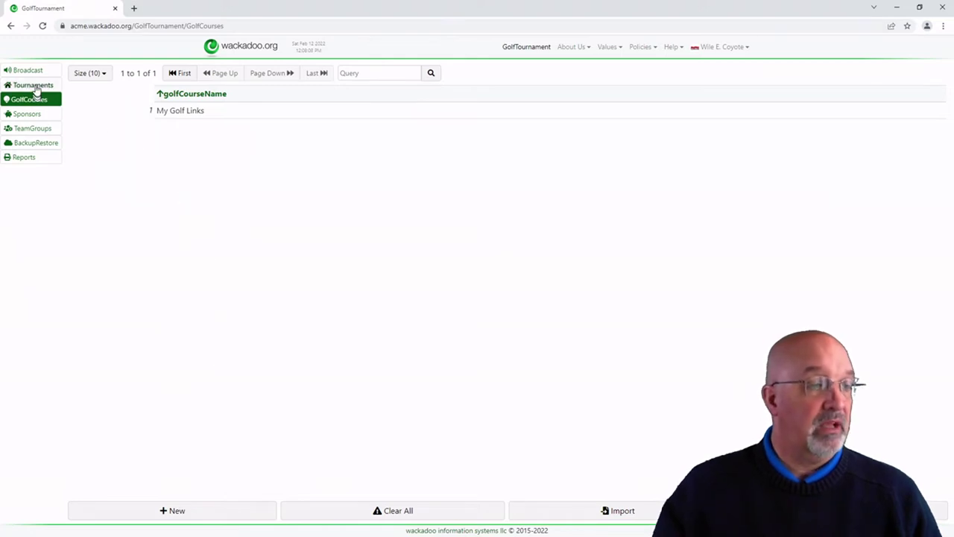
Step: Start a new tournament named Good Cause Open at course My Golf Links
left_click(36, 86)
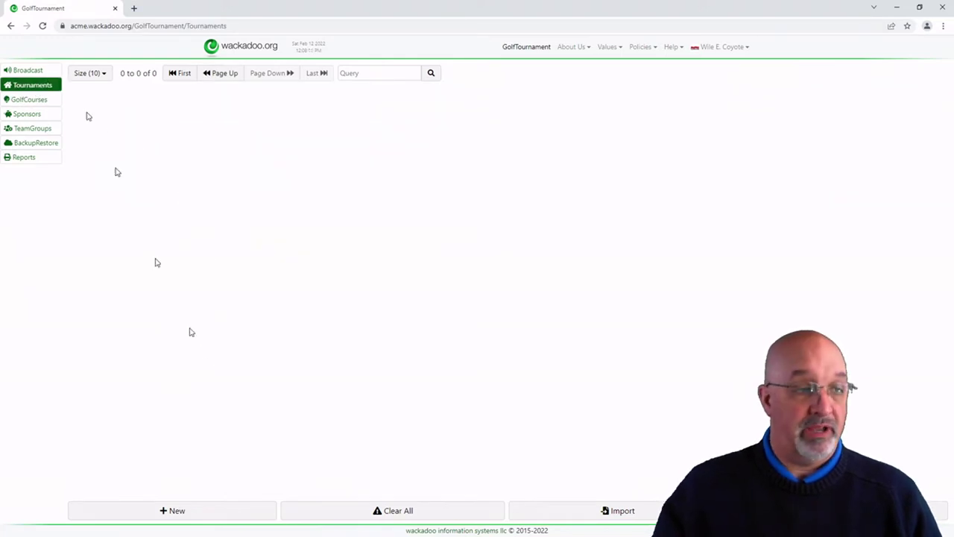
left_click(173, 511)
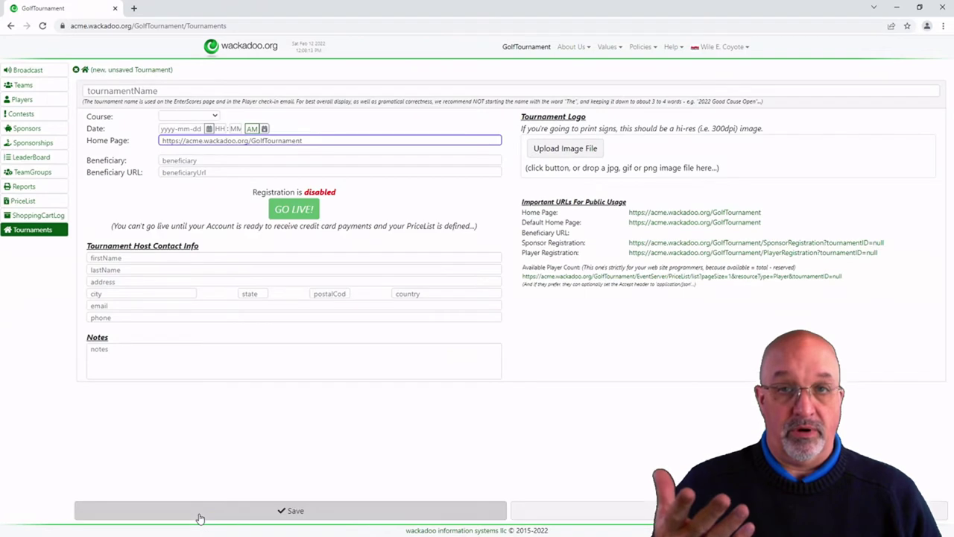
left_click(214, 90)
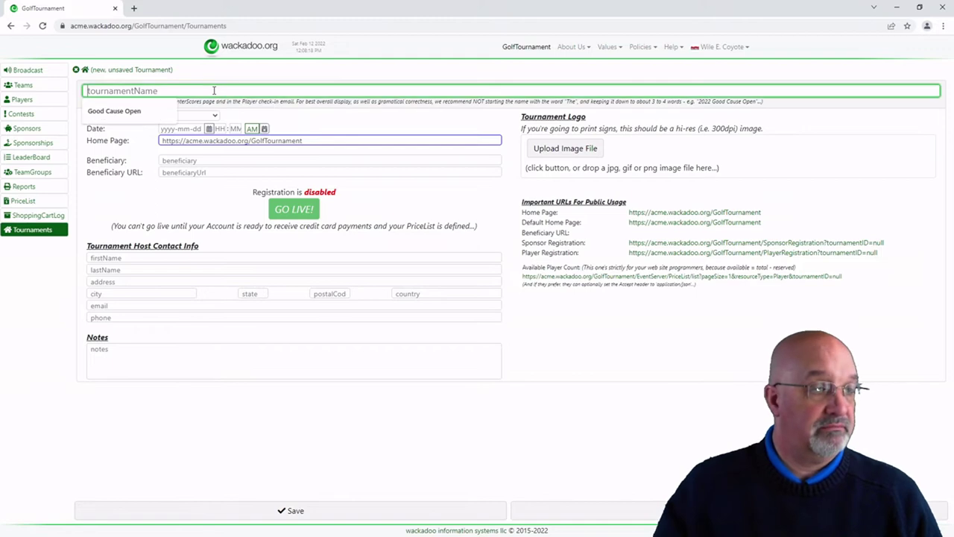
left_click(112, 113)
left_click(191, 117)
left_click(195, 133)
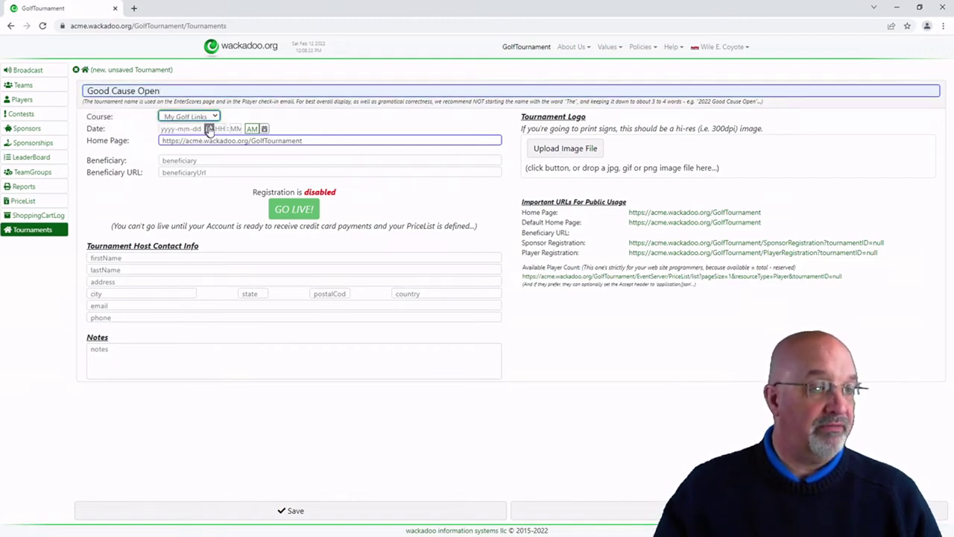
Step: Set the tournament date to June 13, 2022 and start time to 10:00
left_click(209, 128)
left_click(260, 145)
left_click(260, 146)
left_click(260, 146)
left_click(260, 145)
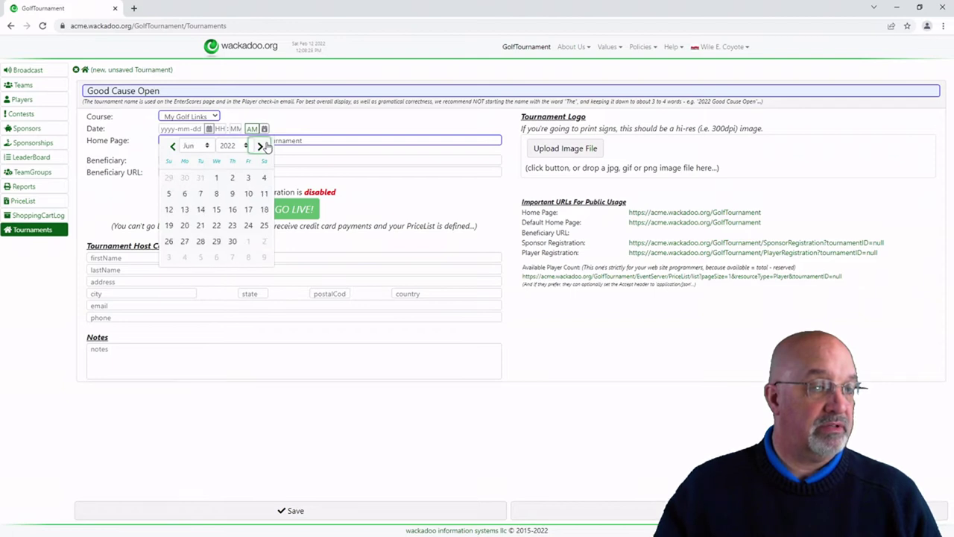
left_click(192, 211)
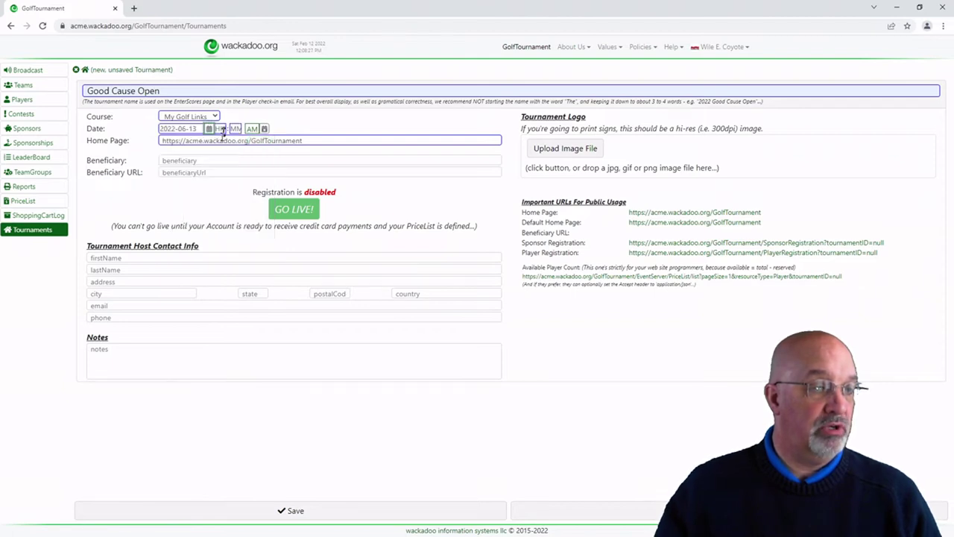
type("1000")
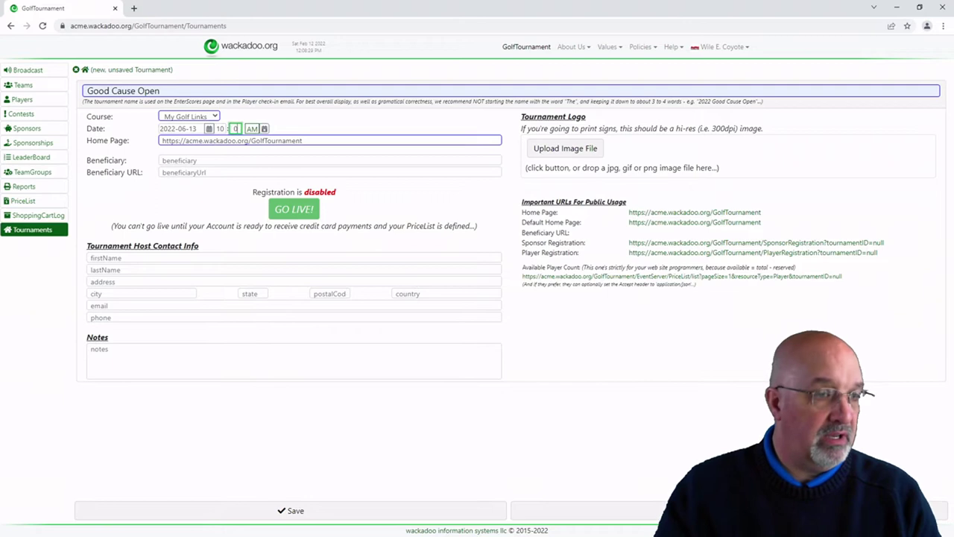
key("Tab")
key("Tab")
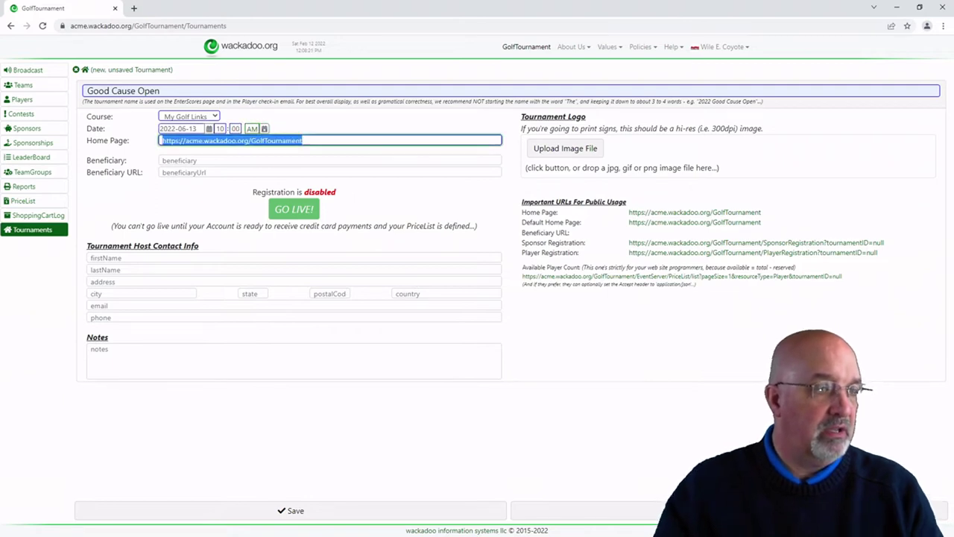
Step: Review the home page address and the Important URLs For Public Usage entries
left_click(325, 139)
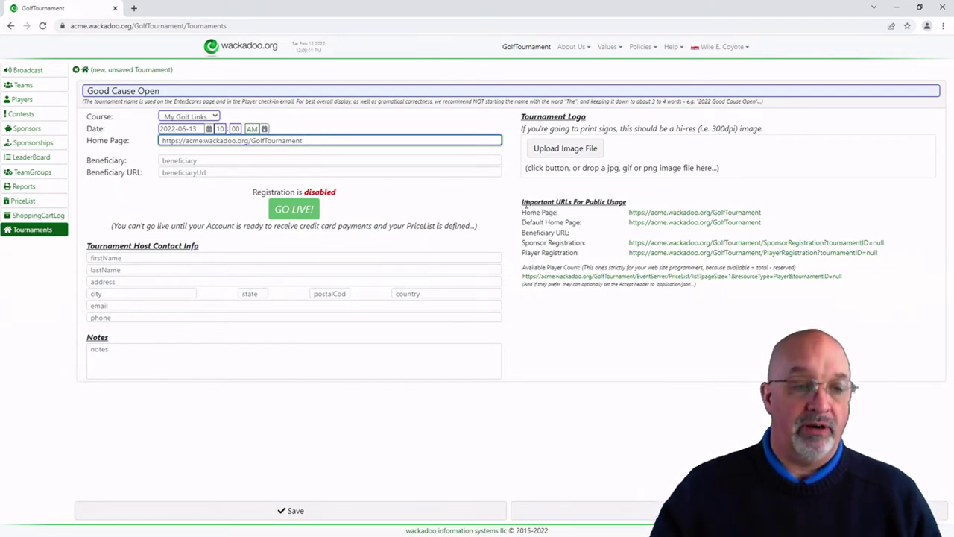
left_click_drag(525, 201, 630, 201)
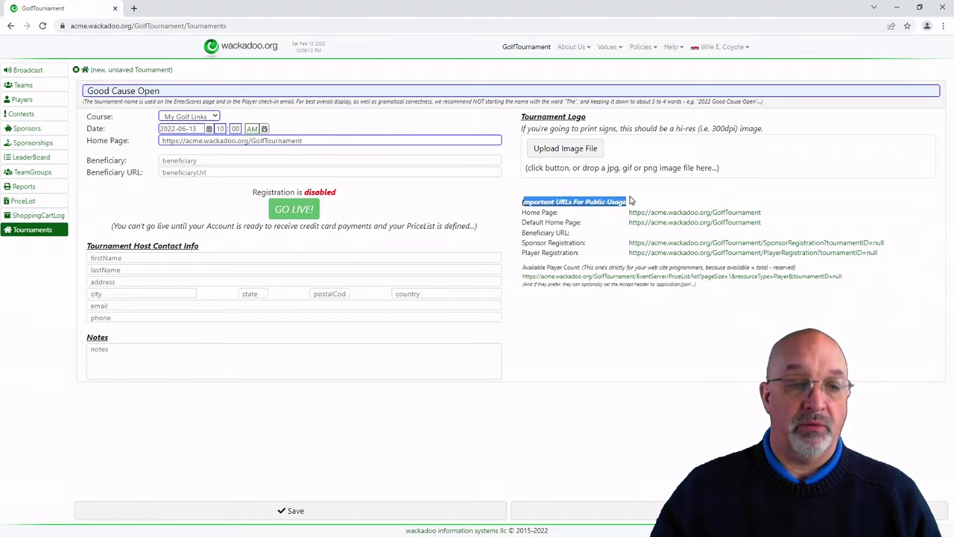
left_click(531, 215)
left_click_drag(526, 214, 563, 215)
left_click(523, 224)
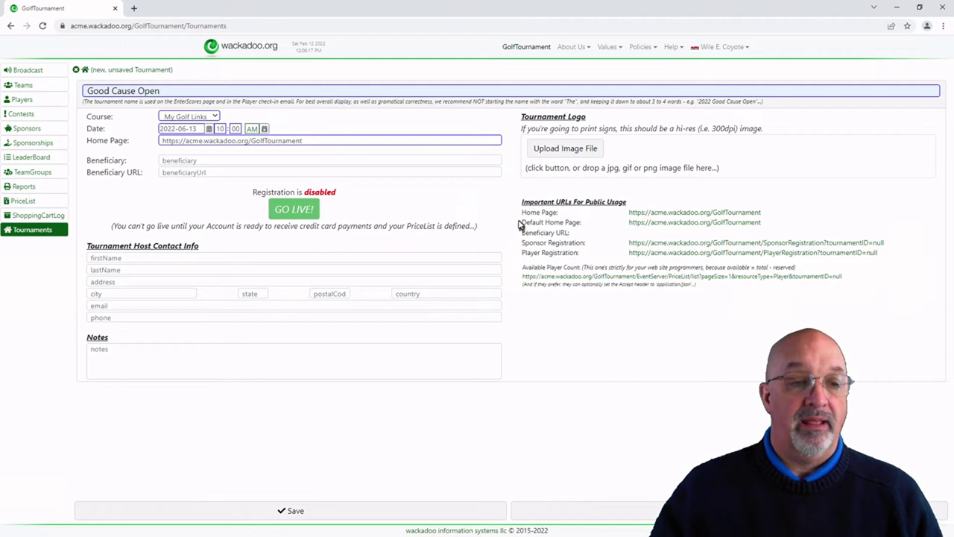
left_click_drag(523, 225, 588, 223)
left_click_drag(320, 139, 130, 155)
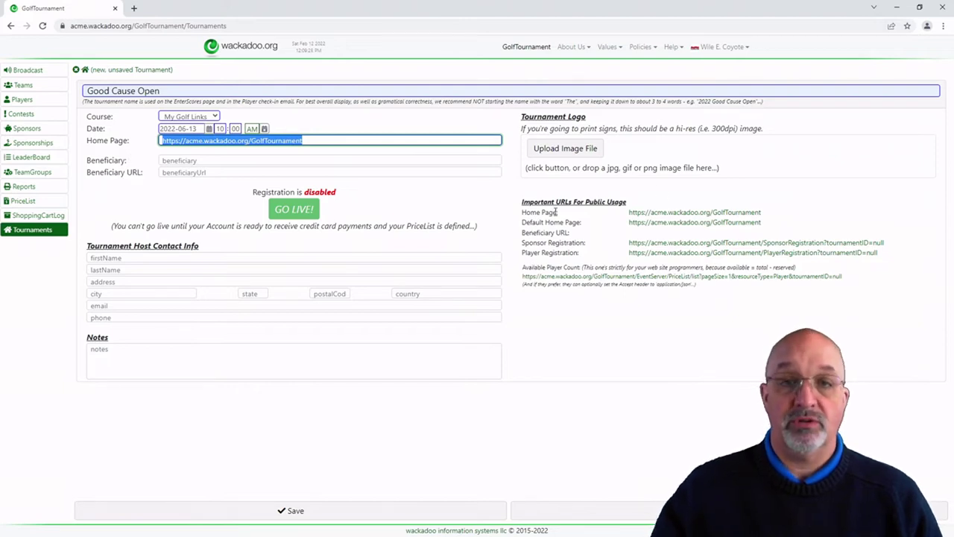
left_click_drag(527, 223, 587, 224)
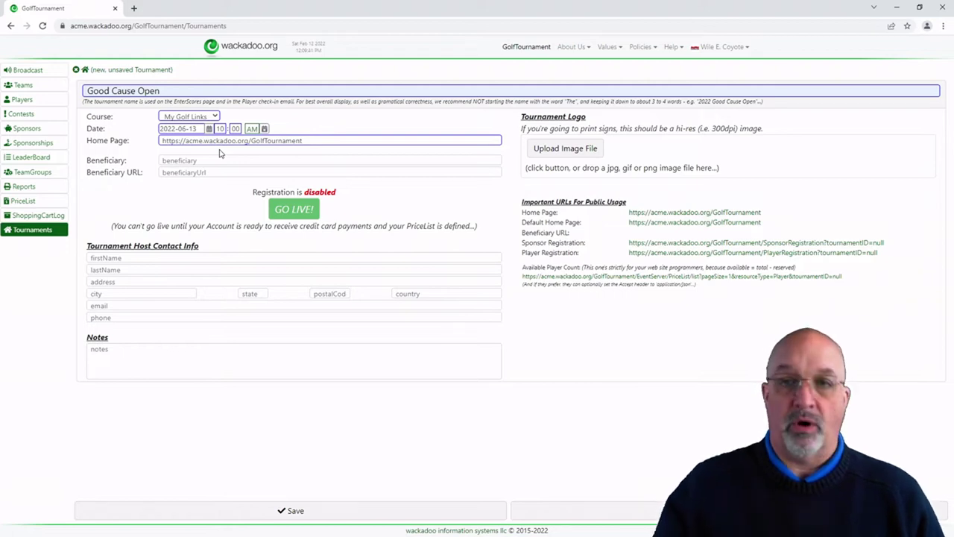
left_click(196, 160)
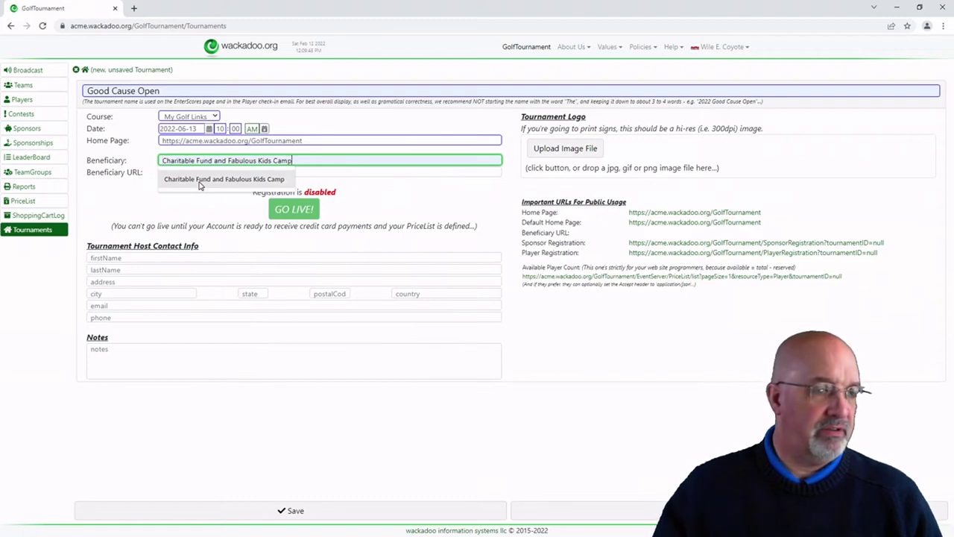
Step: Set beneficiary to Charitable Fund and Fabulous Kids Camp and autofill the host contact from a saved address
left_click(200, 180)
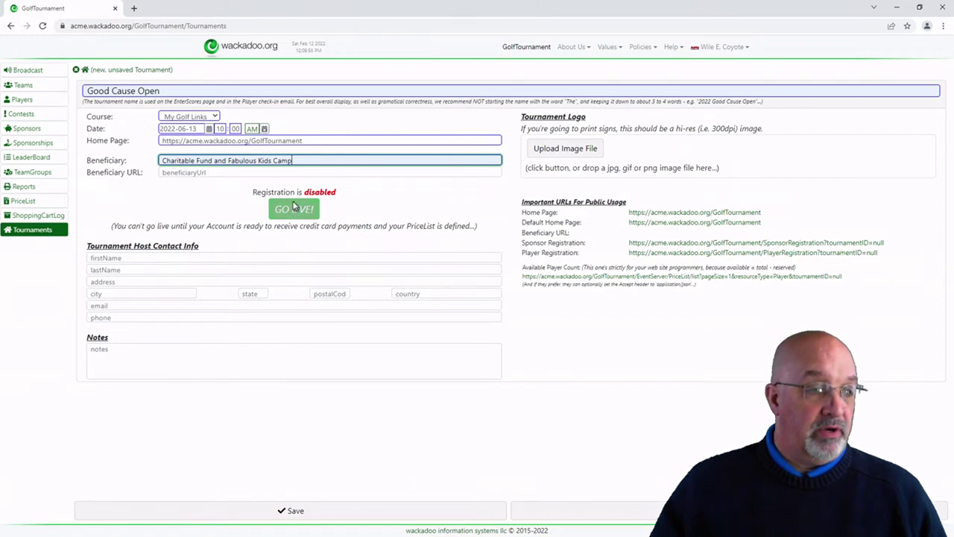
left_click(120, 258)
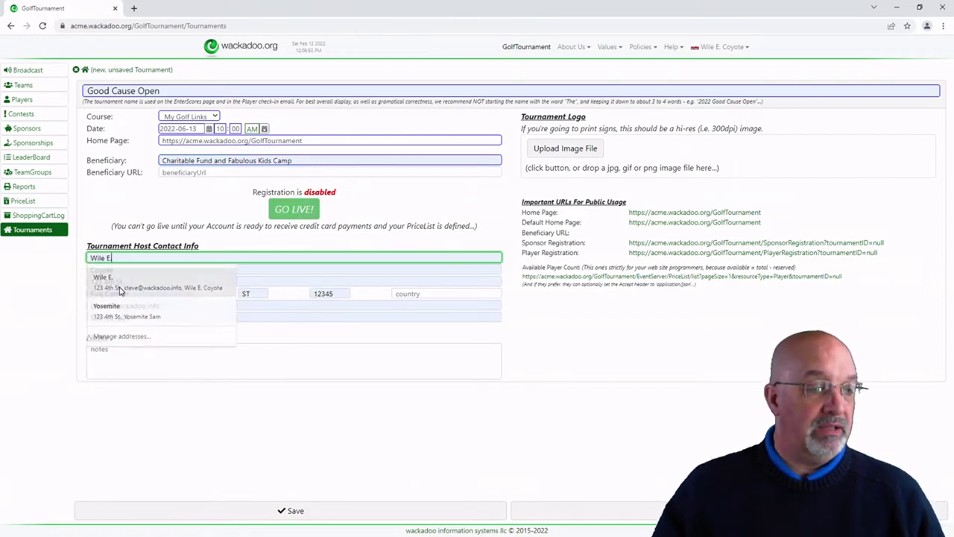
left_click(120, 282)
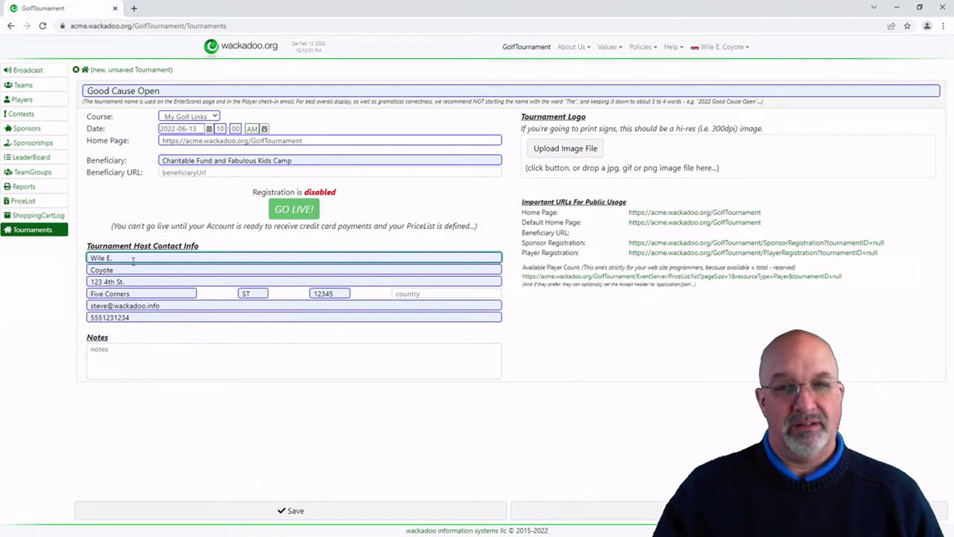
Step: Retype the host's first and last name fields with the correct capitalized name
key("BackSpace")
key("BackSpace")
key("BackSpace")
key("BackSpace")
key("BackSpace")
key("BackSpace")
type("mARVIN")
key("Tab")
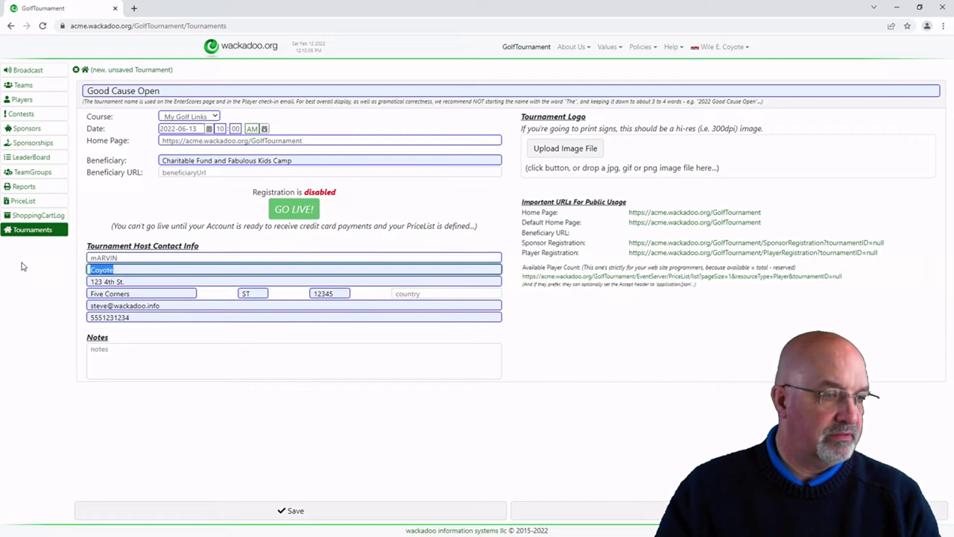
key("shift+Tab")
key("Tab")
type("mARVIN")
key("ctrl+a")
type("Martian")
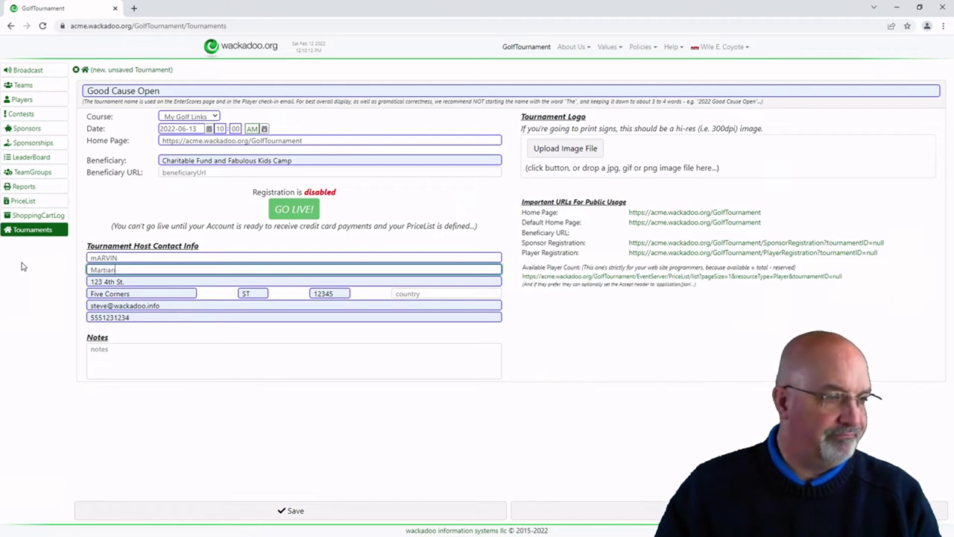
key("shift+Tab")
type("Marvin")
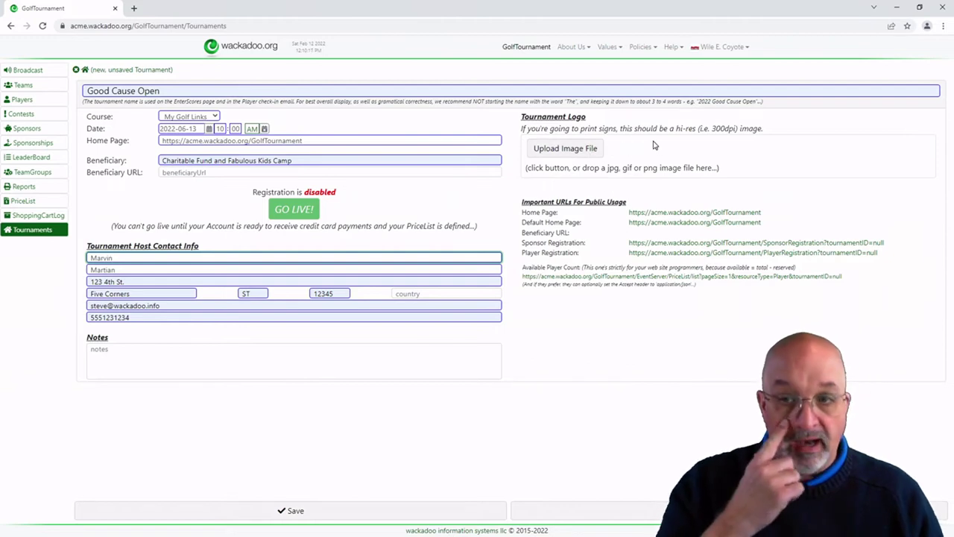
Step: Drop bassetWings.square.jpg onto the Tournament Logo area to cache it as the logo
left_click_drag(521, 117, 615, 119)
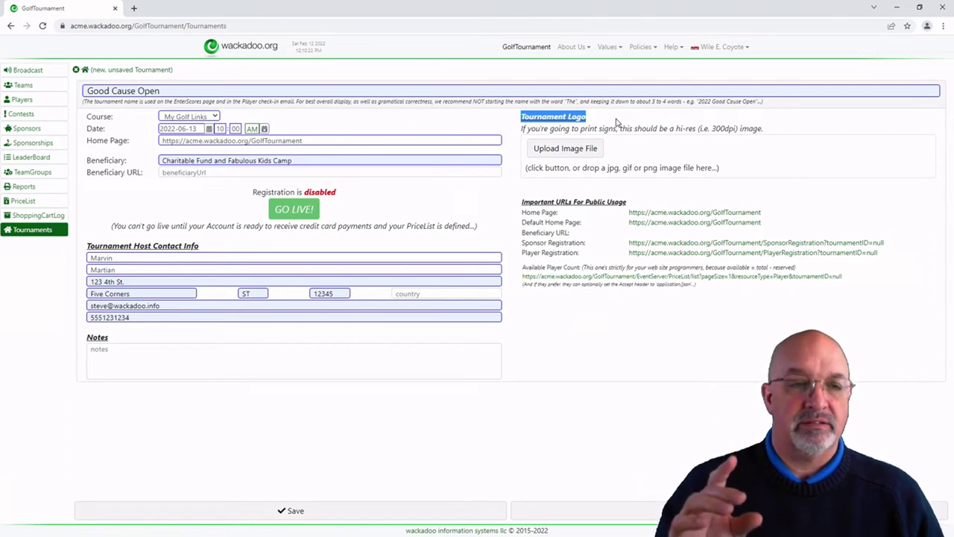
left_click(616, 122)
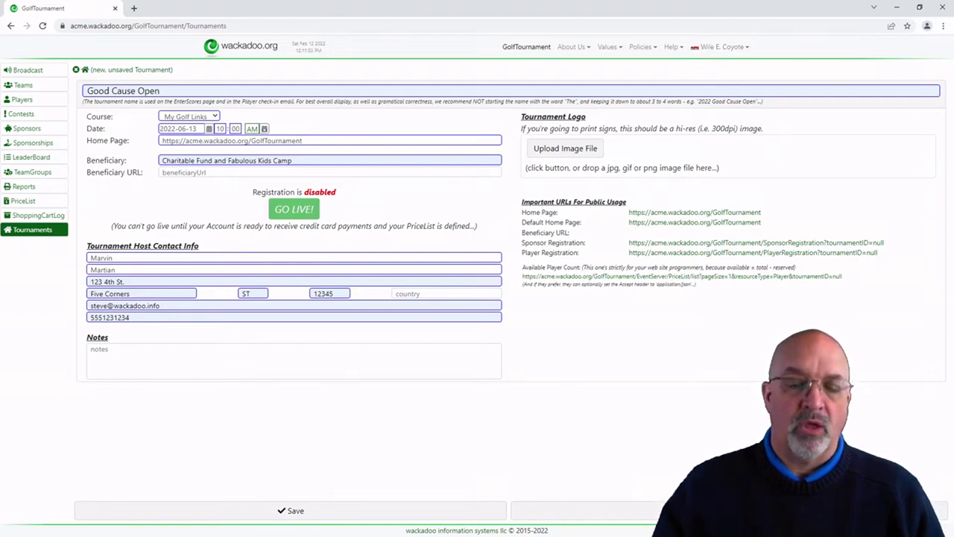
left_click_drag(953, 131, 618, 145)
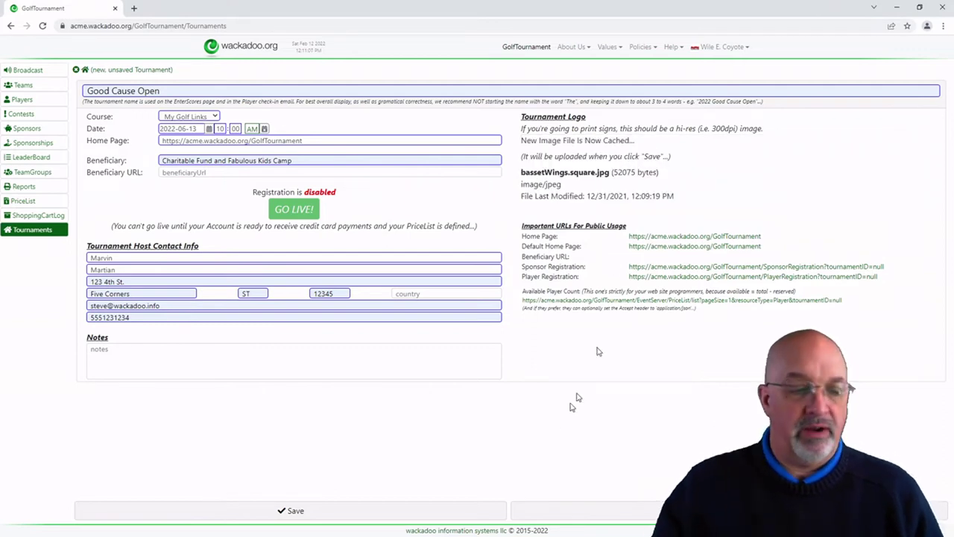
Step: Save the Good Cause Open tournament and note its registration-disabled notice
left_click(370, 514)
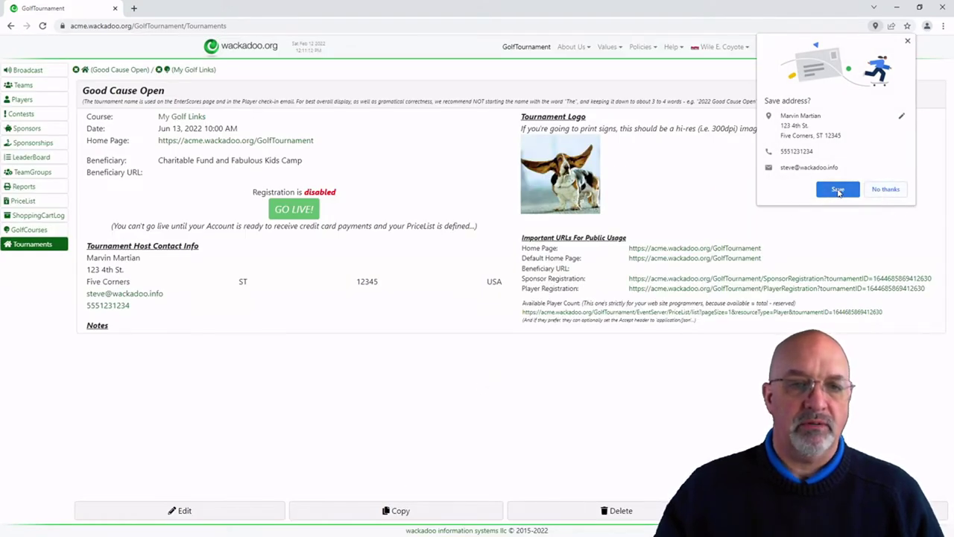
left_click(838, 190)
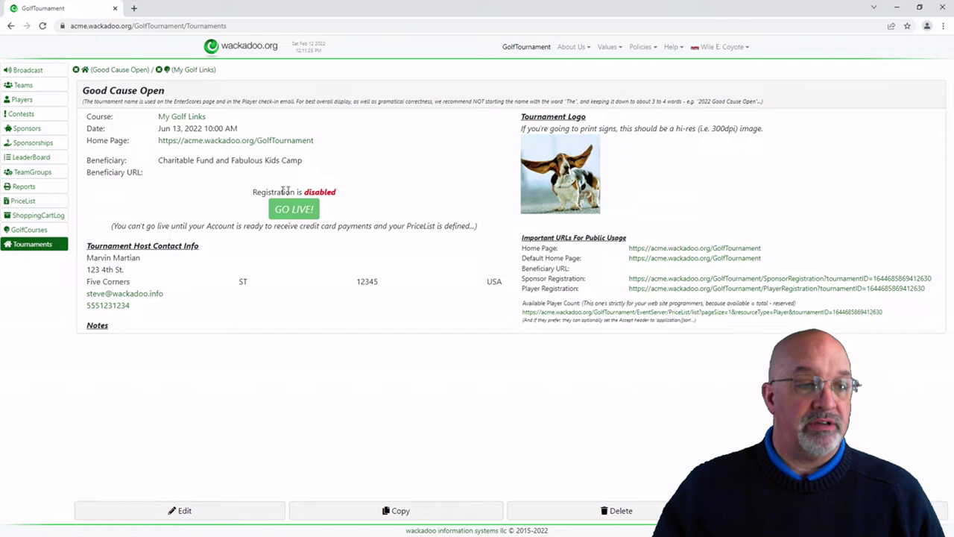
left_click_drag(280, 192, 341, 193)
left_click(358, 193)
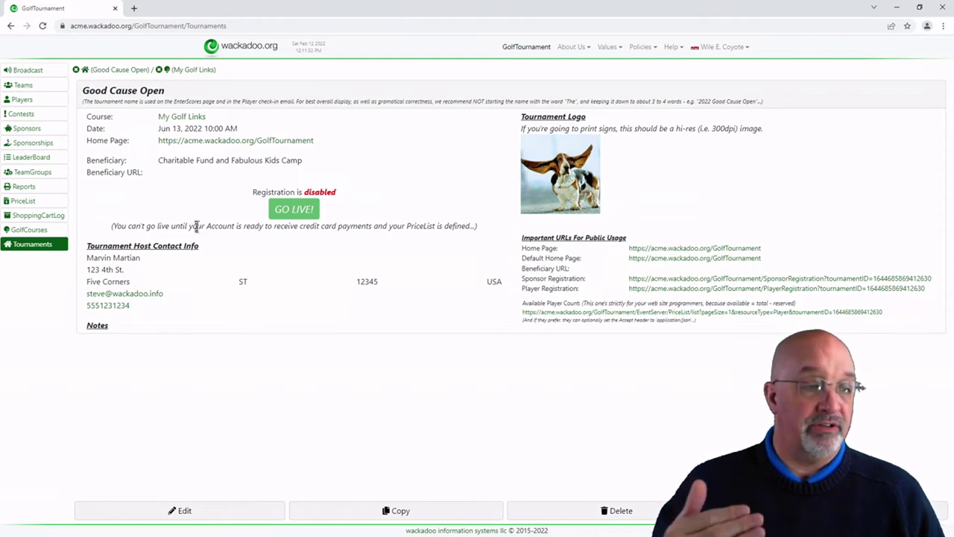
Step: Review the credit card payments and PriceList requirements, then bring up the Help topics
left_click_drag(204, 227, 376, 226)
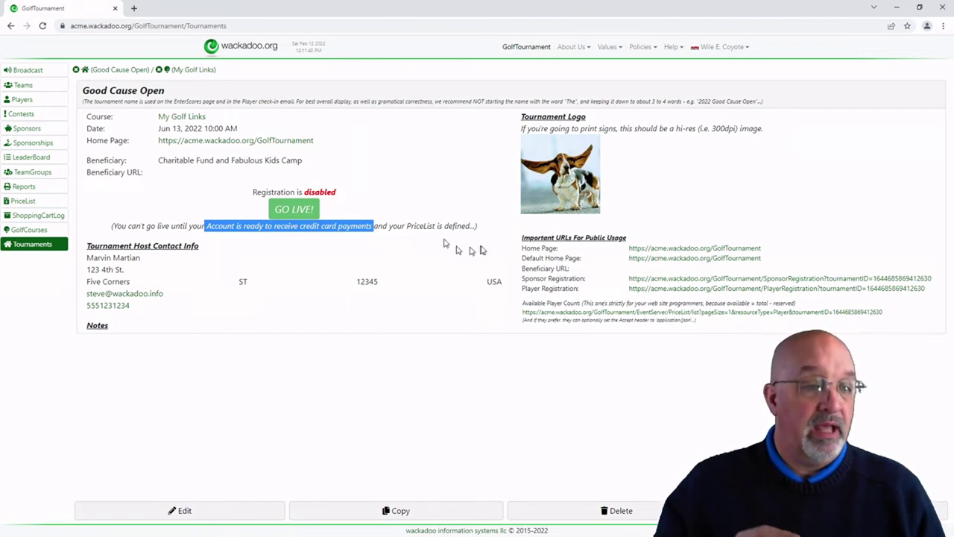
left_click(411, 228)
left_click_drag(405, 226, 474, 226)
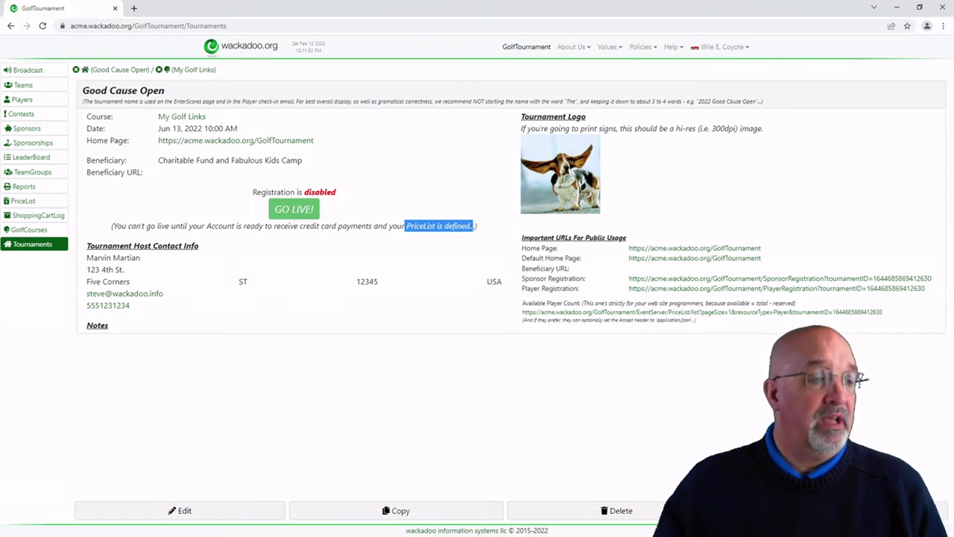
left_click(451, 196)
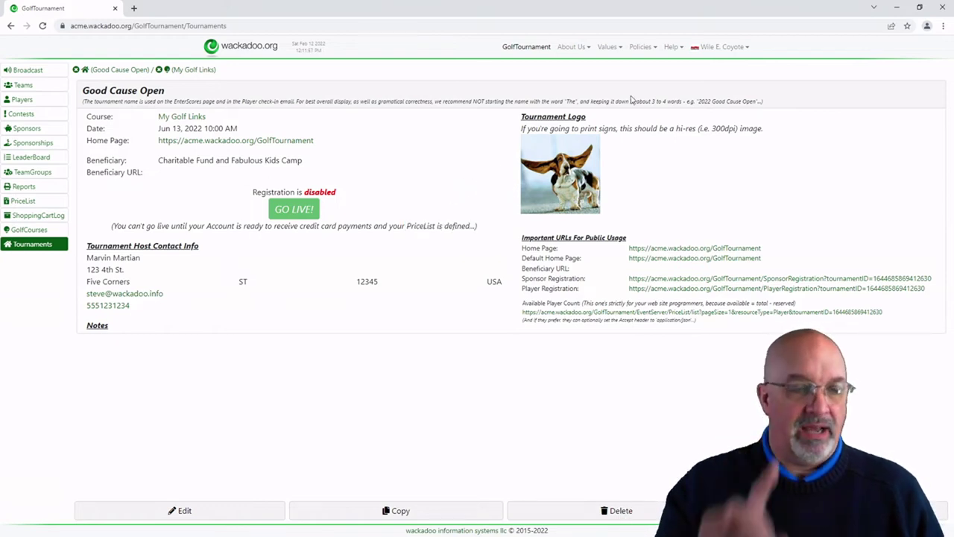
left_click(673, 48)
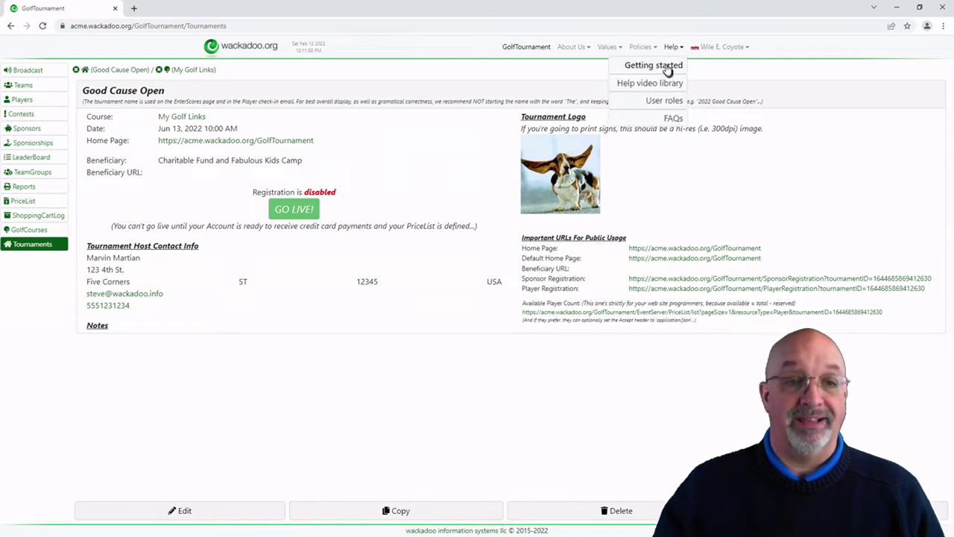
Step: Read the Getting started guide's Tournament, GolfCourse and Contests setup steps, then open Contests
left_click(668, 69)
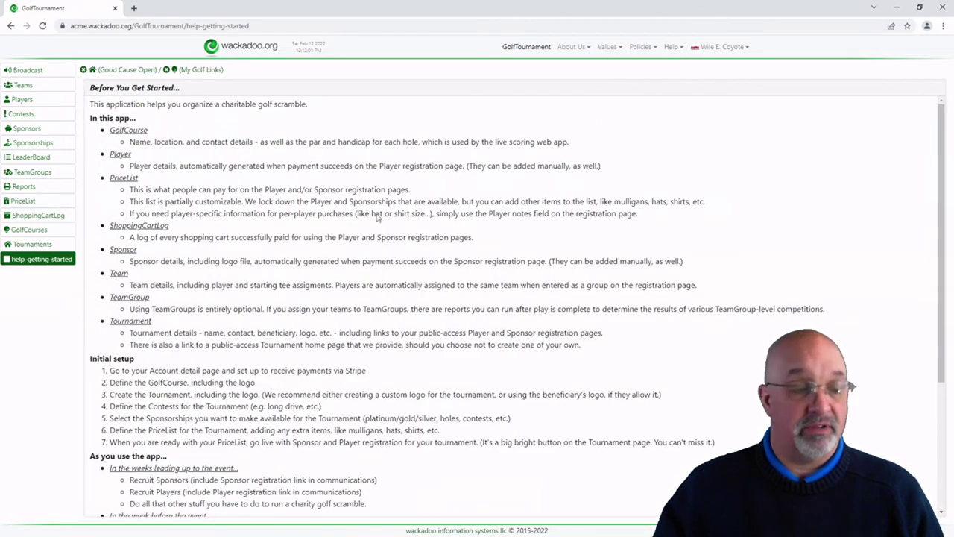
double_click(155, 394)
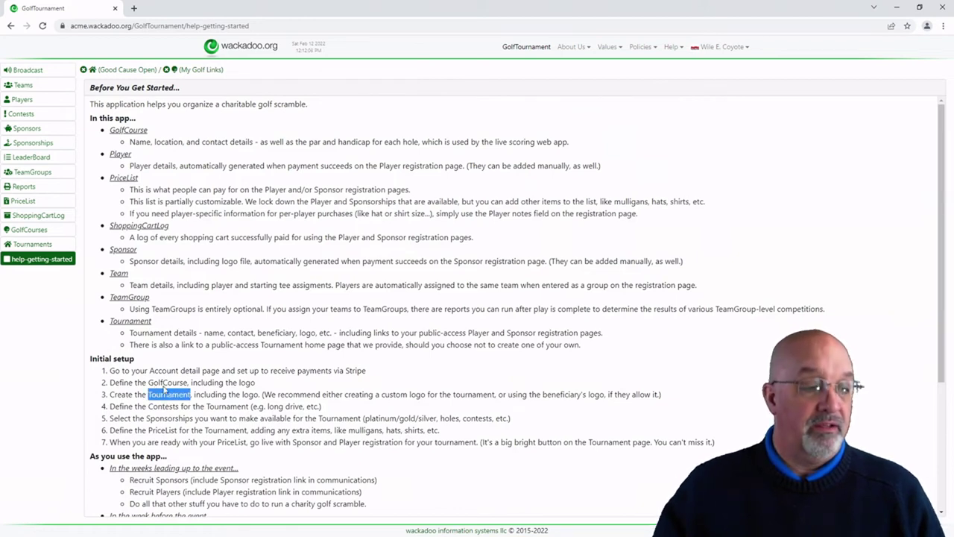
double_click(166, 383)
double_click(170, 395)
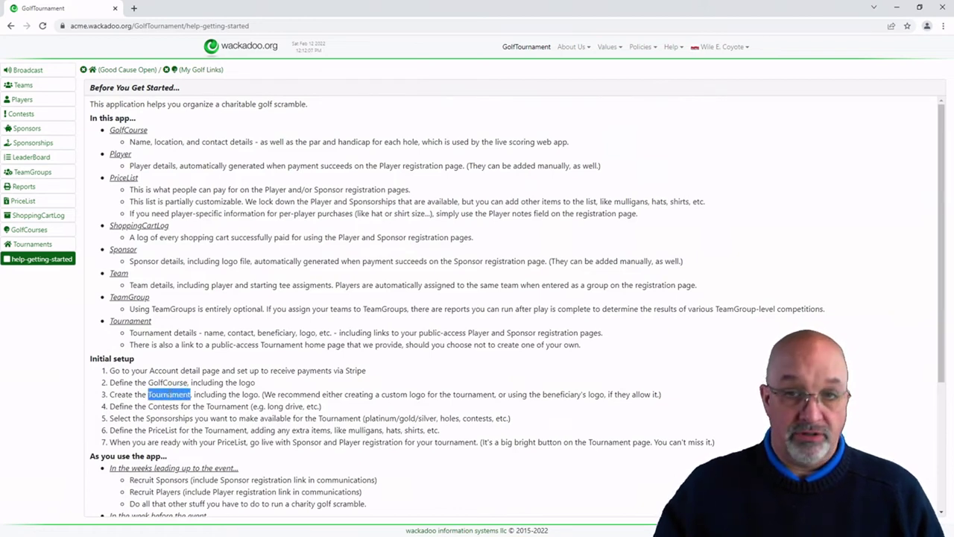
double_click(172, 406)
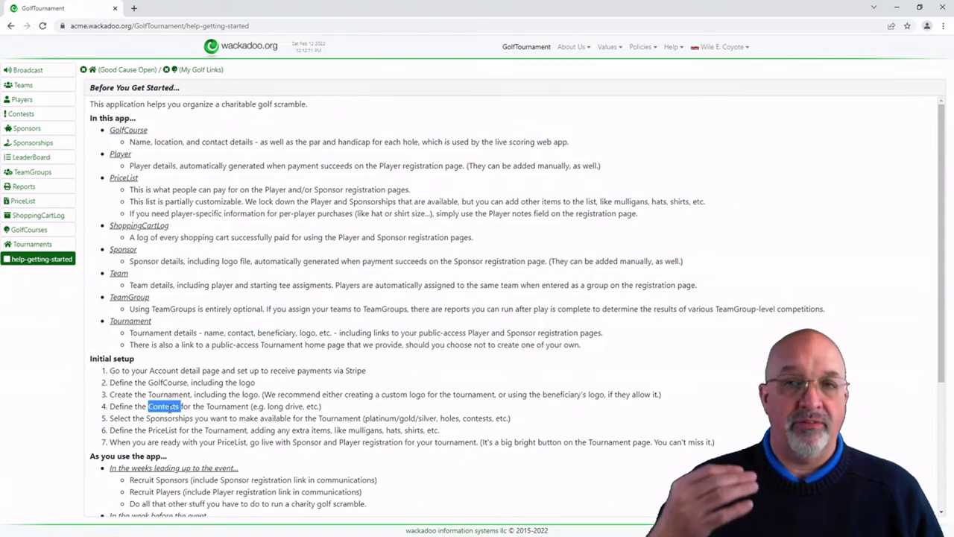
left_click(23, 114)
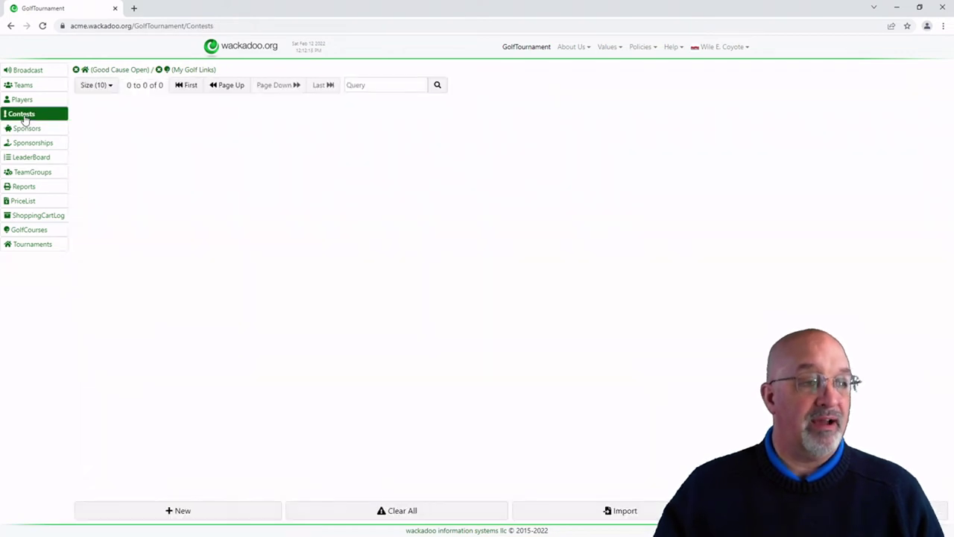
Step: Add a Longest Drive contest on hole My Golf Links 15
left_click(198, 515)
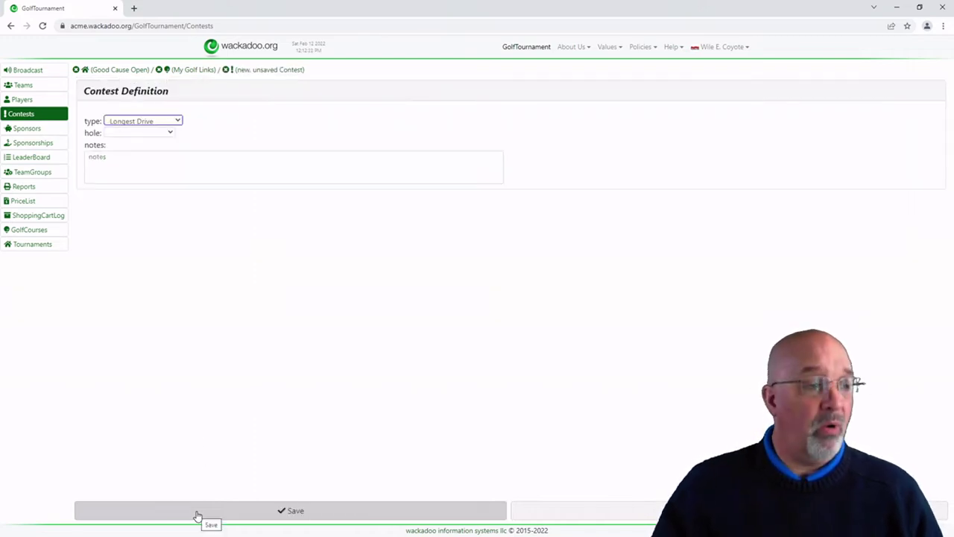
left_click(171, 133)
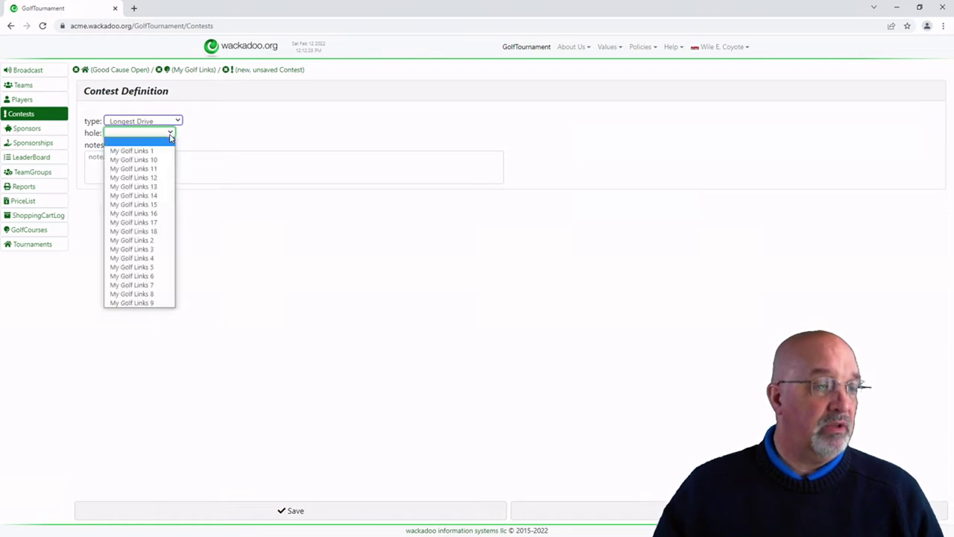
left_click(155, 205)
left_click(326, 517)
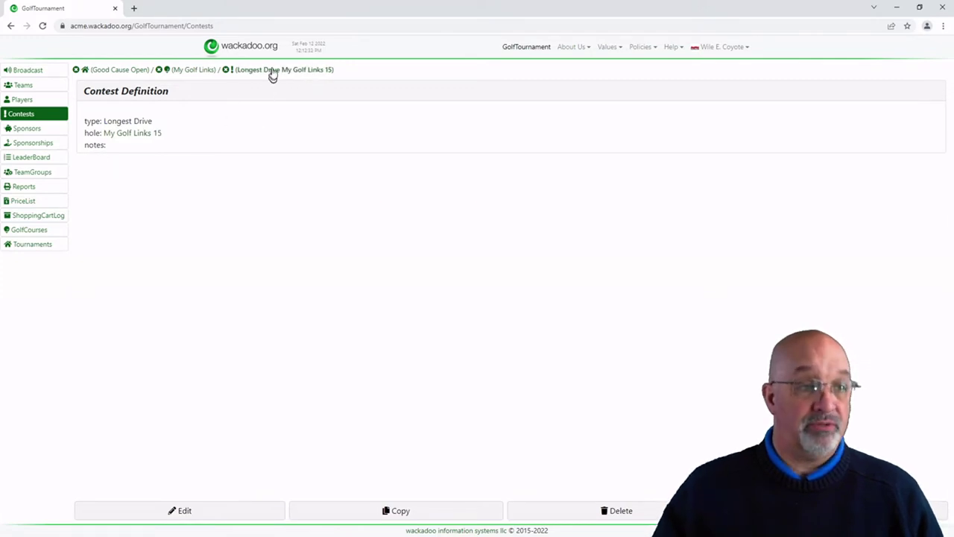
left_click(273, 71)
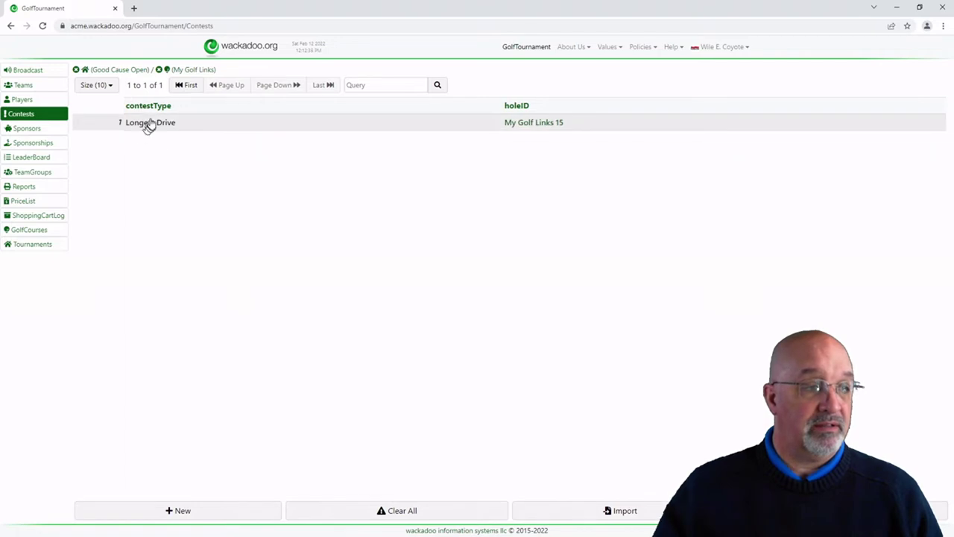
Step: Add a Closest To The Pin contest on hole My Golf Links 8
left_click(216, 514)
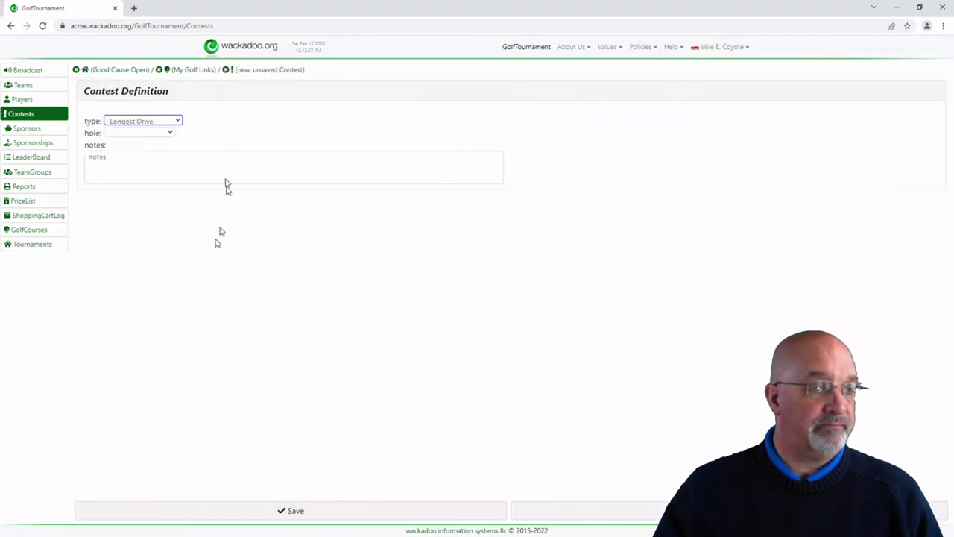
left_click(179, 121)
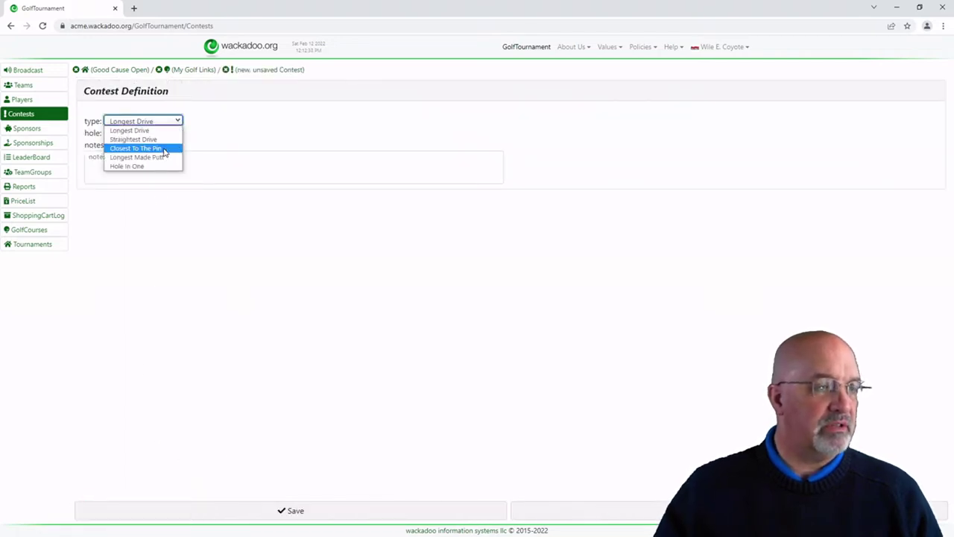
left_click(167, 148)
left_click(173, 136)
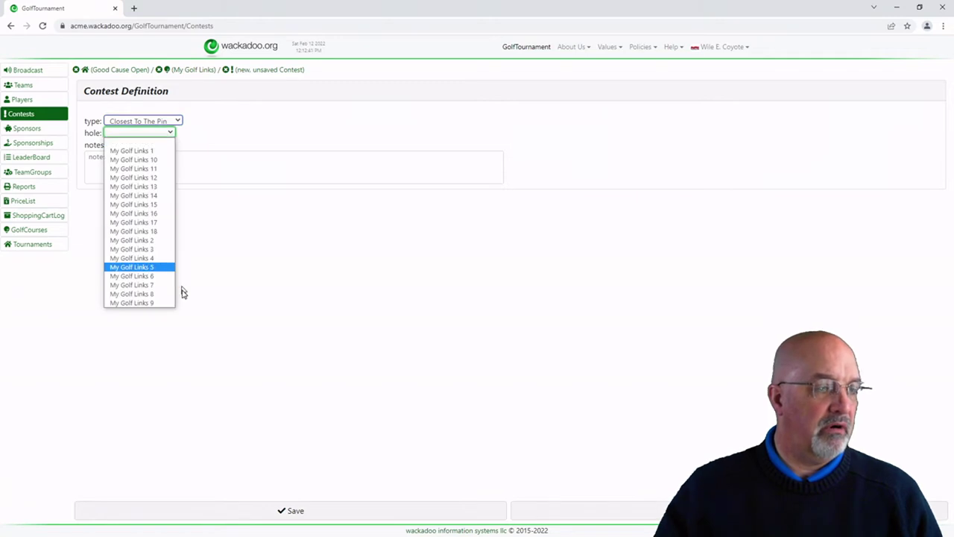
left_click(147, 300)
left_click(309, 511)
left_click(288, 70)
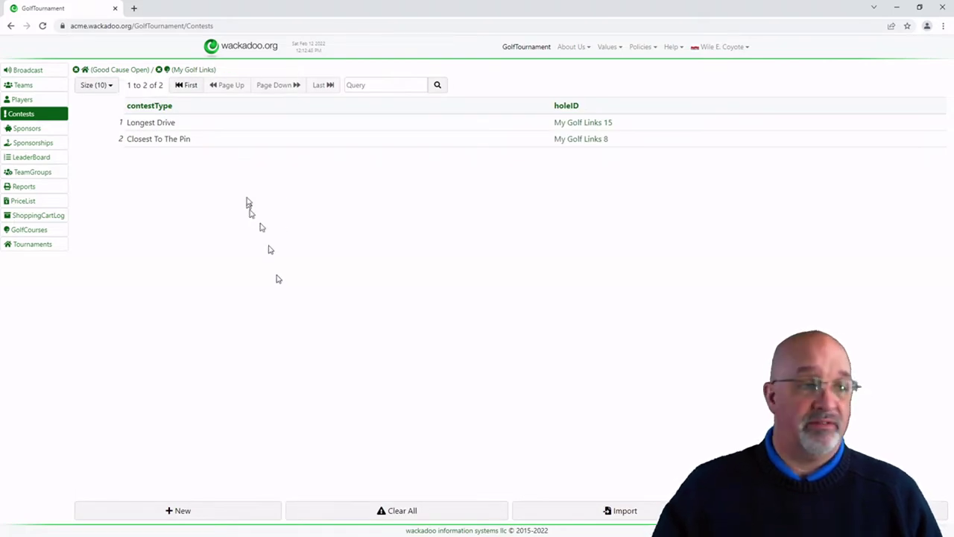
Step: Start a third contest, then abandon it without saving
left_click(249, 518)
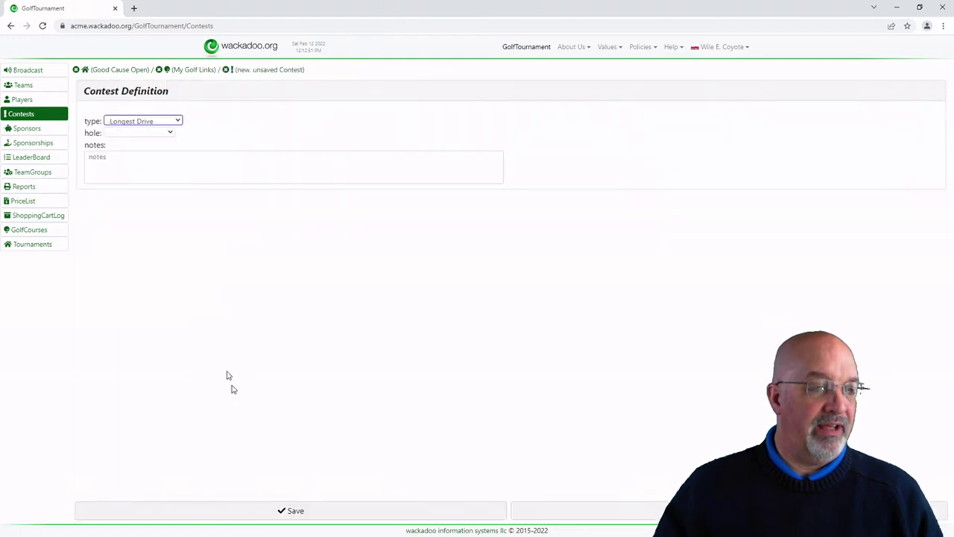
left_click(177, 122)
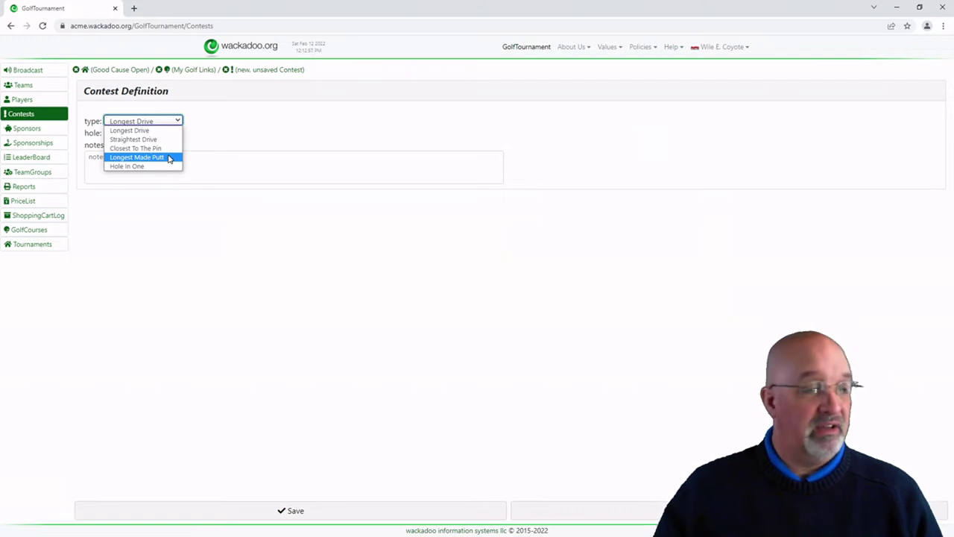
left_click(230, 134)
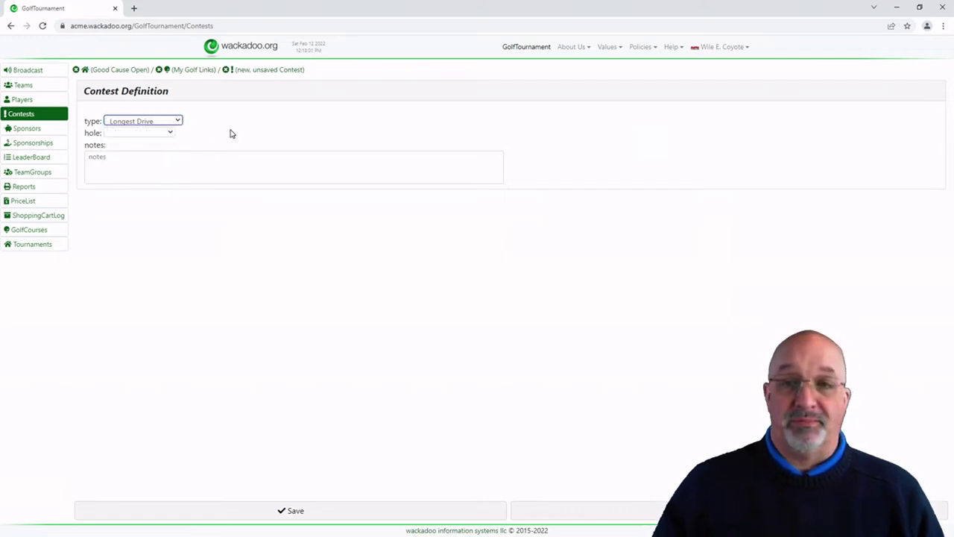
left_click(254, 72)
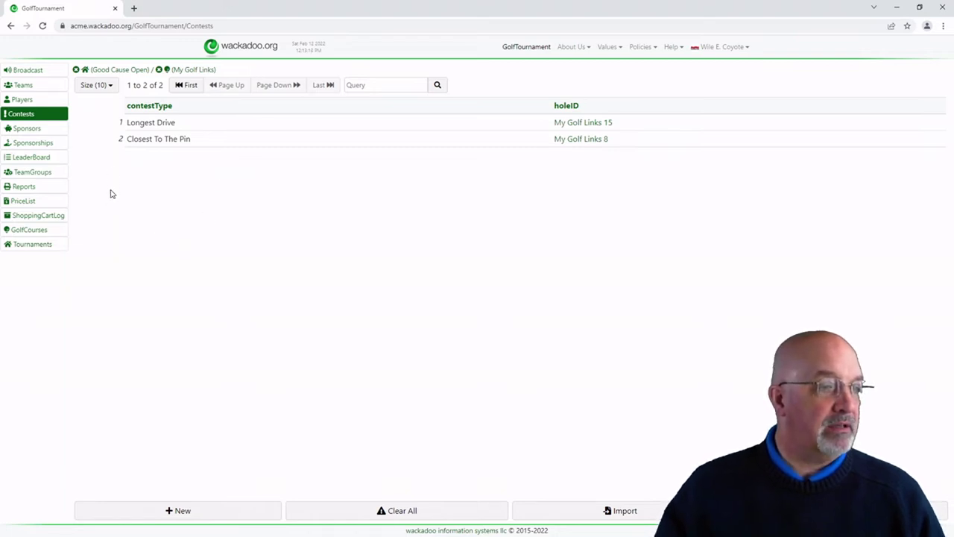
Step: Review the Contests and Sponsorships steps in Getting started, then open the PriceList page
left_click(671, 47)
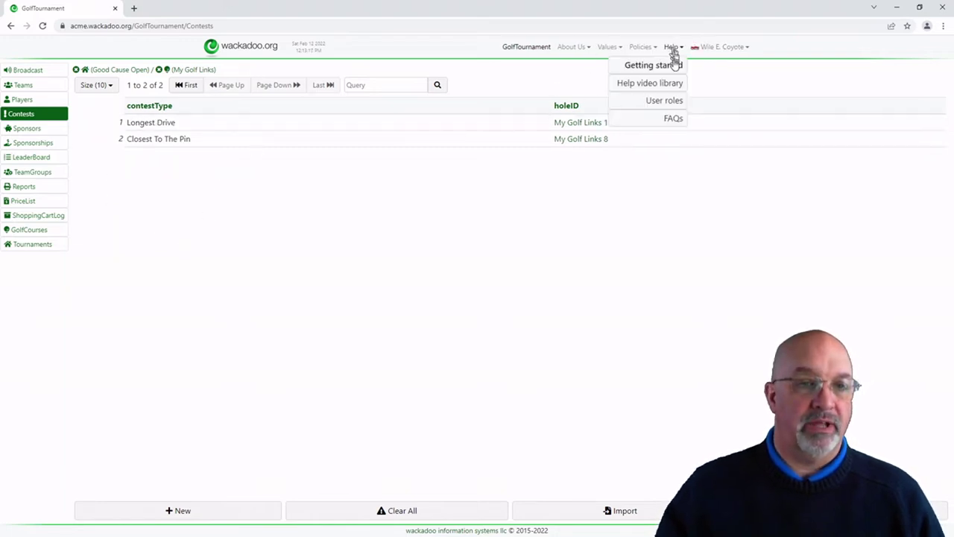
left_click(673, 65)
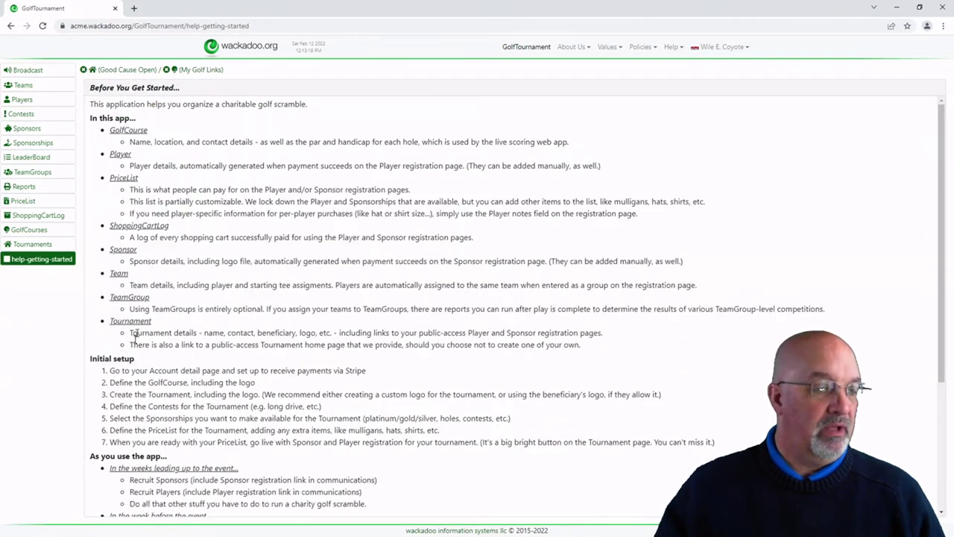
double_click(164, 407)
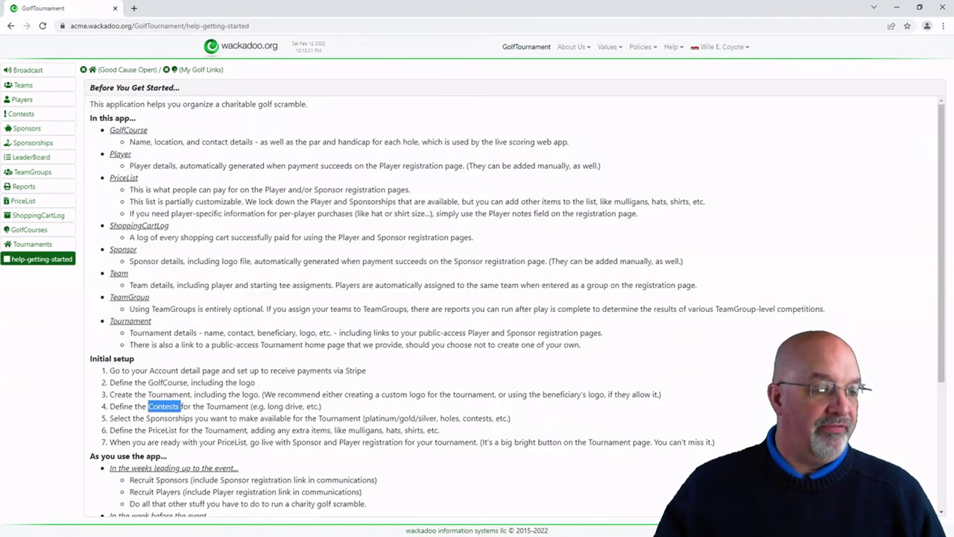
double_click(169, 418)
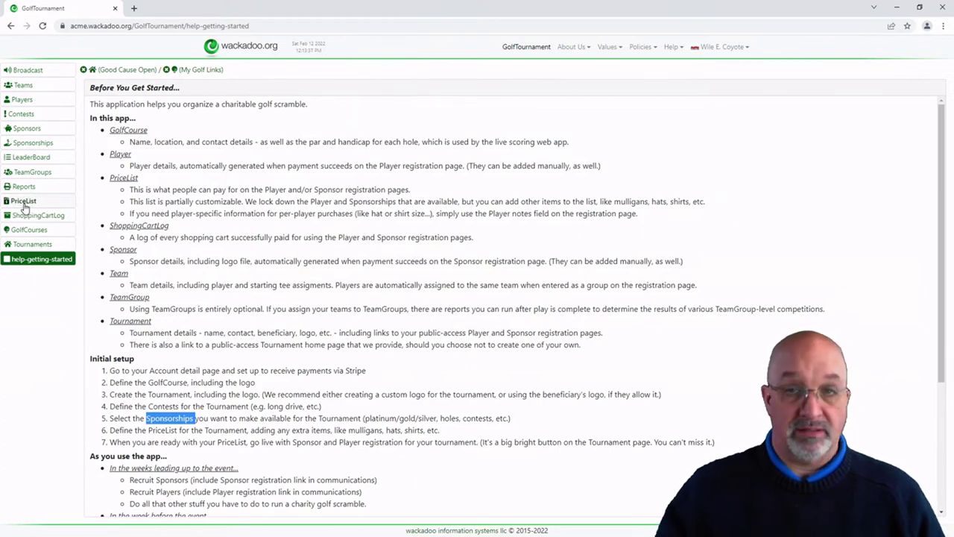
left_click(23, 201)
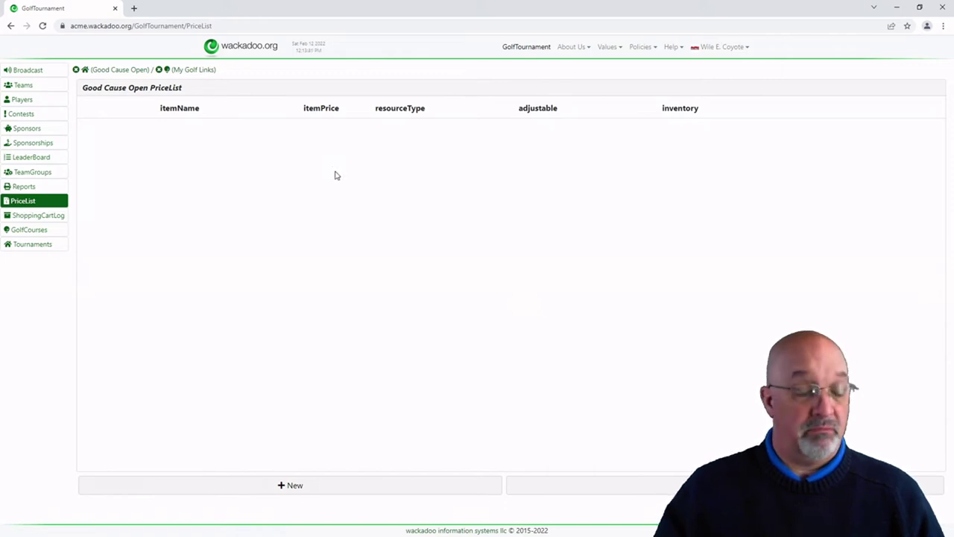
Step: Preview the Available Price List Items, cancel, and request a reset to the default price list
left_click(403, 489)
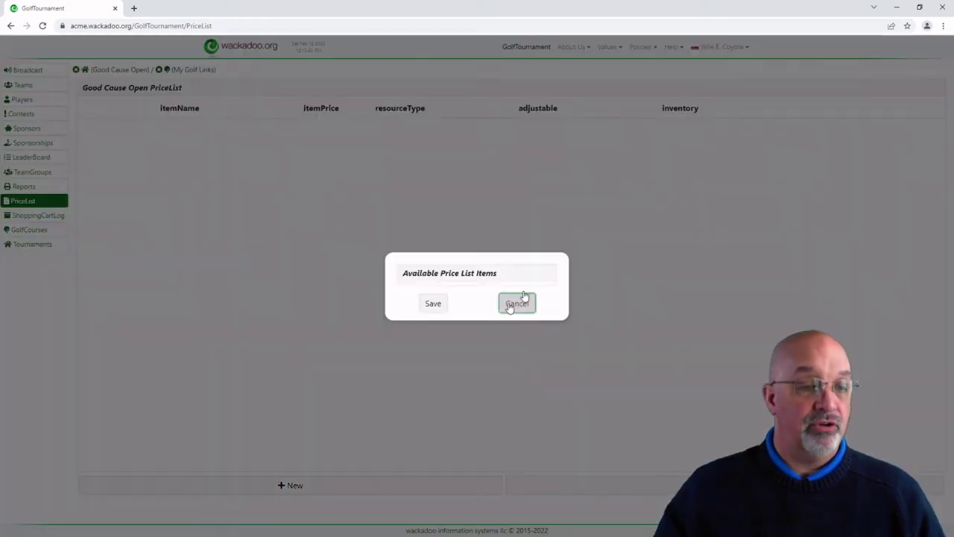
mouse_move(552, 214)
left_mouse_down()
mouse_move(552, 348)
mouse_move(551, 201)
mouse_move(551, 378)
mouse_move(557, 209)
left_mouse_up()
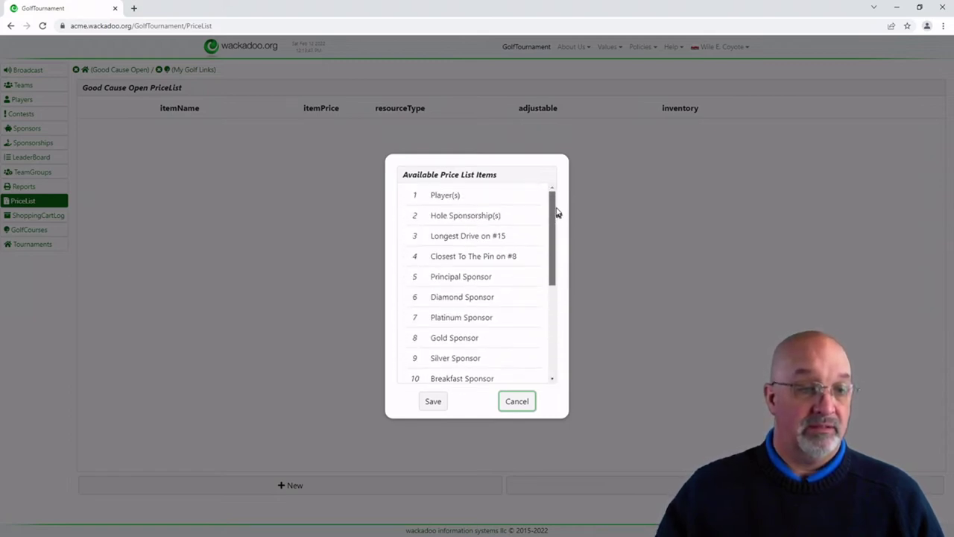
left_click(527, 401)
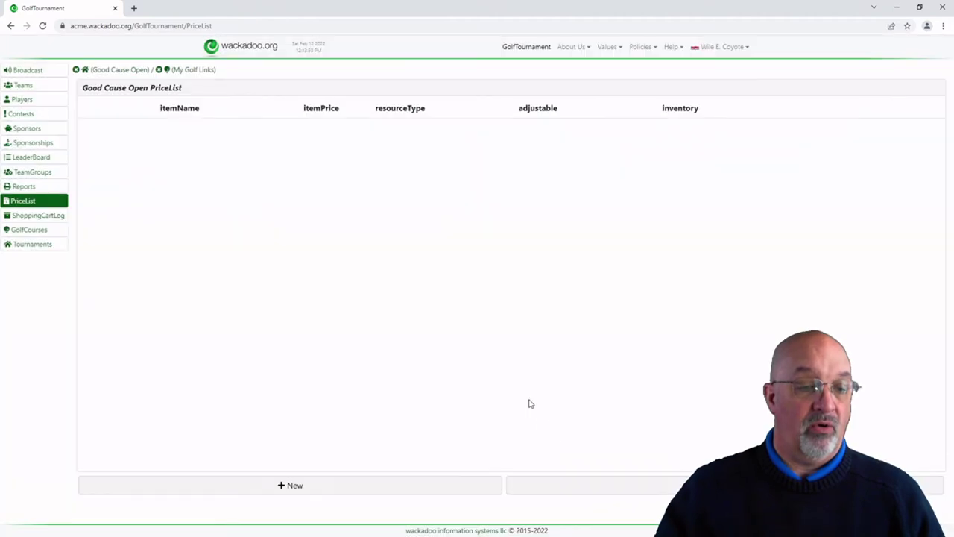
left_click(663, 486)
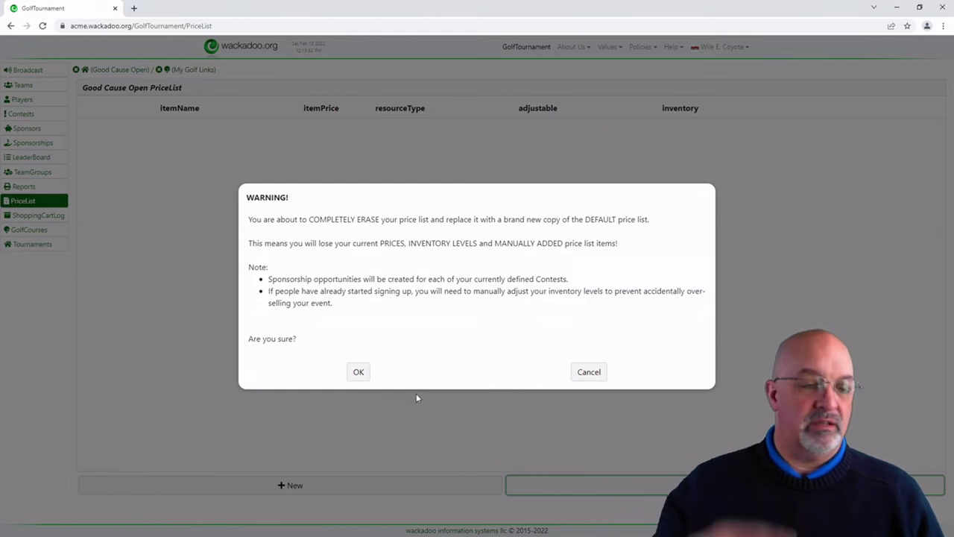
Step: Confirm the WARNING to replace the price list with defaults and scroll through the new items
left_click(364, 374)
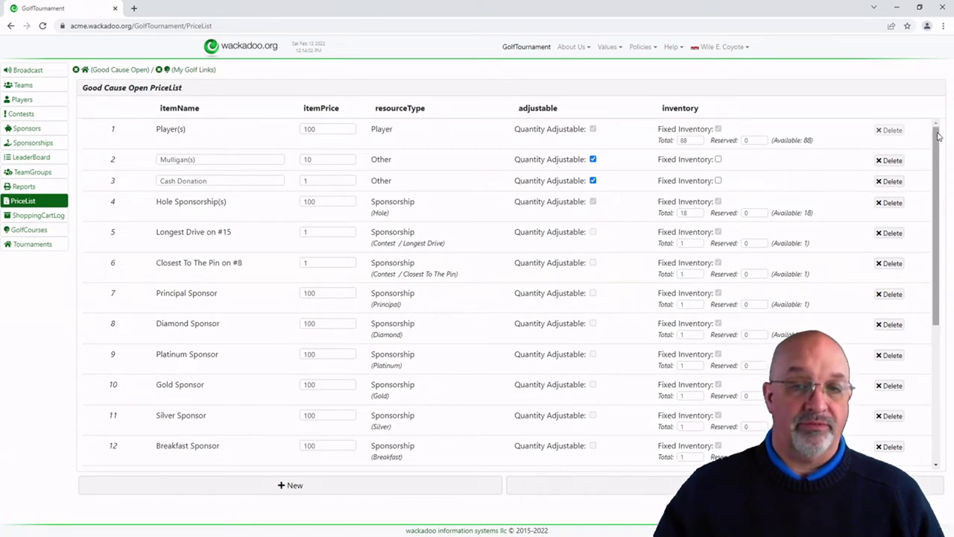
left_click_drag(939, 135, 943, 101)
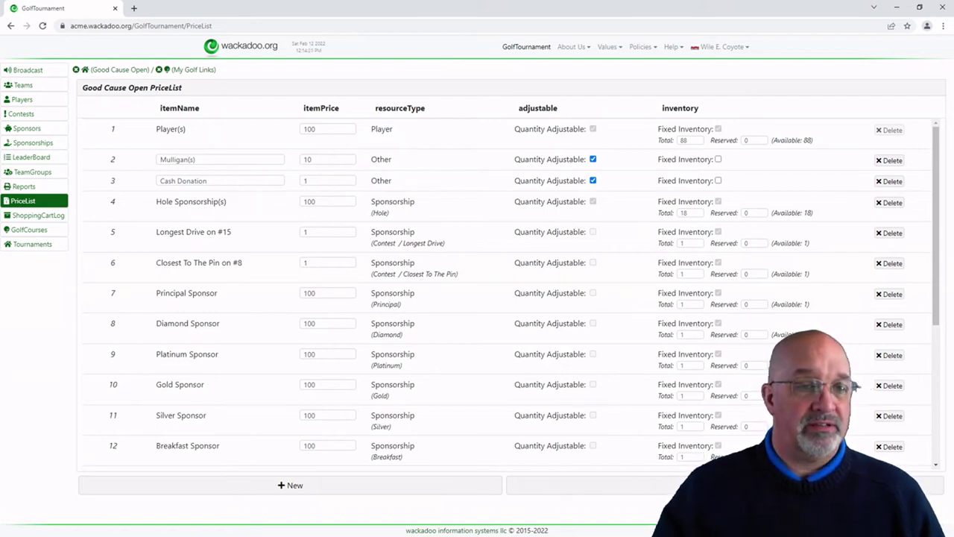
mouse_move(561, 133)
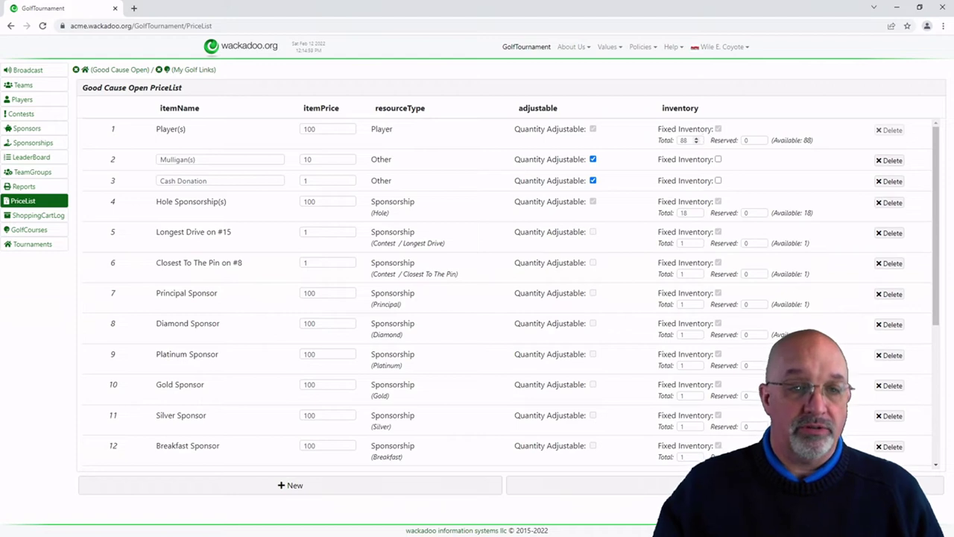
Step: Lower the Player(s) Total inventory to 84
left_click(696, 144)
left_click(696, 144)
left_click(697, 143)
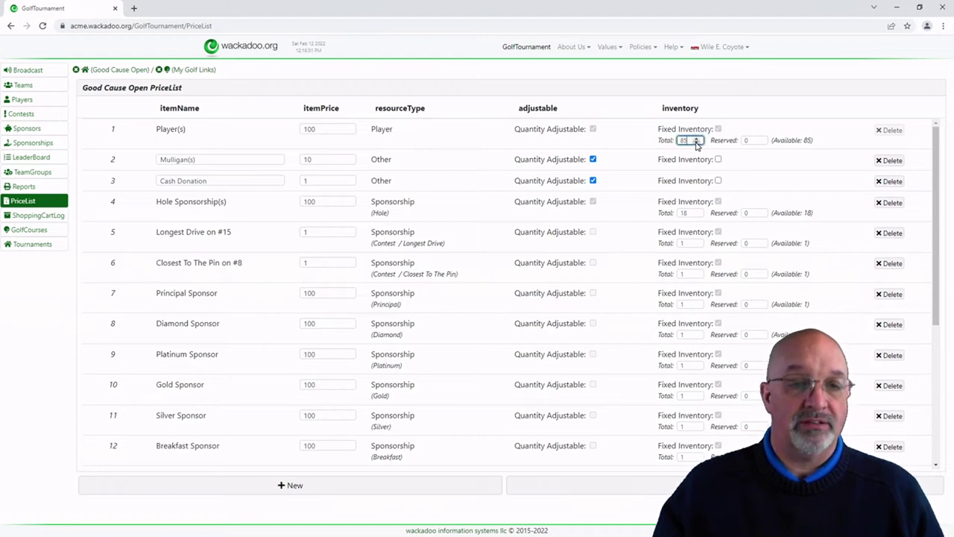
left_click(696, 144)
left_click(648, 142)
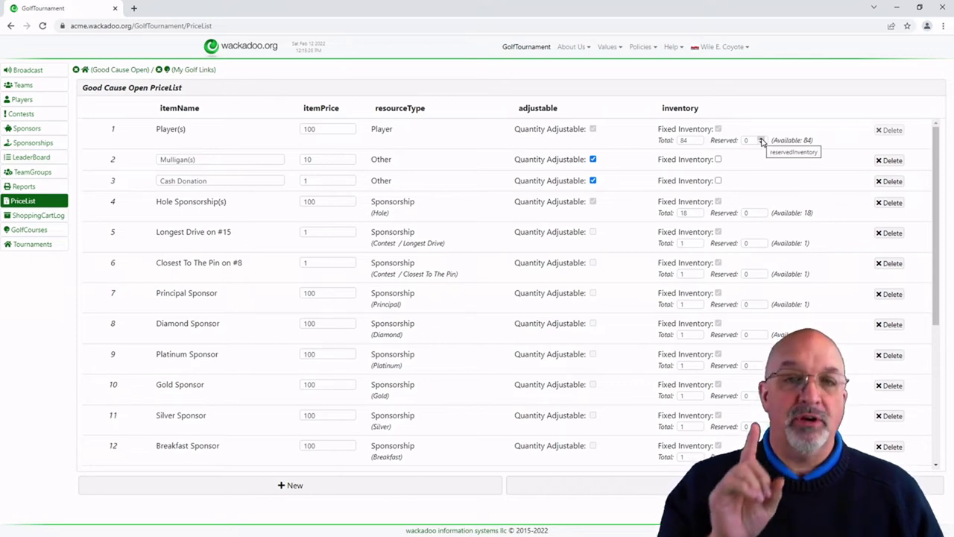
Step: Raise Player(s) Reserved to 4, leaving 80 available
left_click(762, 138)
left_click(762, 138)
left_click(763, 138)
left_click(762, 138)
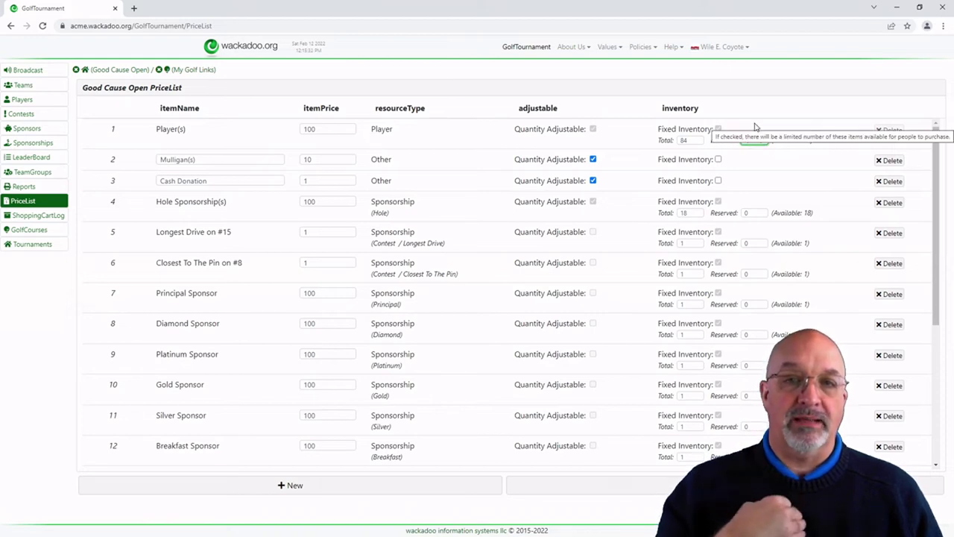
left_click(630, 136)
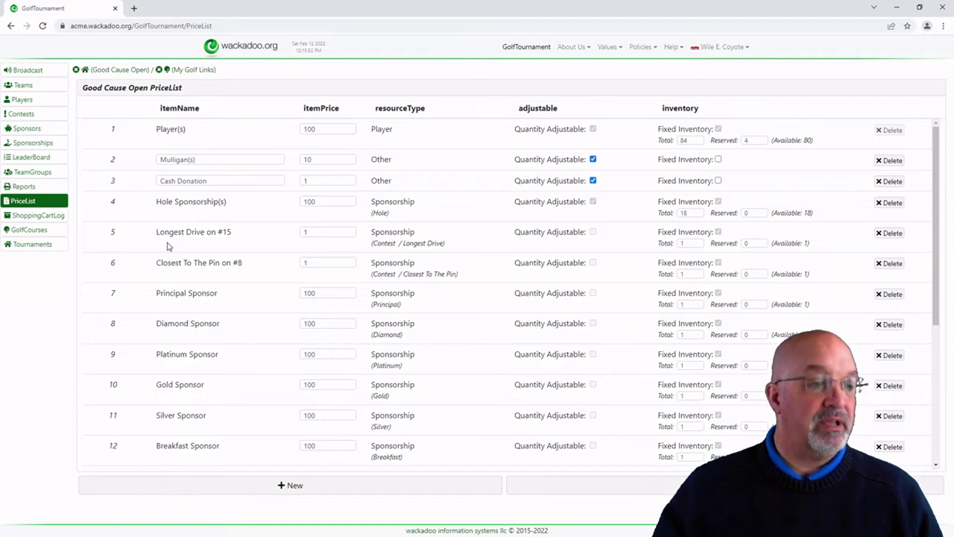
left_click_drag(174, 232, 207, 262)
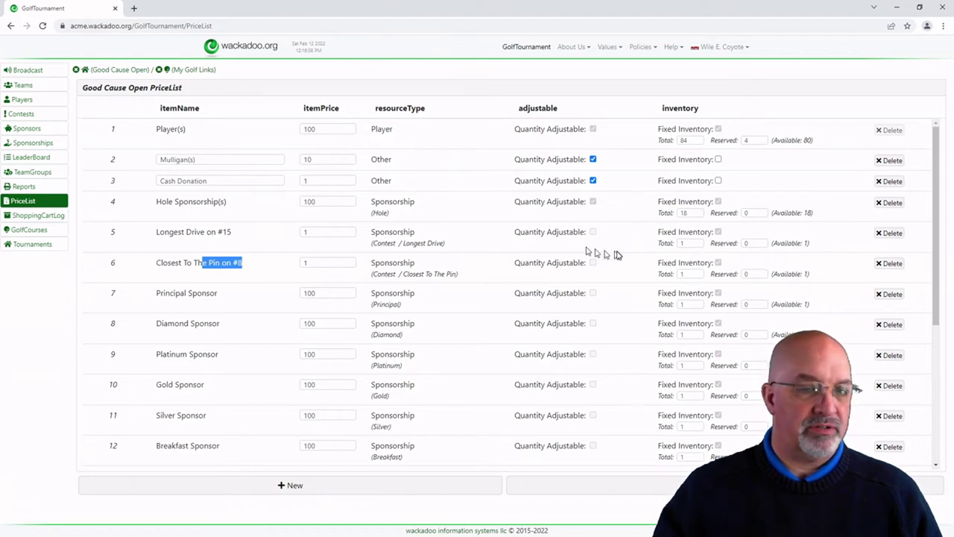
left_click(229, 245)
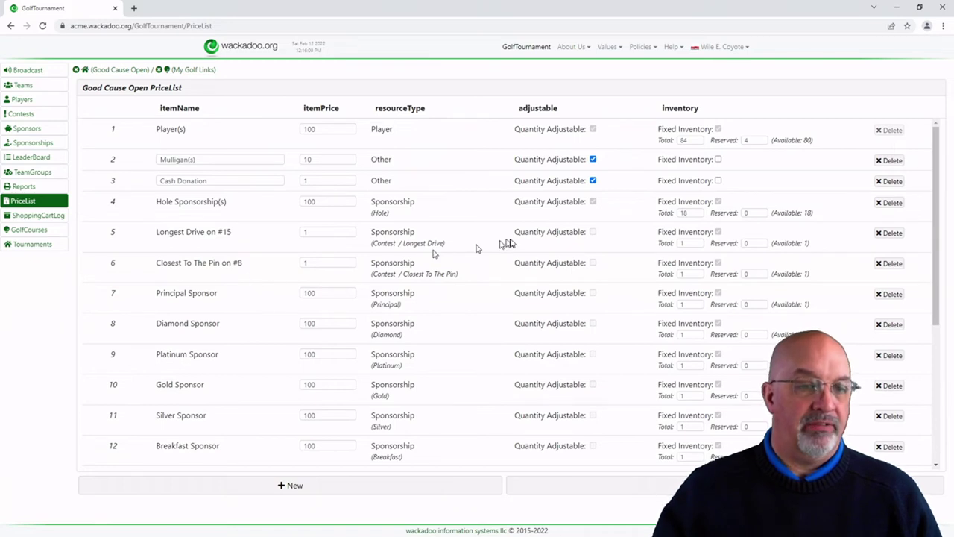
left_click_drag(550, 239, 556, 257)
left_click(559, 251)
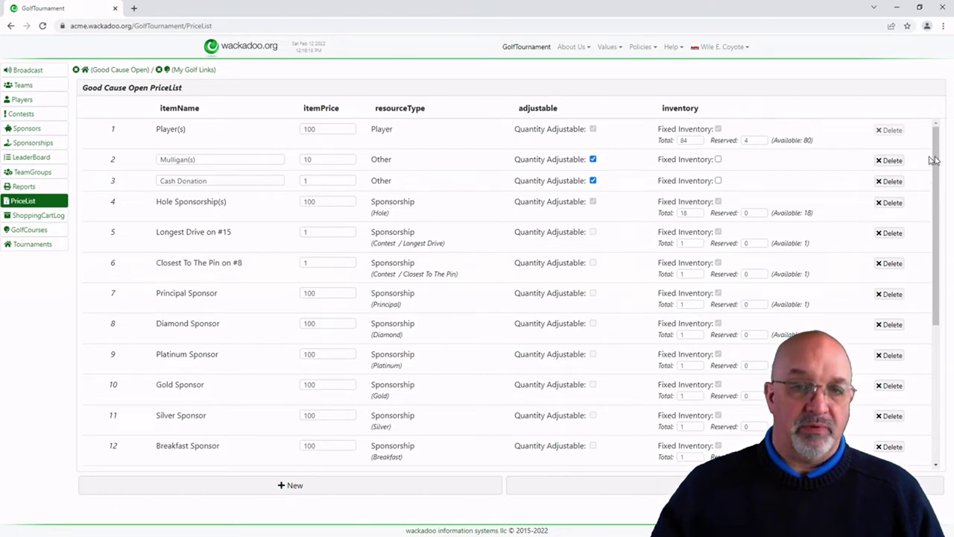
left_click_drag(939, 159, 947, 246)
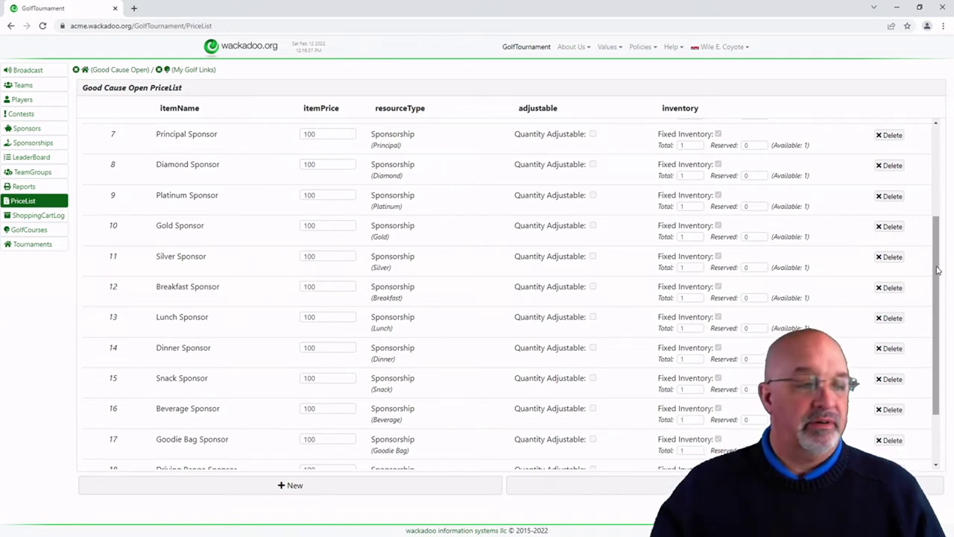
left_click_drag(938, 270, 945, 334)
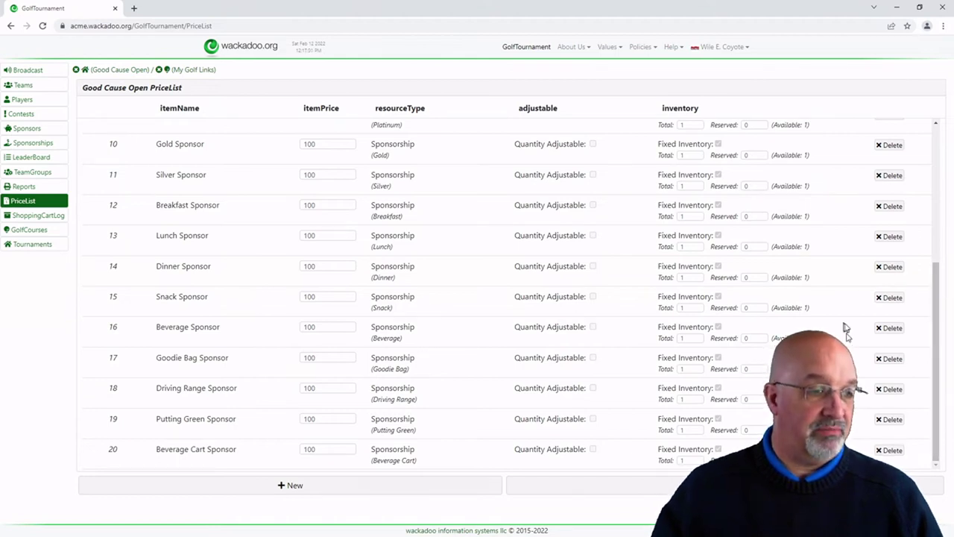
Step: Delete the Breakfast, Silver, Lunch, Snack, Beverage, Goodie Bag, Beverage Cart, Putting Green and Driving Range sponsorships
left_click(898, 210)
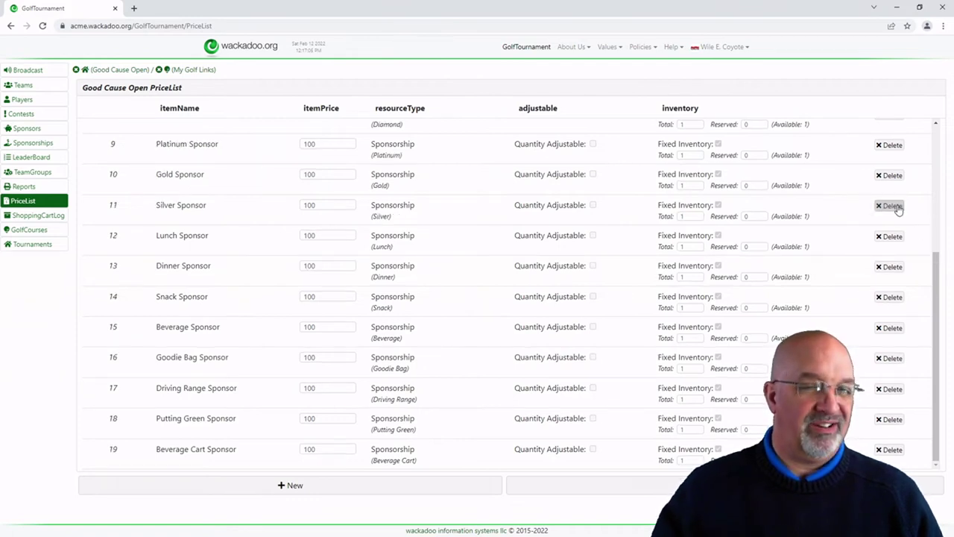
left_click(899, 210)
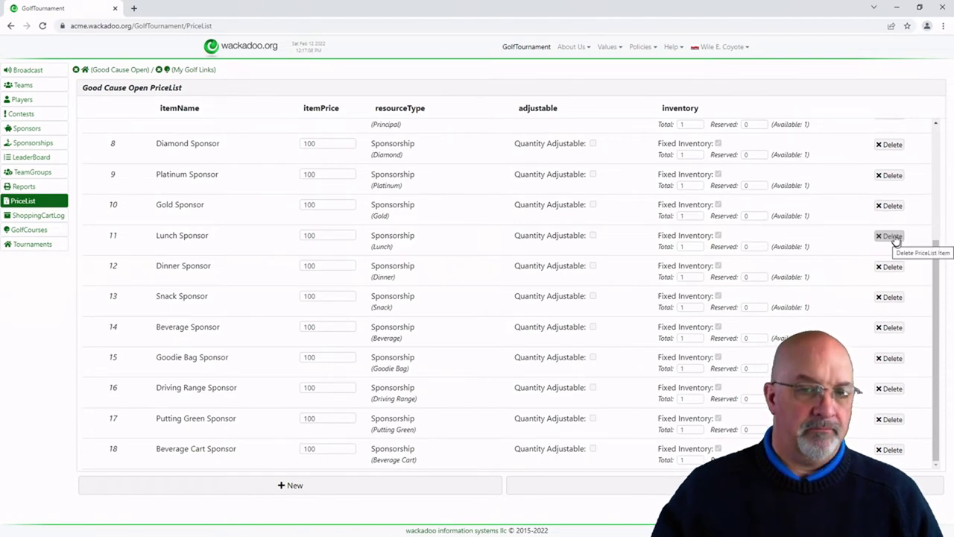
left_click(894, 237)
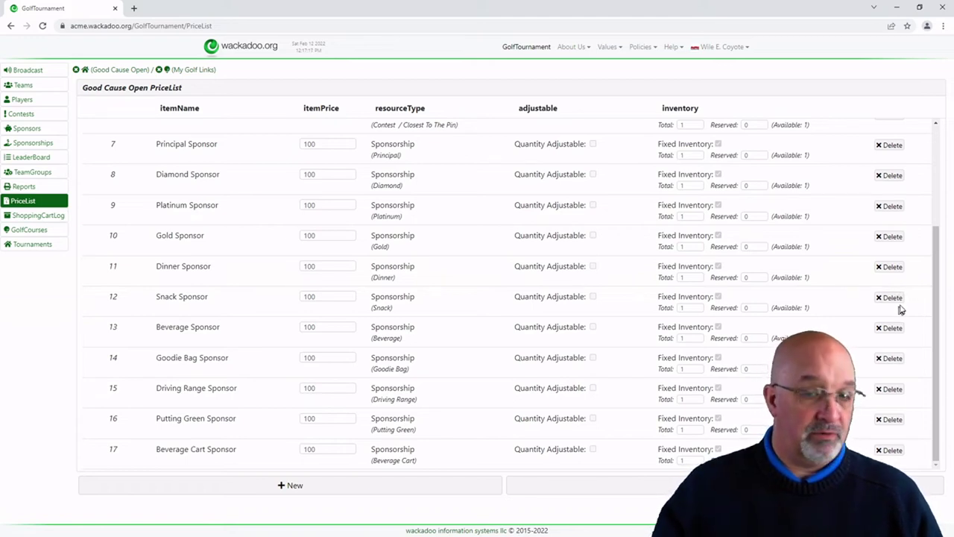
left_click(895, 297)
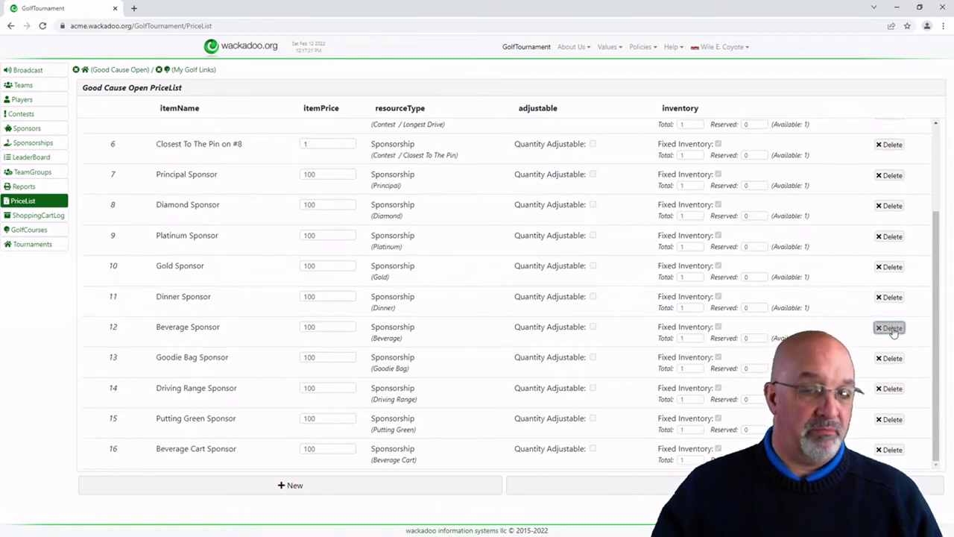
left_click(892, 329)
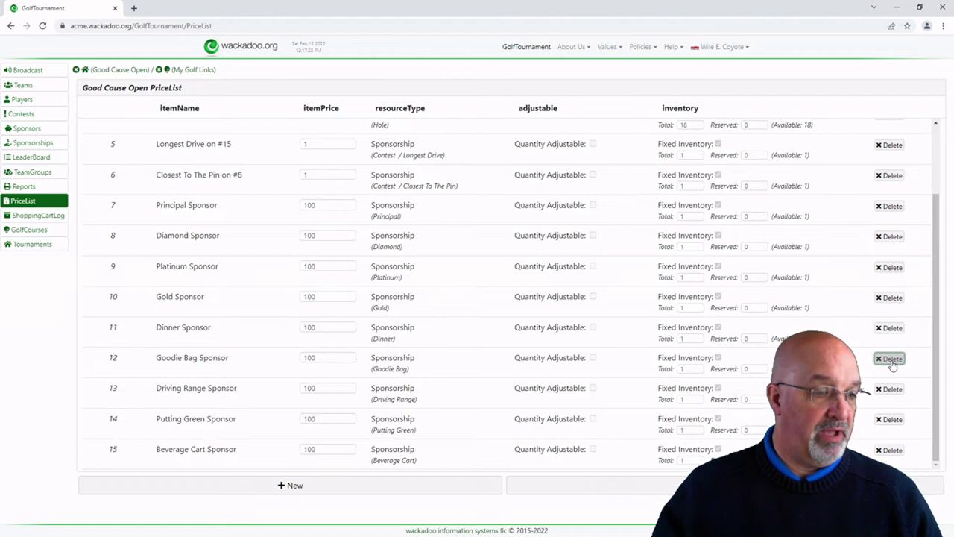
left_click(892, 359)
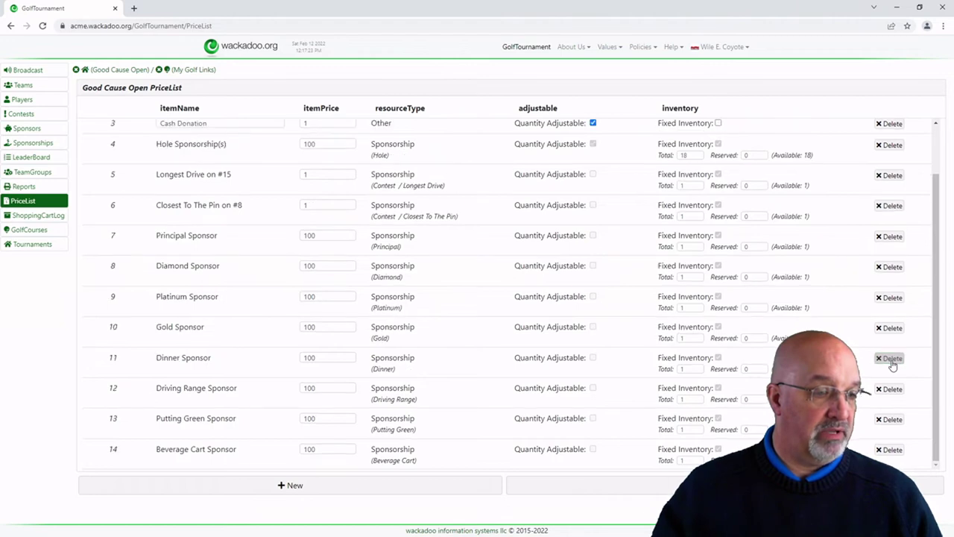
left_click(892, 450)
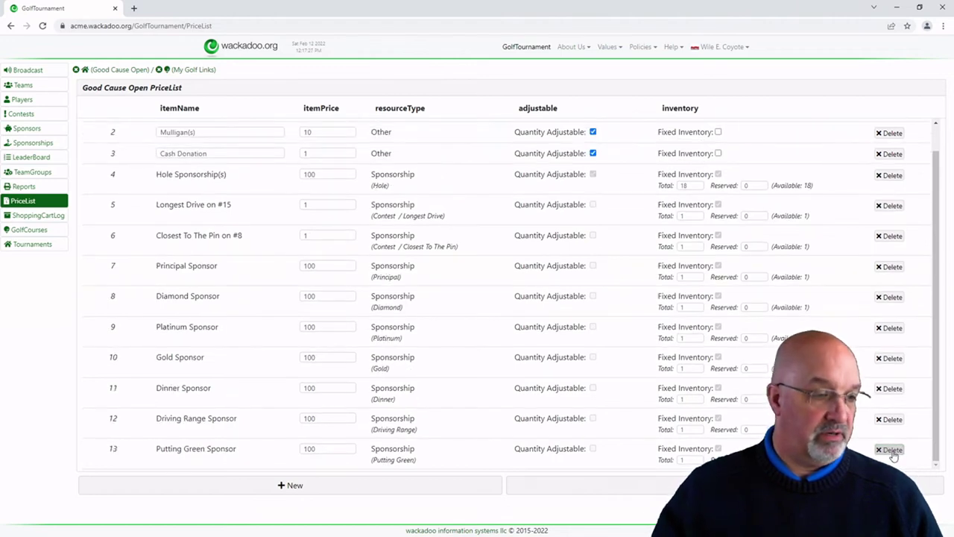
left_click(891, 450)
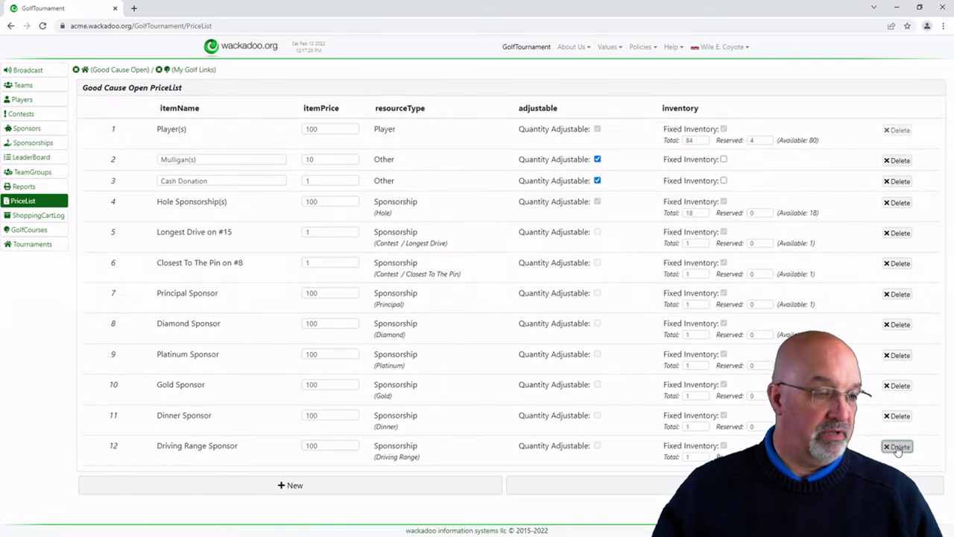
left_click(899, 449)
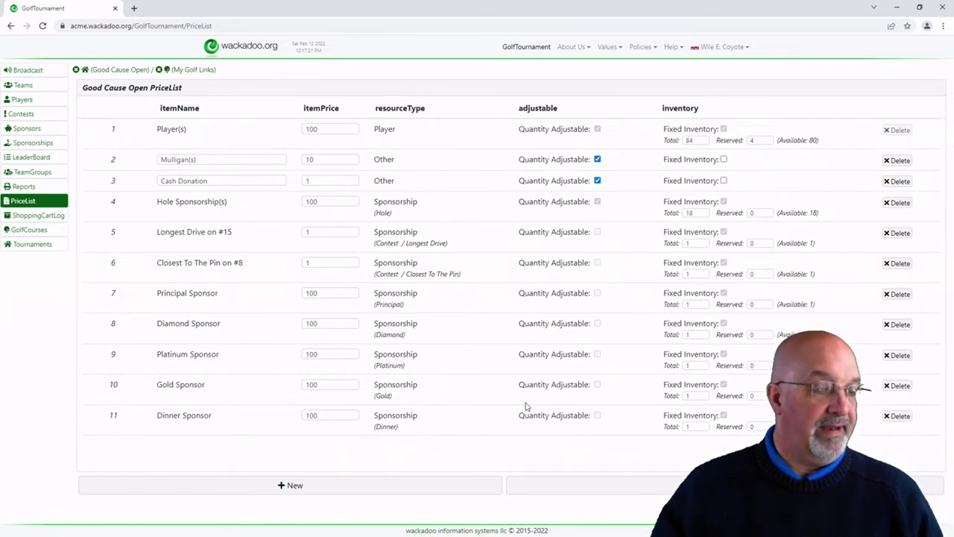
left_click_drag(158, 292, 169, 322)
left_click(170, 325)
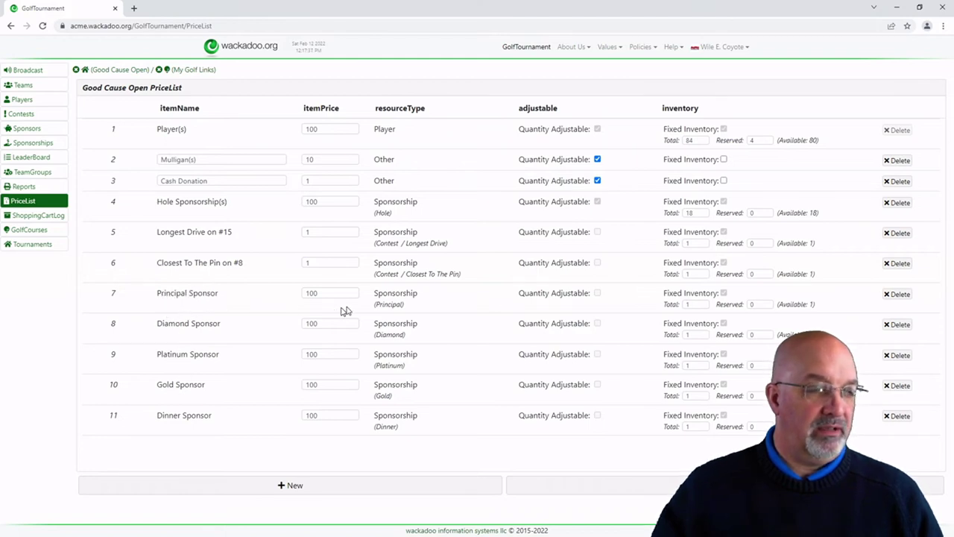
Step: Delete Principal Sponsor and set the Diamond Sponsor price to 1000
left_click(899, 296)
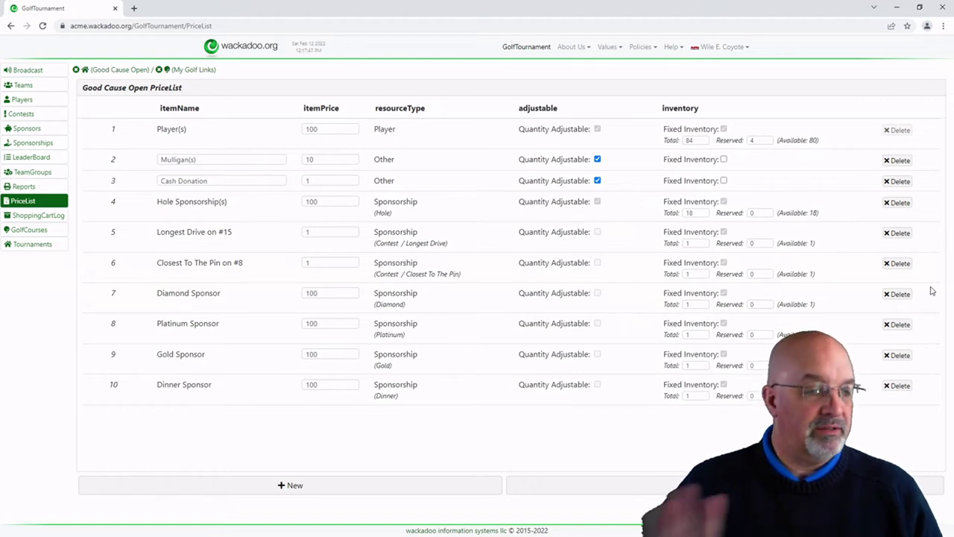
left_click(336, 294)
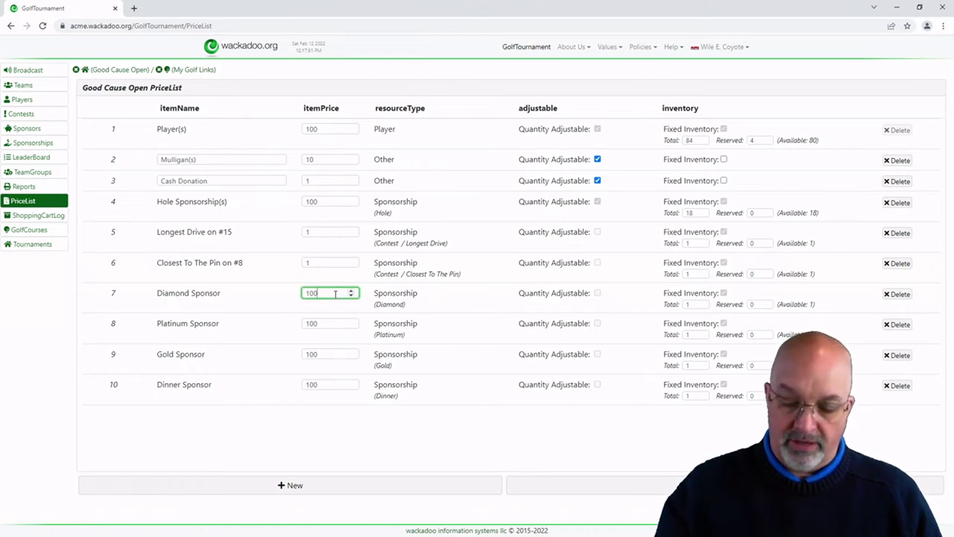
type("0")
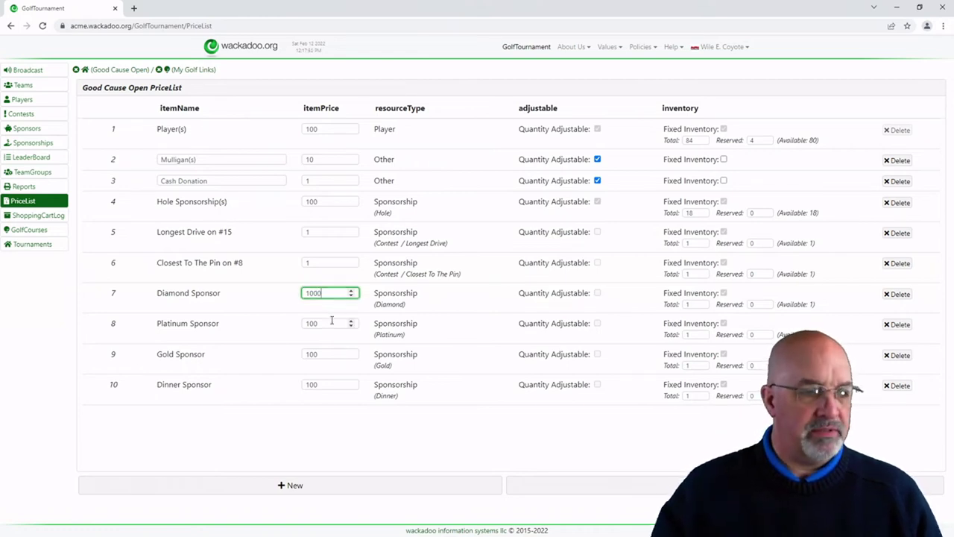
left_click(694, 303)
Step: Price Platinum Sponsor at 750 with a total of 3
left_click_drag(333, 325, 261, 332)
type("750")
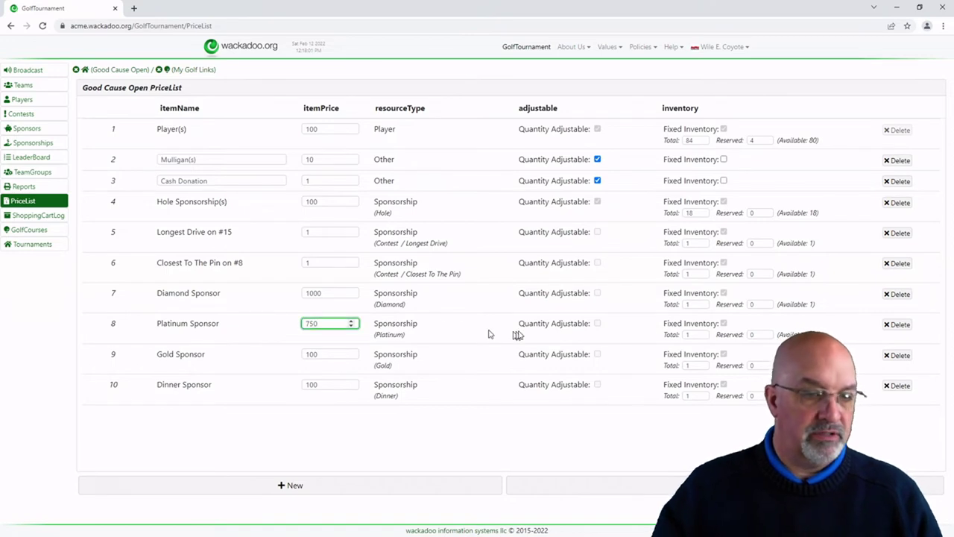
left_click(703, 332)
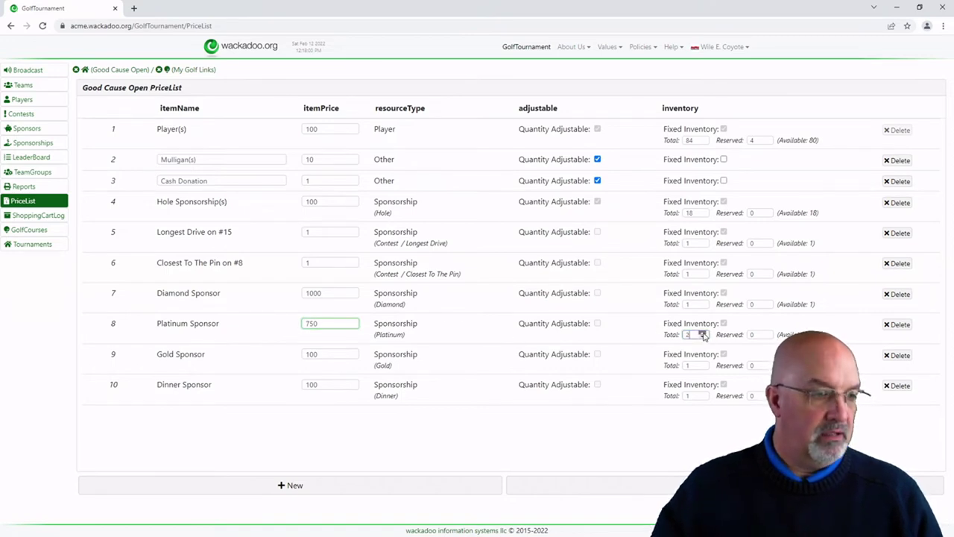
left_click(703, 332)
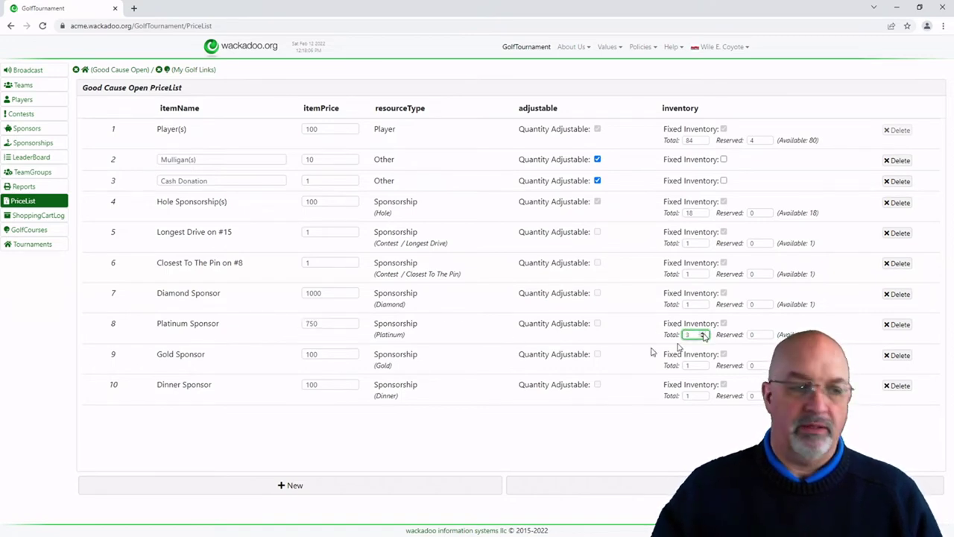
Step: Price Gold Sponsor at 500 with a total of 5
left_click(321, 356)
double_click(298, 356)
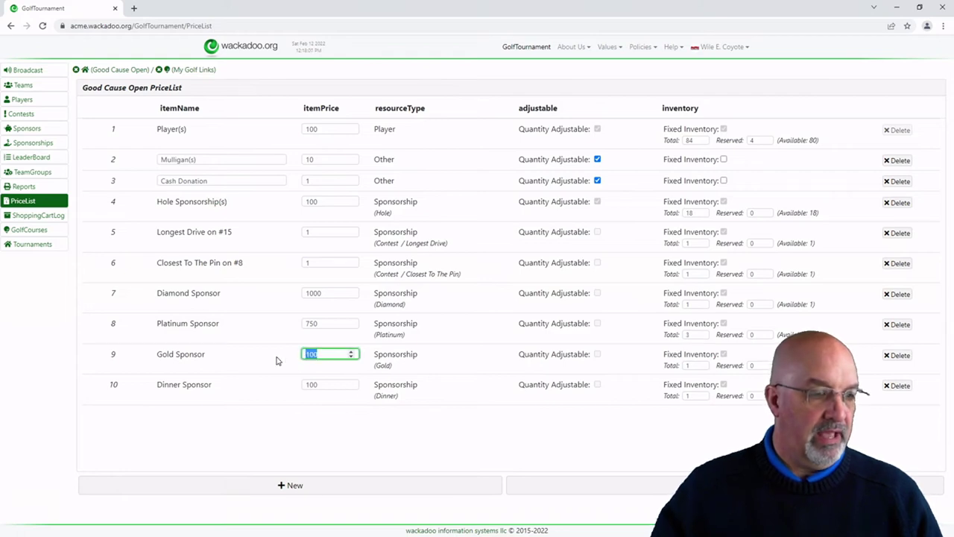
type("5000")
key("BackSpace")
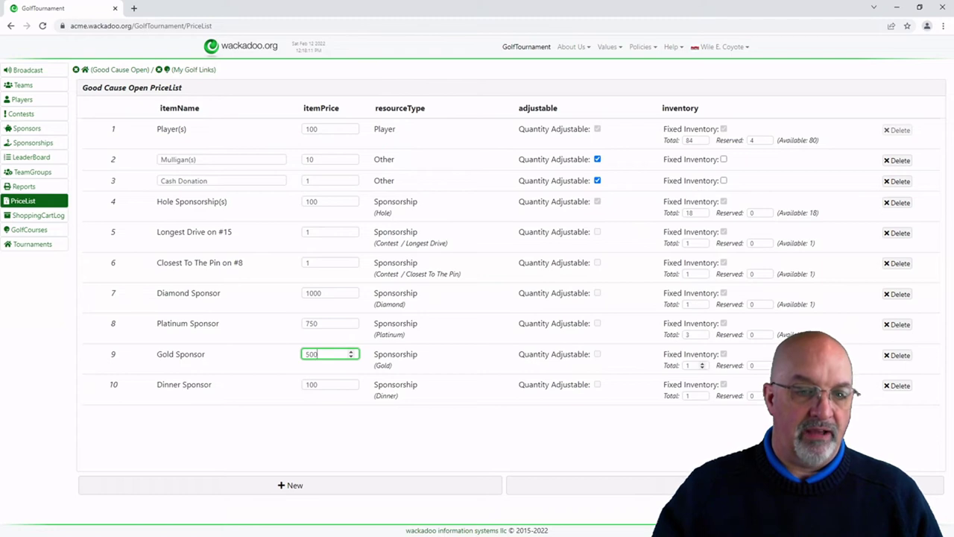
left_click(703, 363)
left_click(703, 363)
left_click(703, 363)
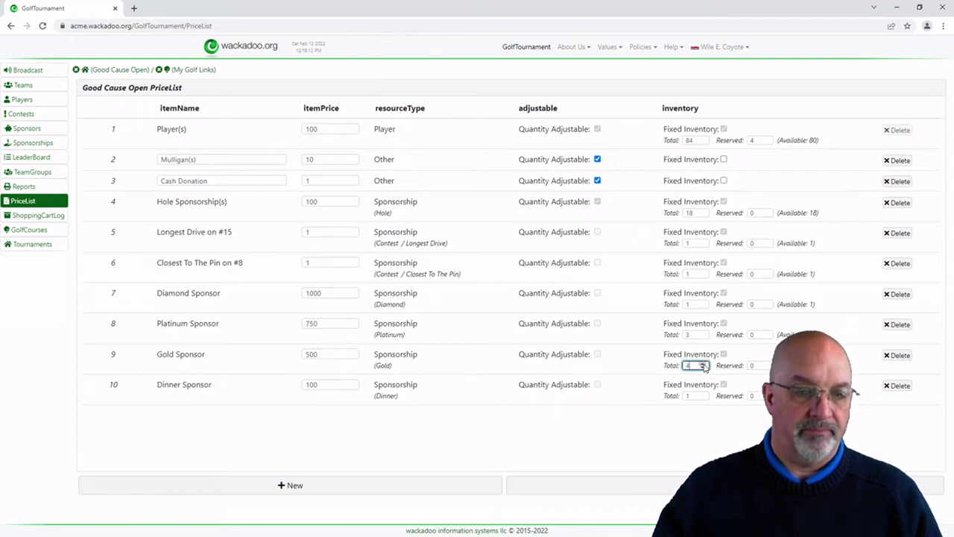
left_click(443, 363)
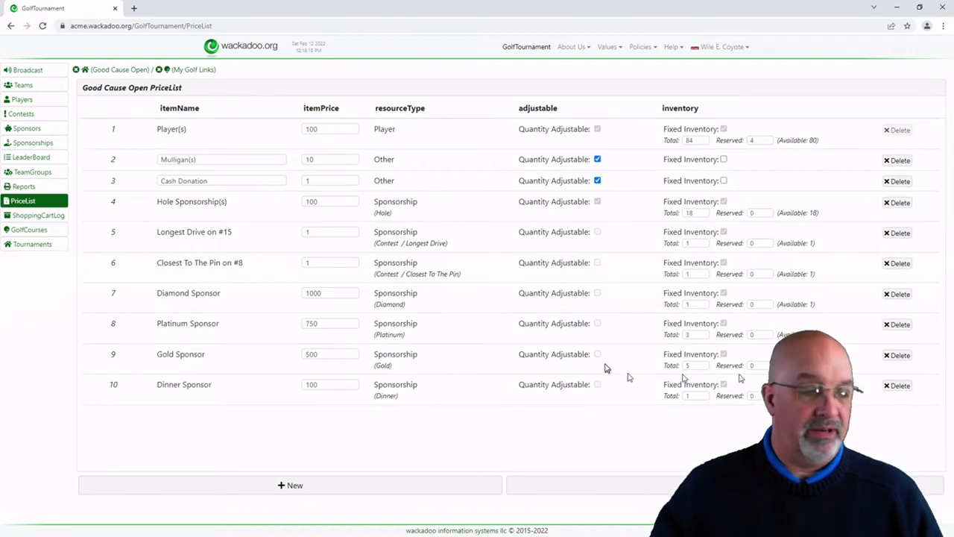
Step: Set the Dinner Sponsor price to 500
left_click(323, 385)
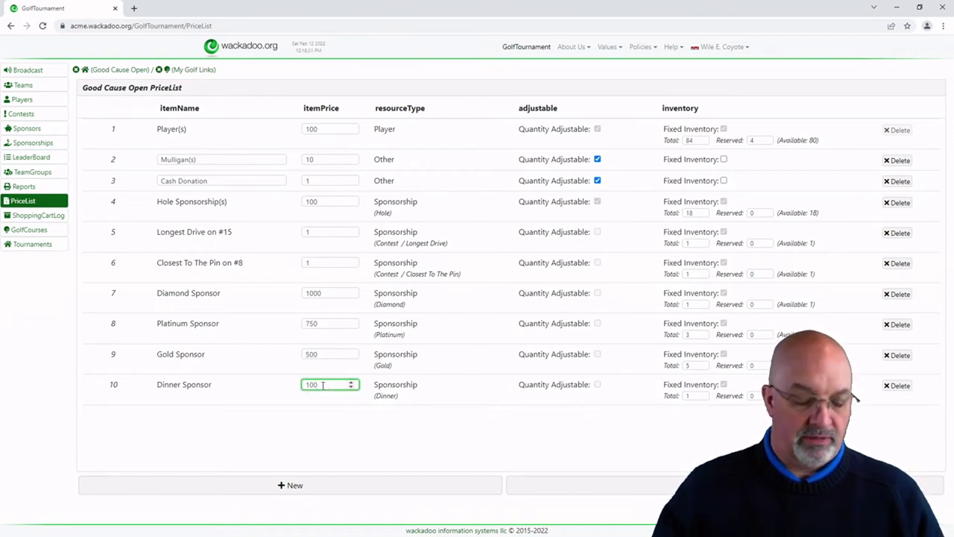
double_click(323, 385)
type("500")
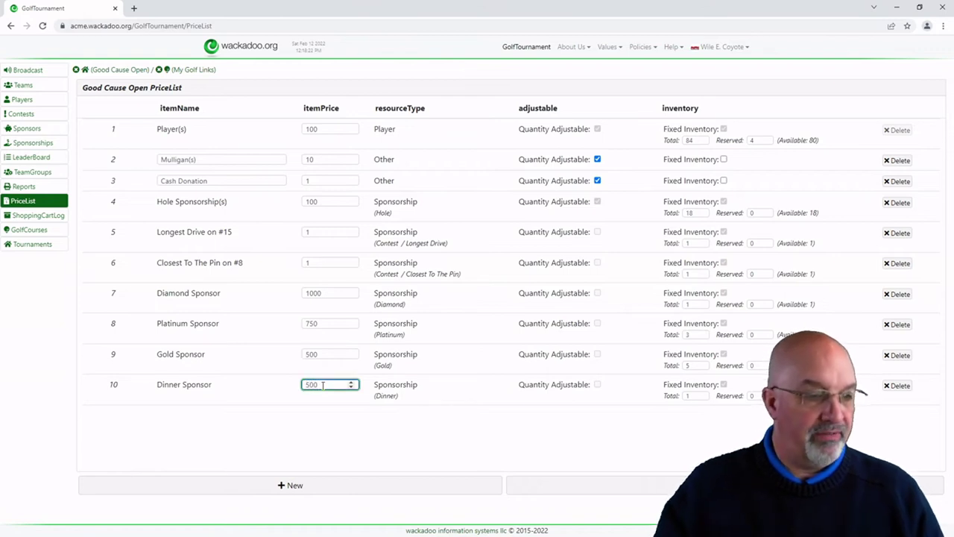
left_click(477, 381)
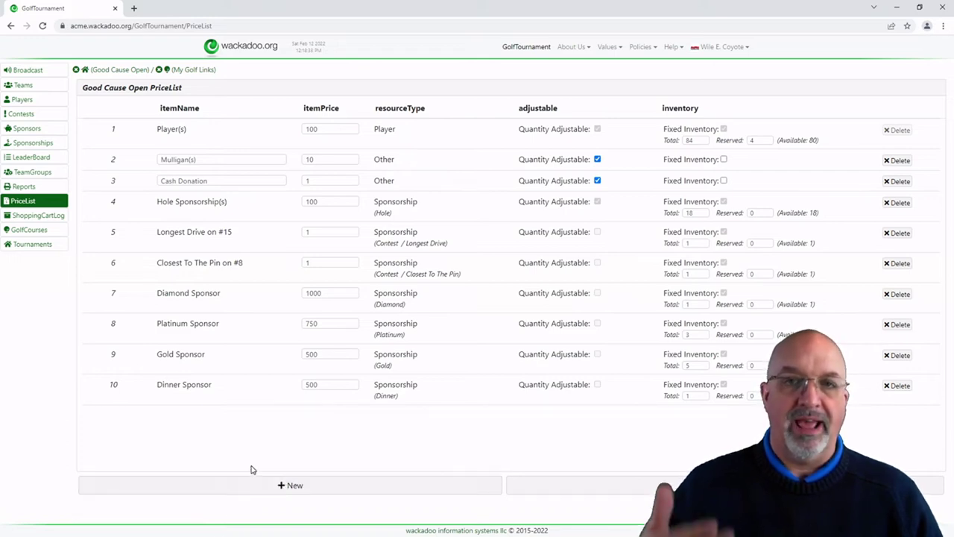
Step: Add a new "Other" item to the price list
left_click(310, 489)
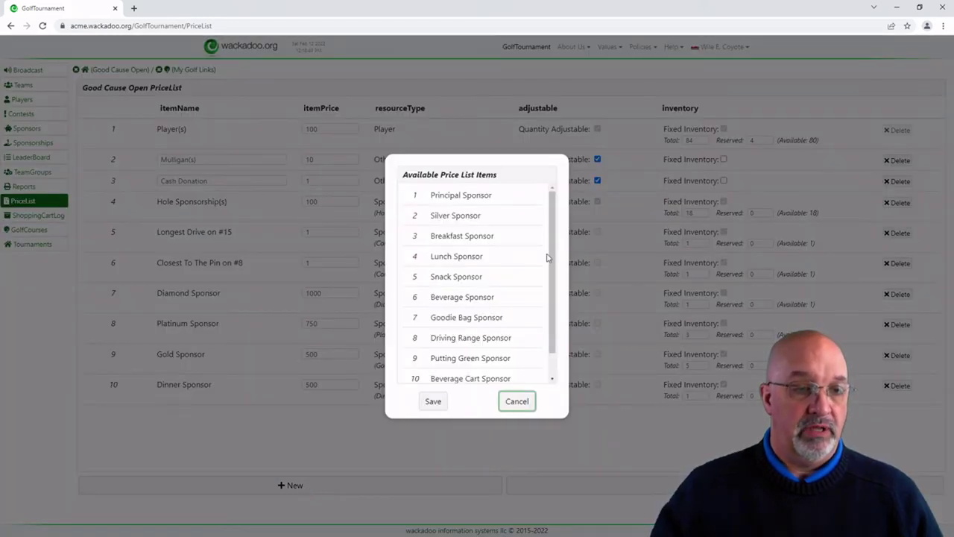
mouse_move(556, 236)
left_mouse_down()
mouse_move(556, 266)
mouse_move(554, 229)
left_mouse_up()
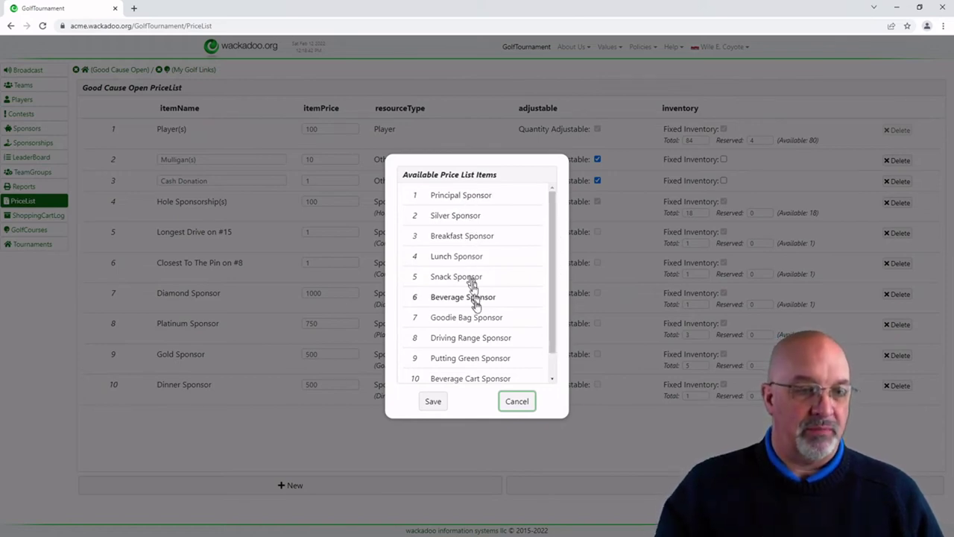
left_click_drag(552, 320, 560, 347)
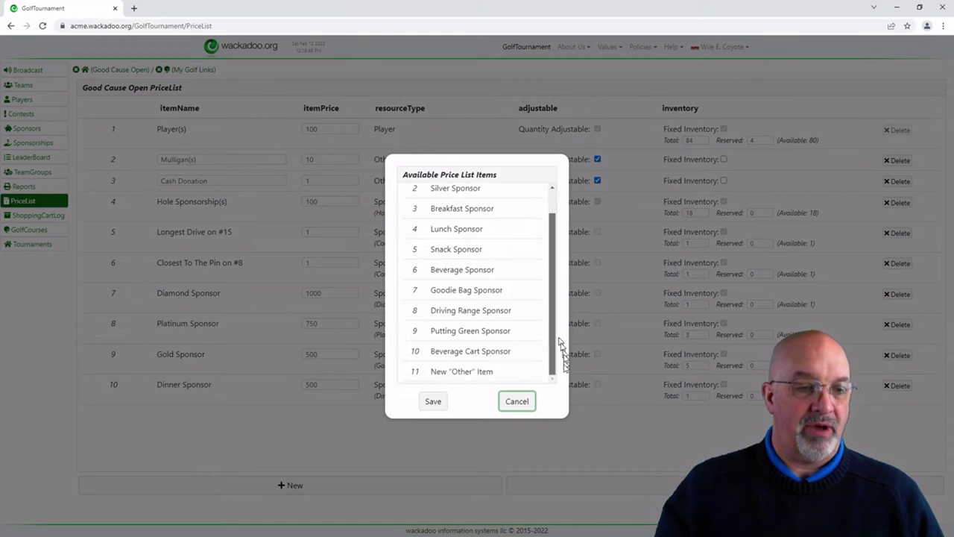
left_click(461, 373)
left_click(431, 405)
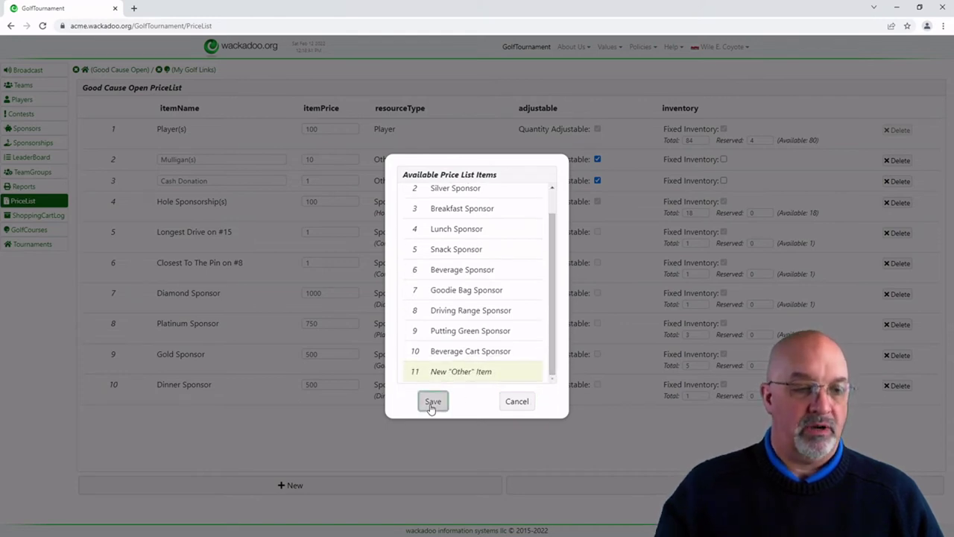
left_click(221, 416)
Step: Name the new item Post-Round Dinner and price it at 50
left_click_drag(220, 416, 117, 414)
type("Dinner")
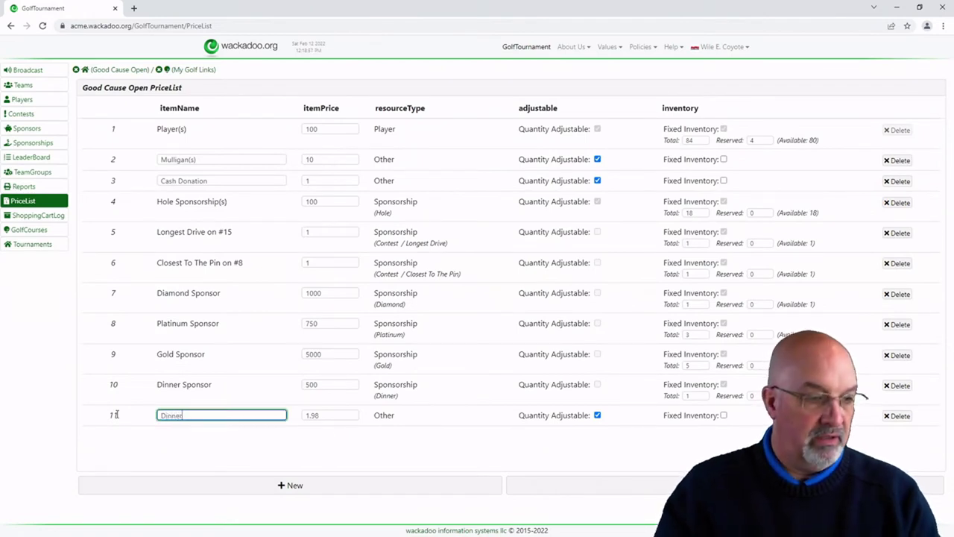
key("Home")
type("Post-Round")
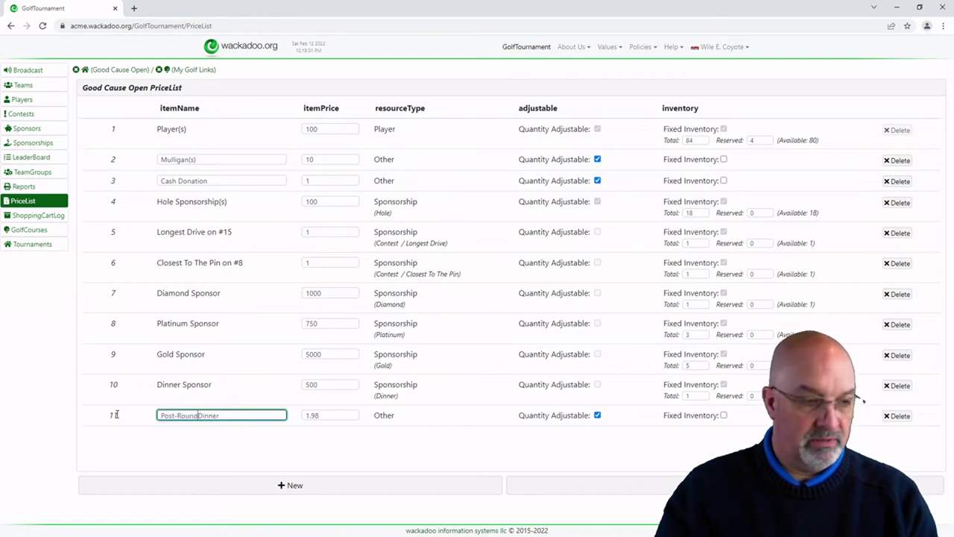
key("End")
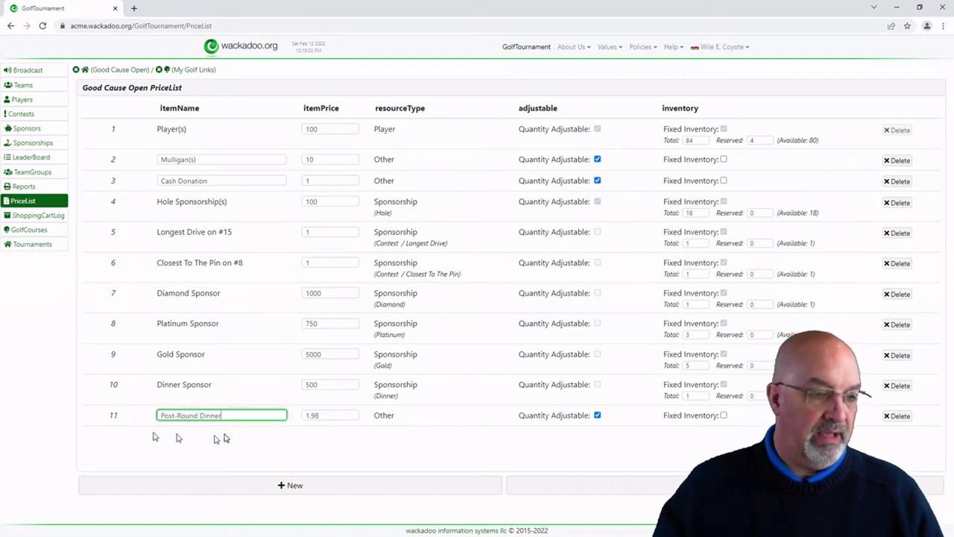
key("Tab")
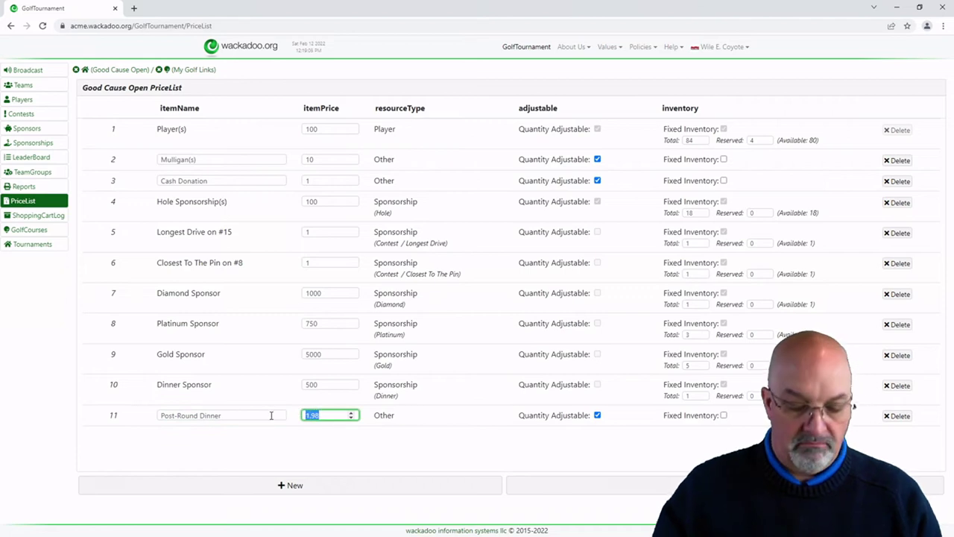
type("50")
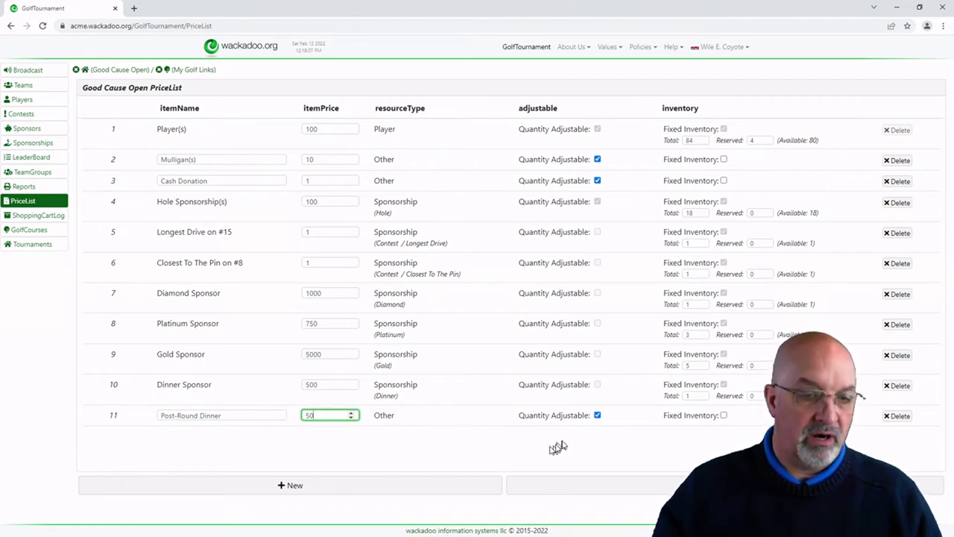
Step: Give Post-Round Dinner a fixed inventory with a total of 50
left_click(723, 416)
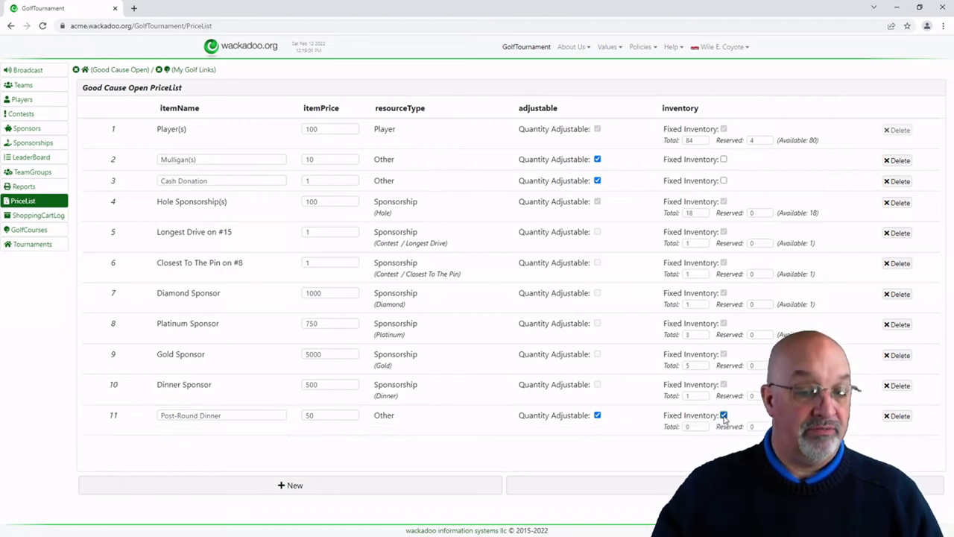
left_click(695, 426)
type("50")
left_click(437, 443)
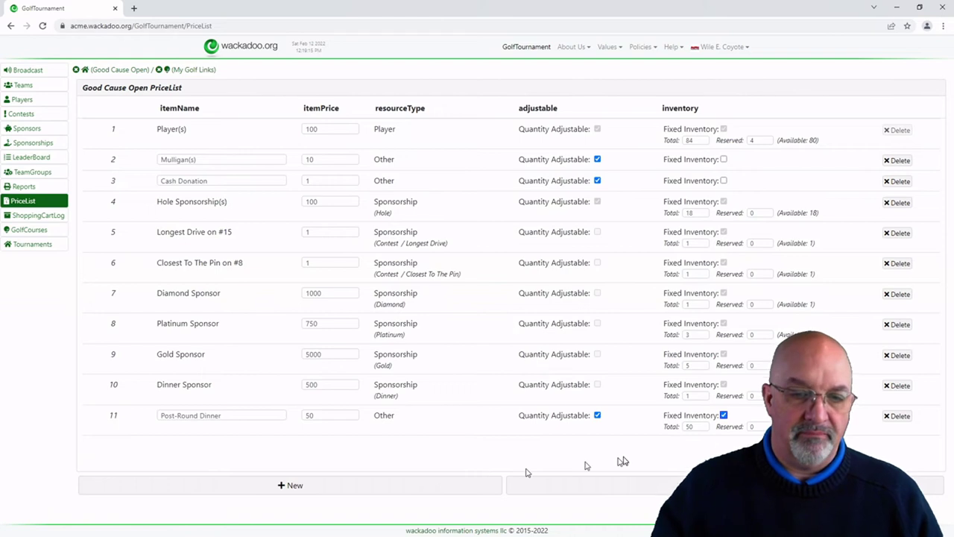
Step: Add a new 'Other' item as item 12 on the price list
left_click(333, 488)
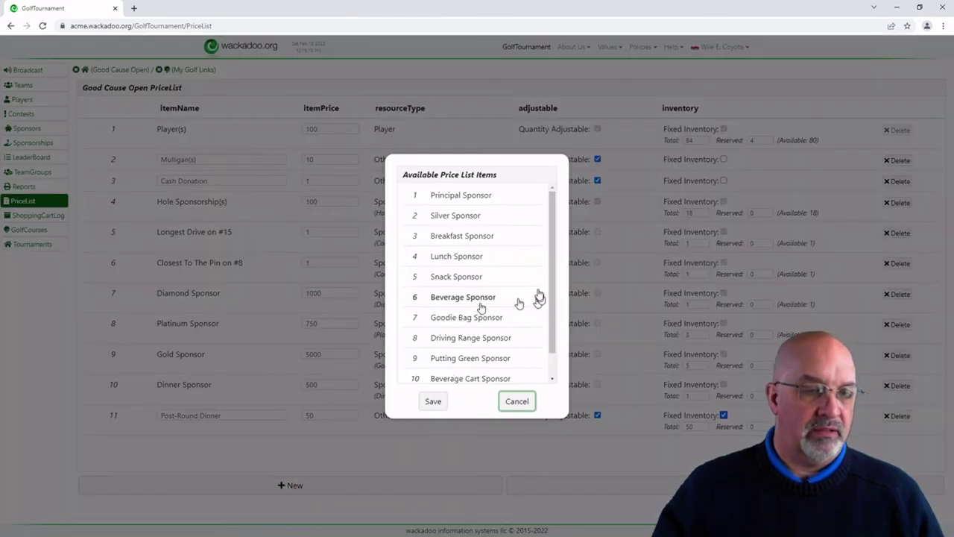
scroll(554, 291, "down", 1)
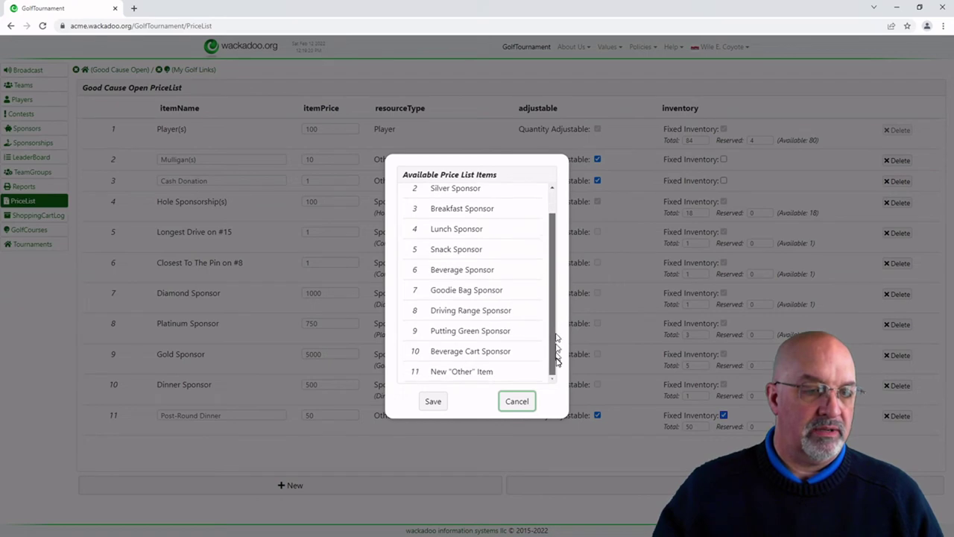
left_click(445, 373)
left_click(435, 402)
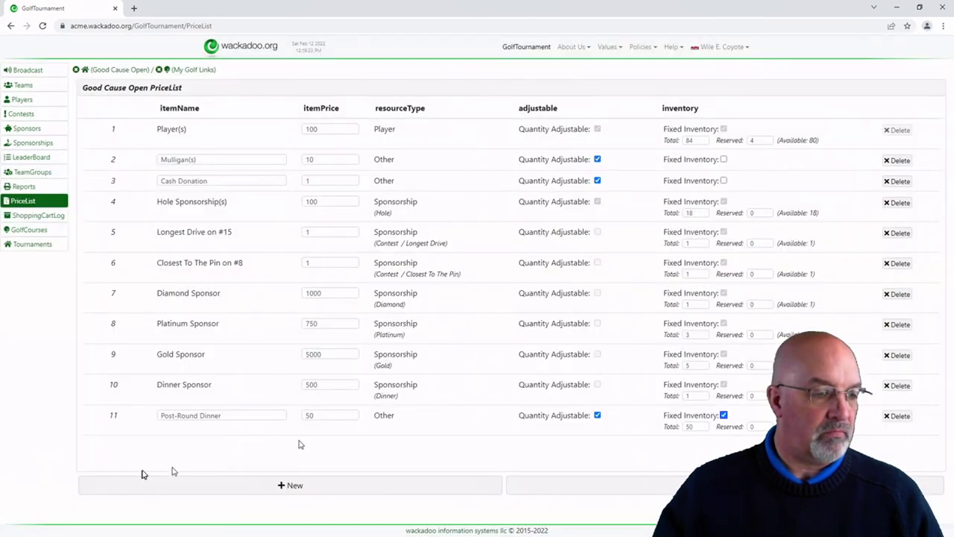
Step: Name item 12 'Charity Logo Golf Shirt' and set its price to 45
left_click_drag(207, 445, 93, 452)
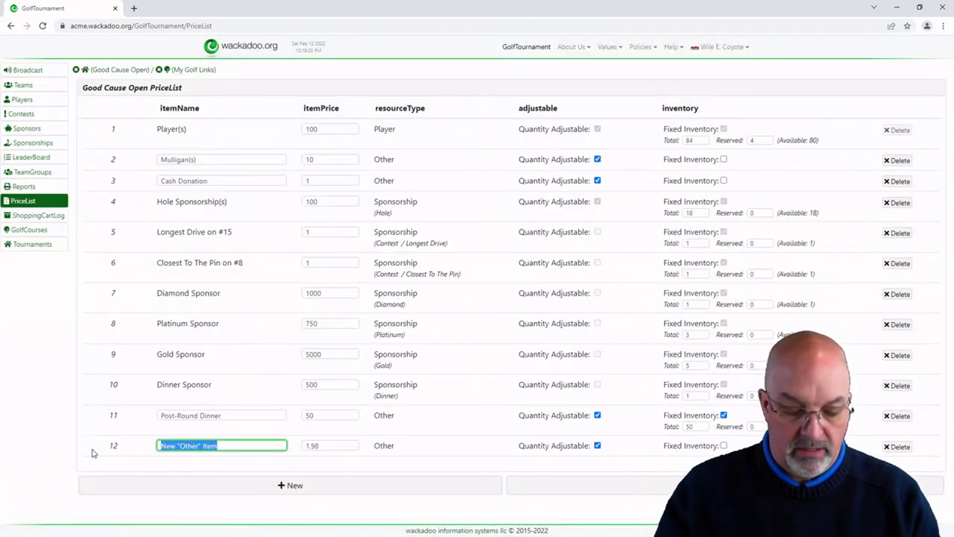
type("Charity Logo Golf Shirts")
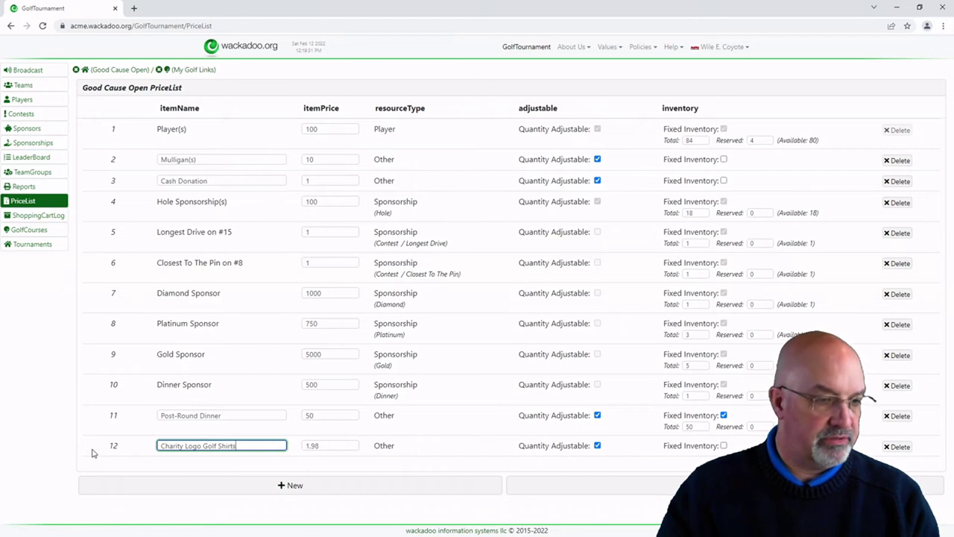
key("Tab")
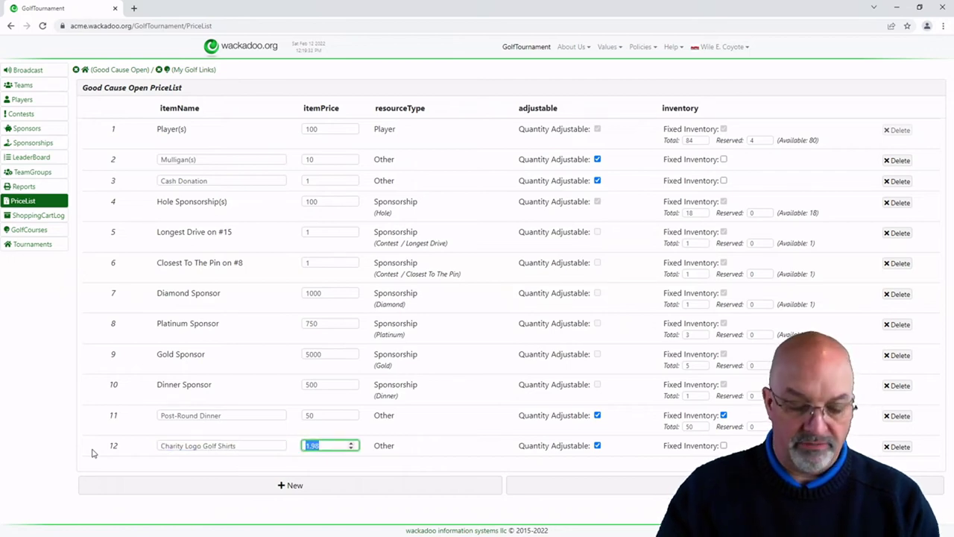
type("45")
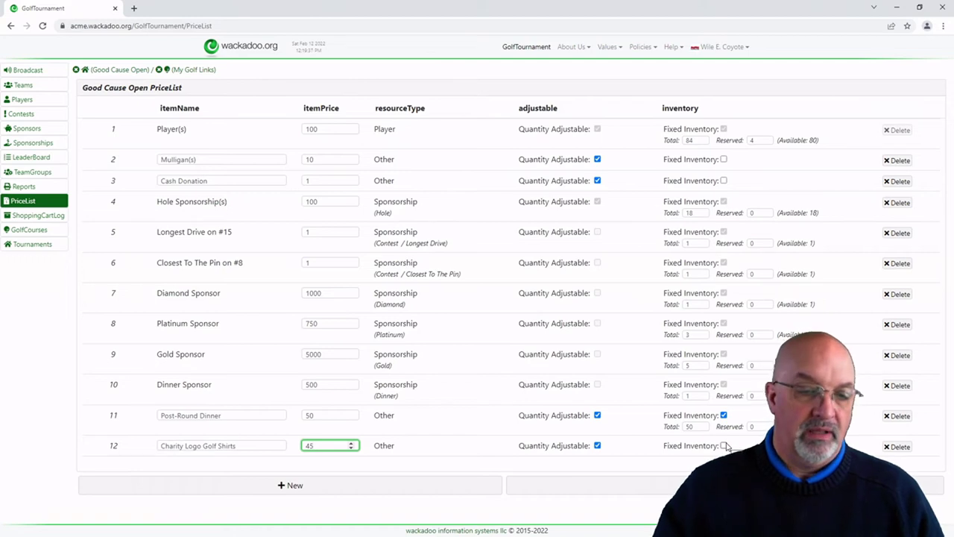
left_click(724, 446)
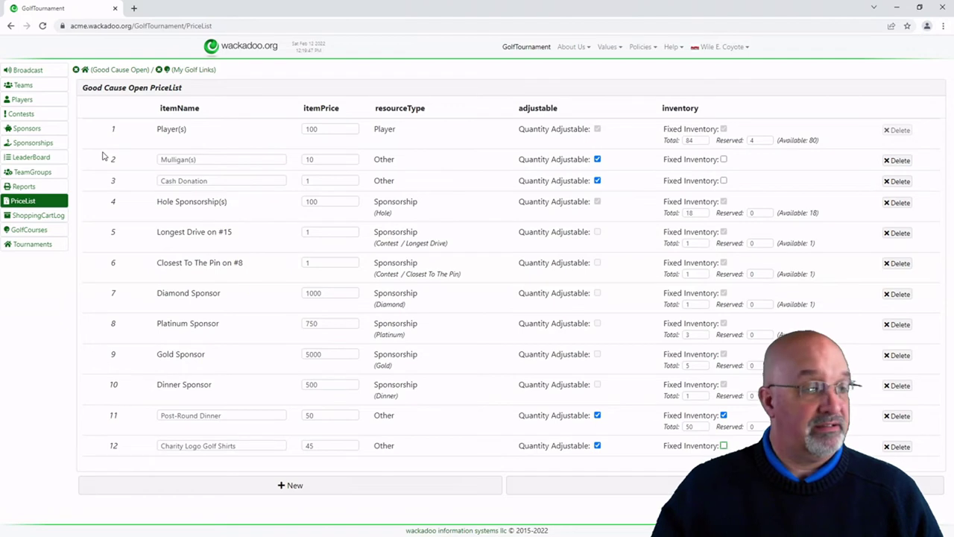
Step: Review the tournament's card-payment note on its details page, then log out
left_click(34, 243)
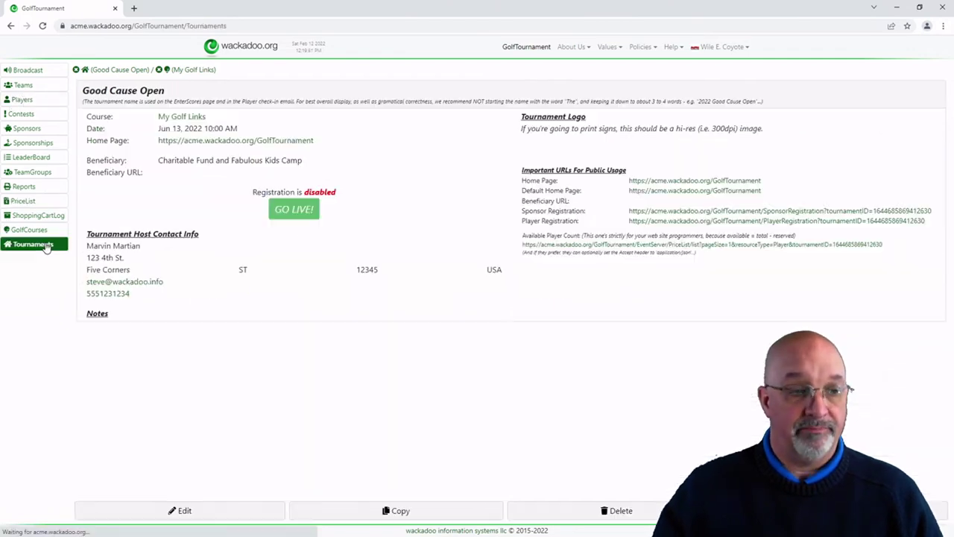
left_click_drag(221, 226, 366, 226)
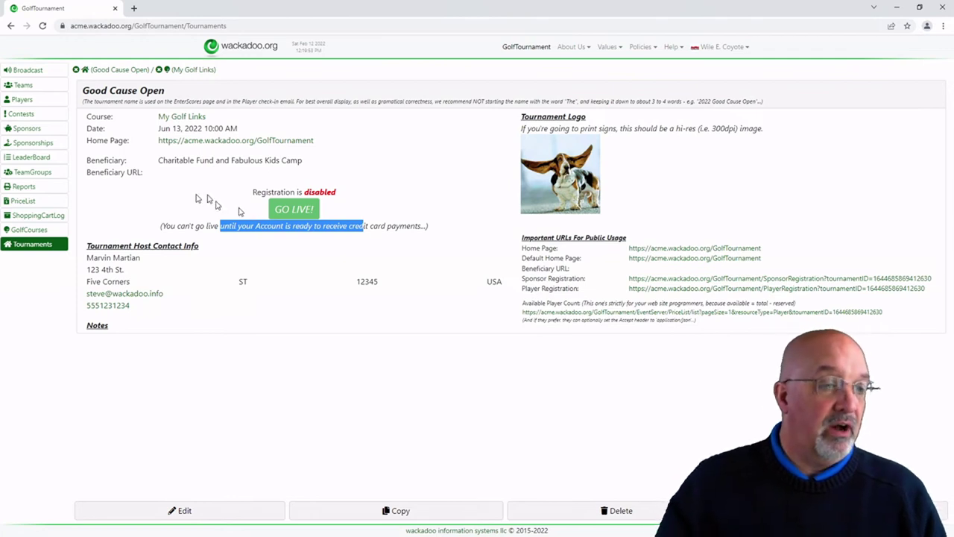
left_click(161, 201)
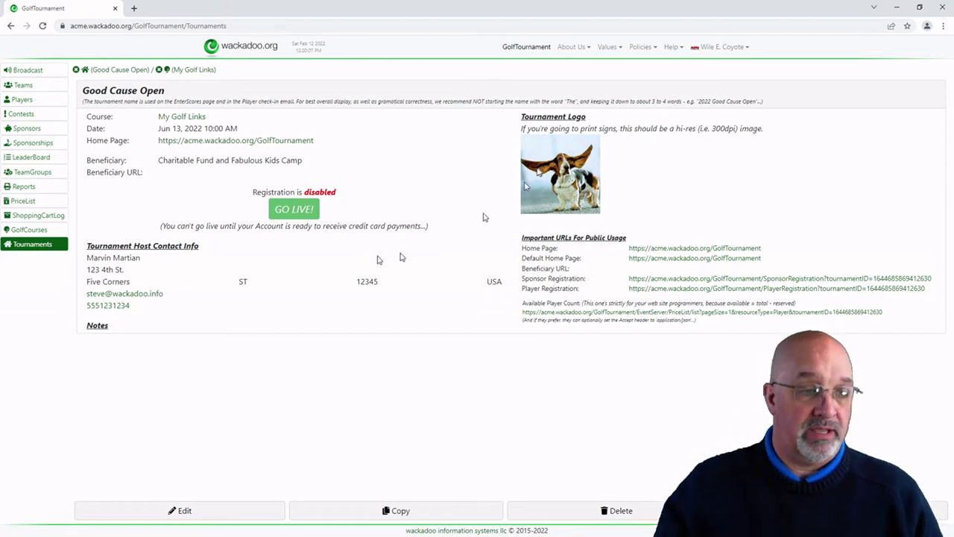
left_click(730, 48)
left_click(734, 123)
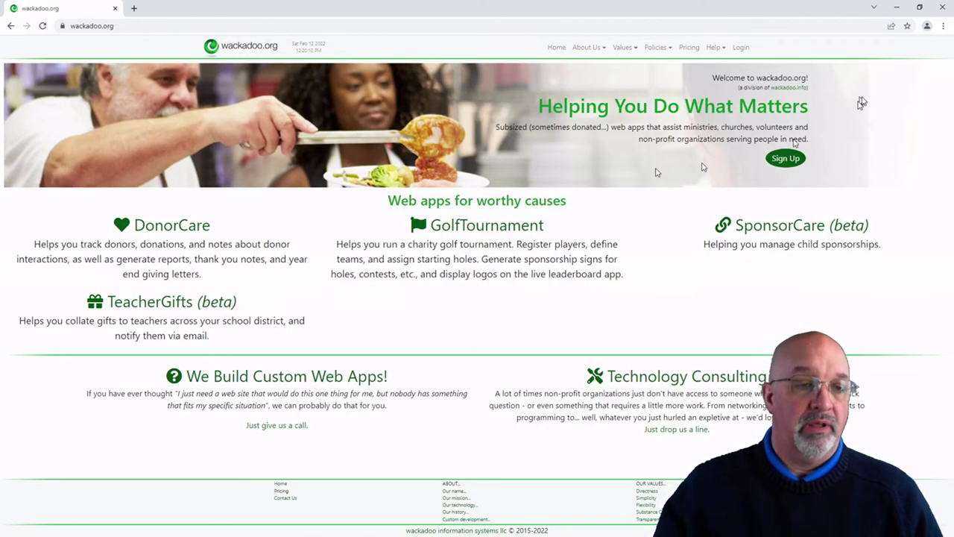
Step: Sign in with the saved user1 test login and open the GolfTournament app
left_click(741, 48)
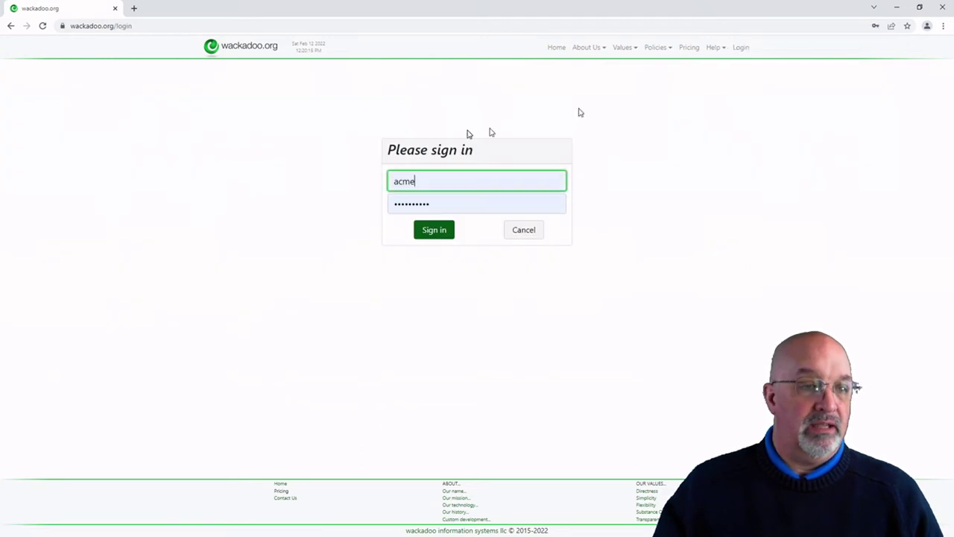
left_click(460, 182)
left_click(430, 252)
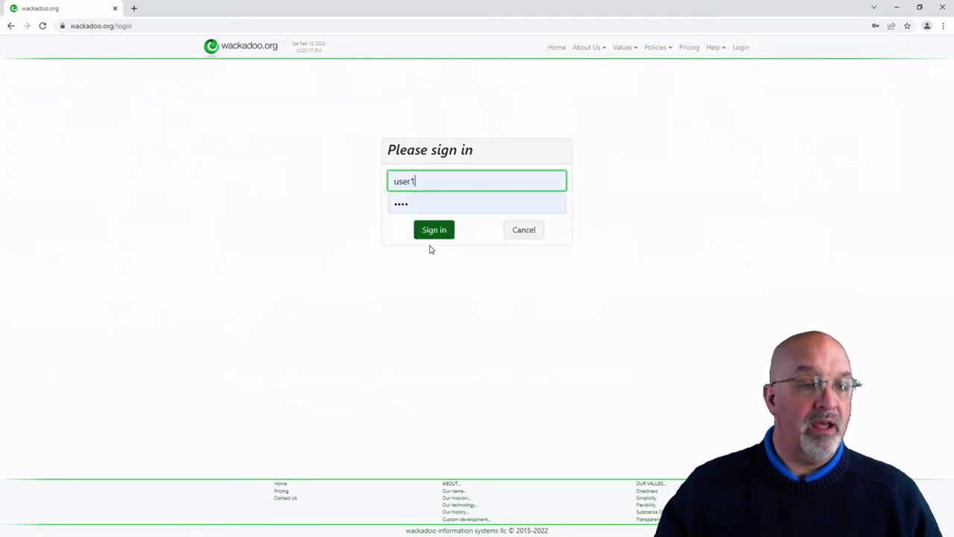
left_click(436, 232)
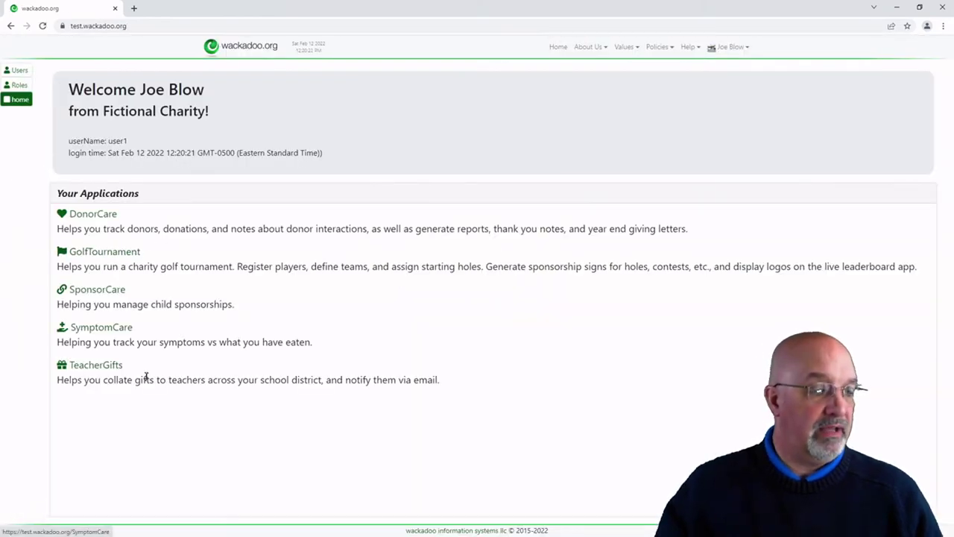
left_click(97, 256)
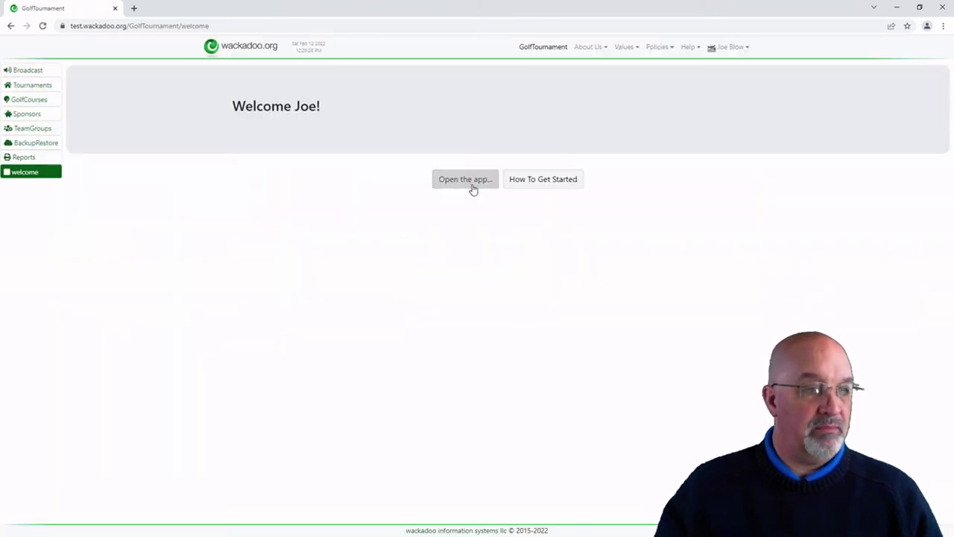
Step: Open Good Cause Open, pause its registration, then set registration live again
left_click(34, 85)
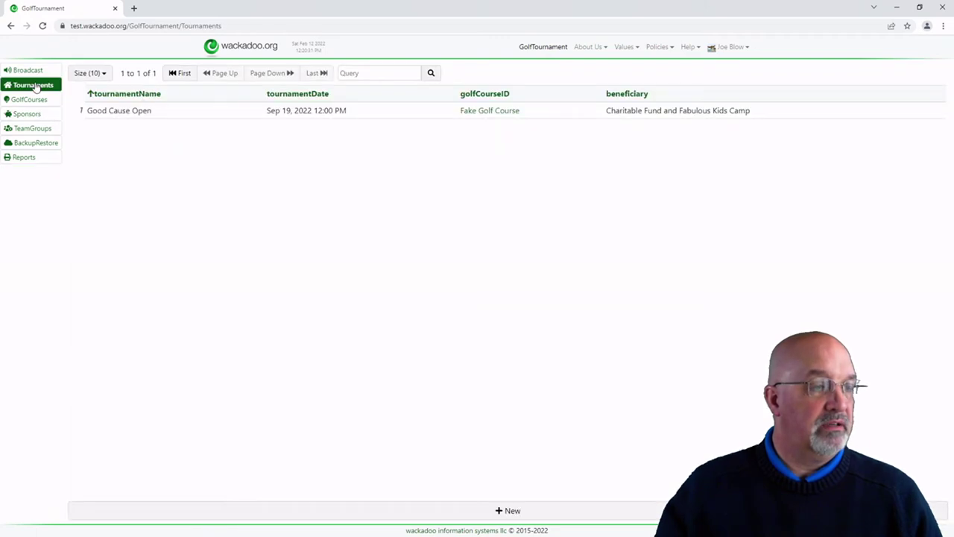
left_click(173, 117)
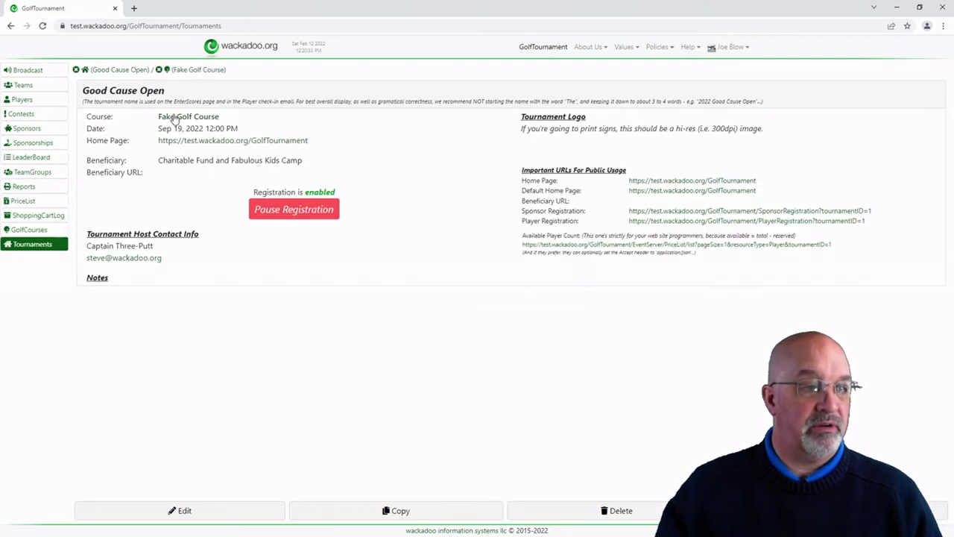
mouse_move(415, 149)
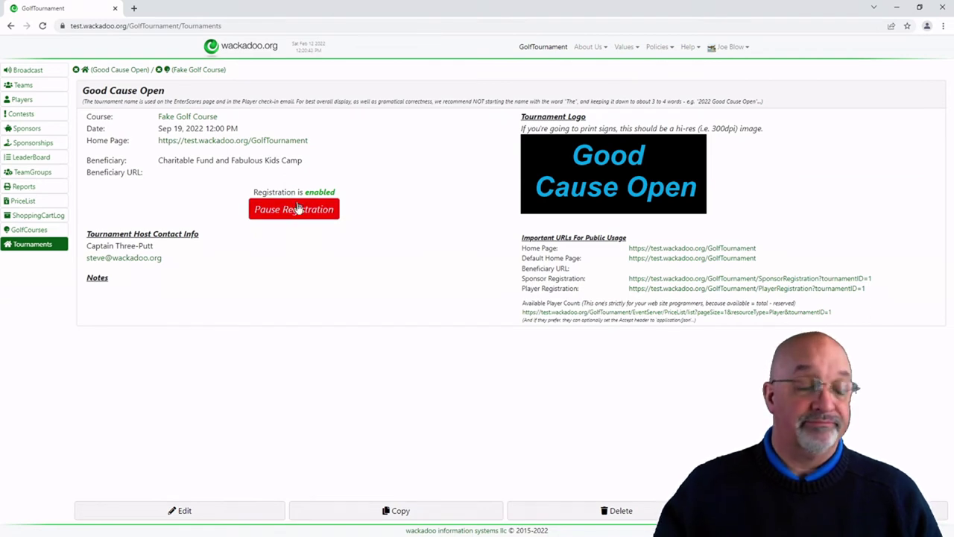
left_click(299, 212)
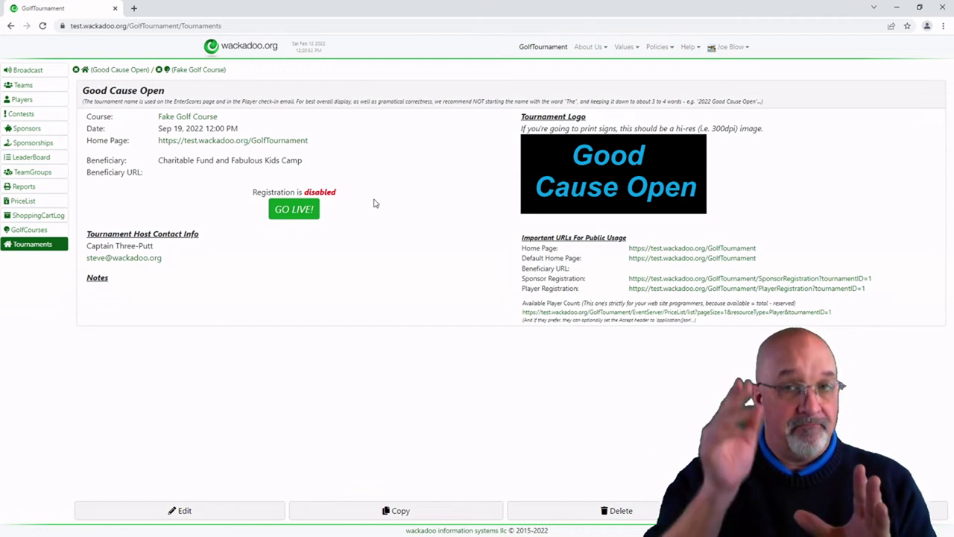
left_click(294, 215)
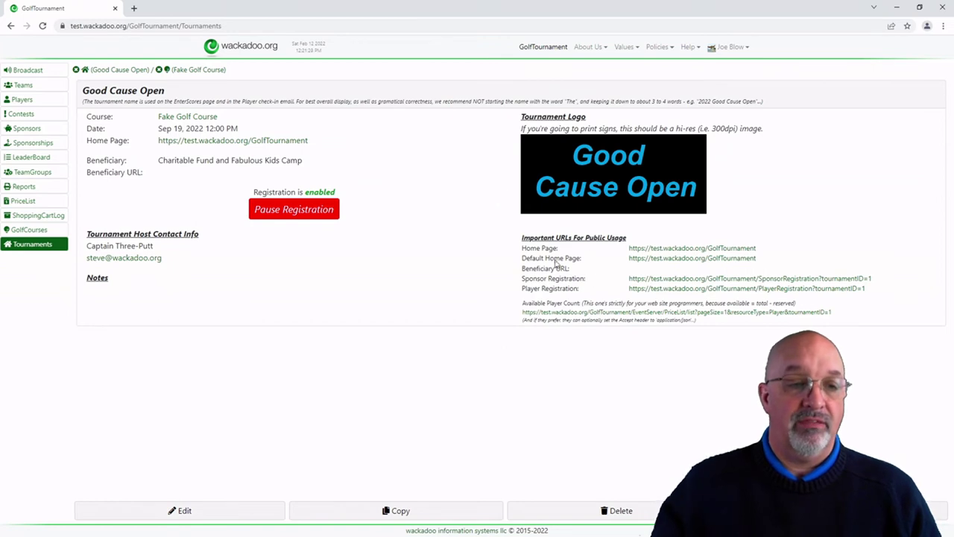
left_click_drag(522, 240, 633, 244)
left_click(539, 273)
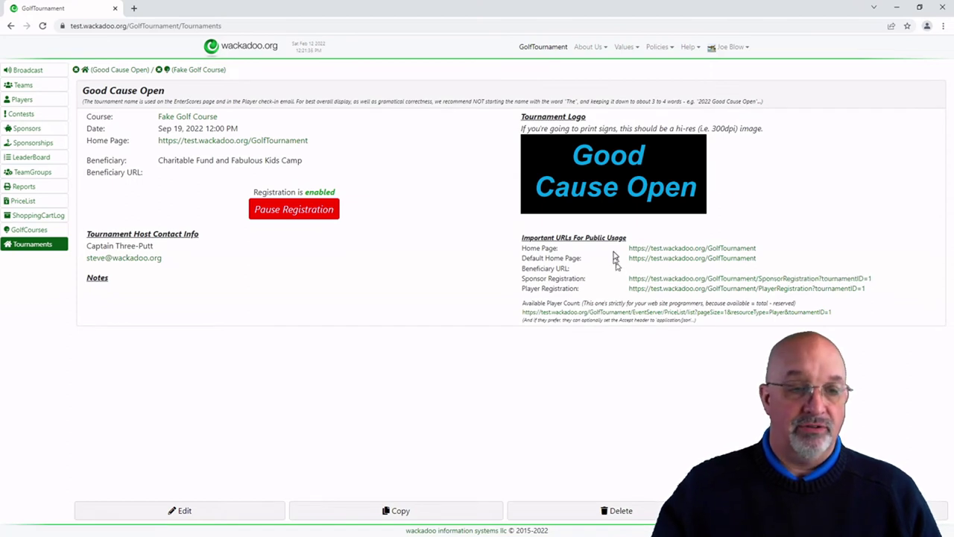
left_click_drag(624, 263, 782, 263)
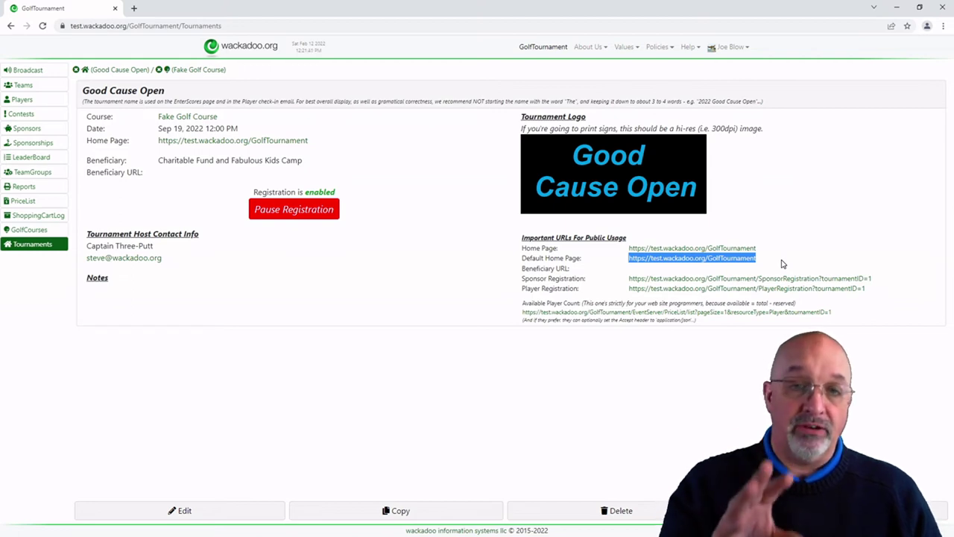
left_click(766, 252)
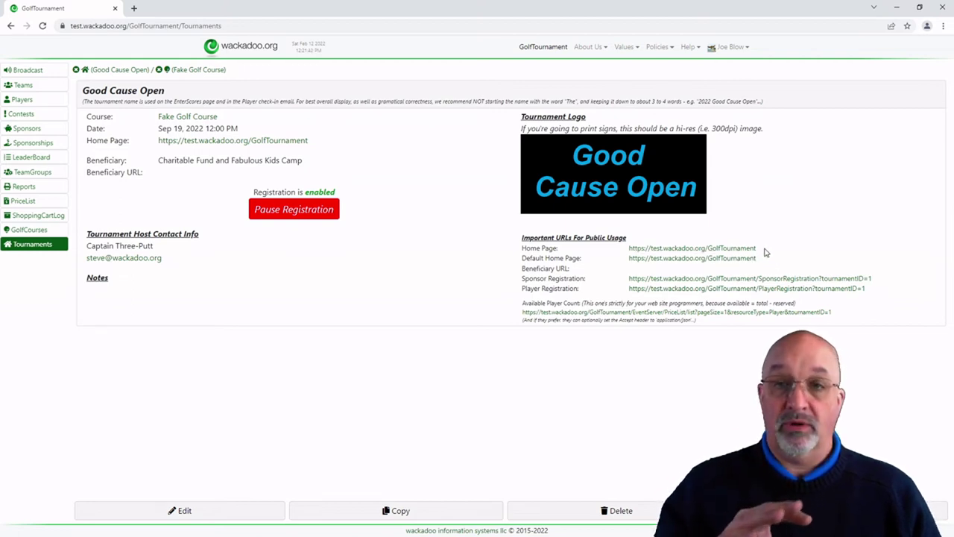
left_click_drag(764, 253, 626, 254)
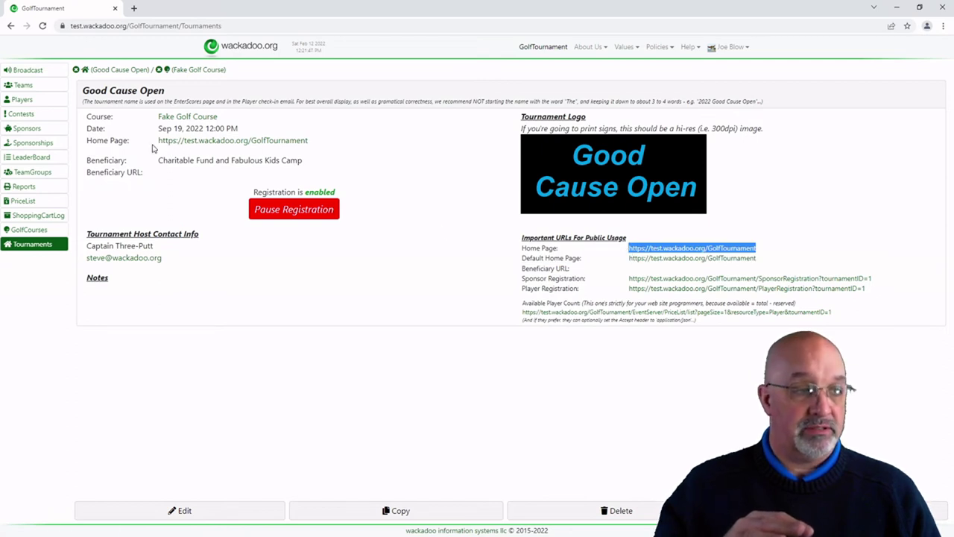
double_click(117, 140)
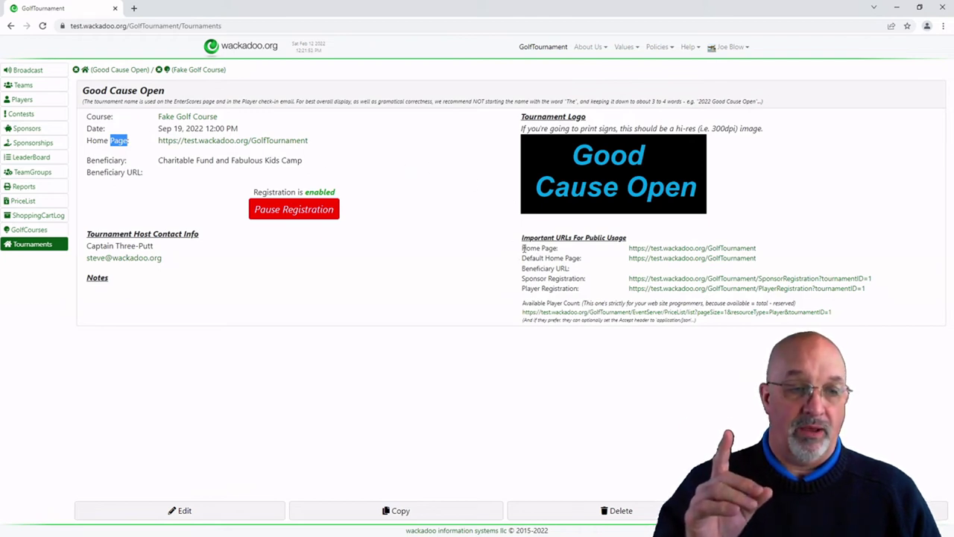
left_click_drag(524, 247, 575, 253)
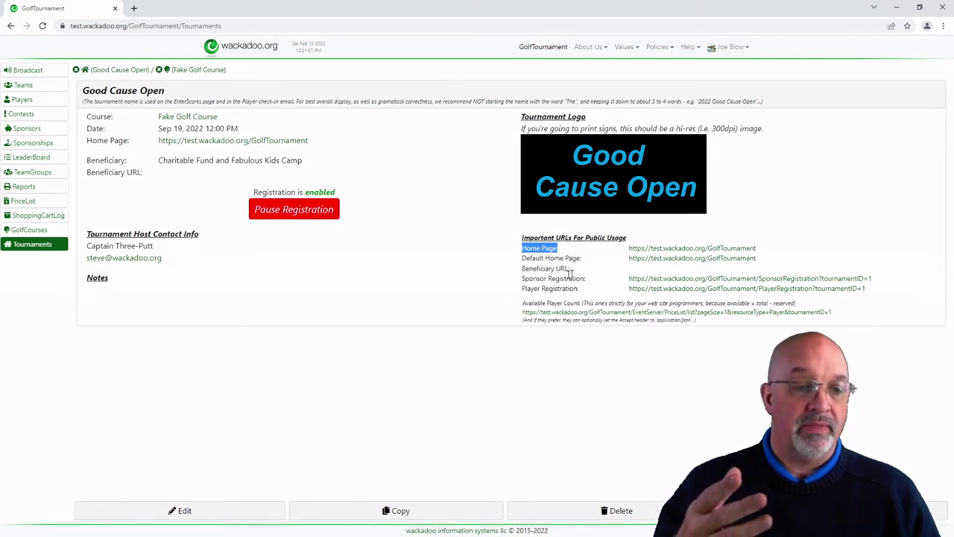
left_click_drag(522, 282, 898, 278)
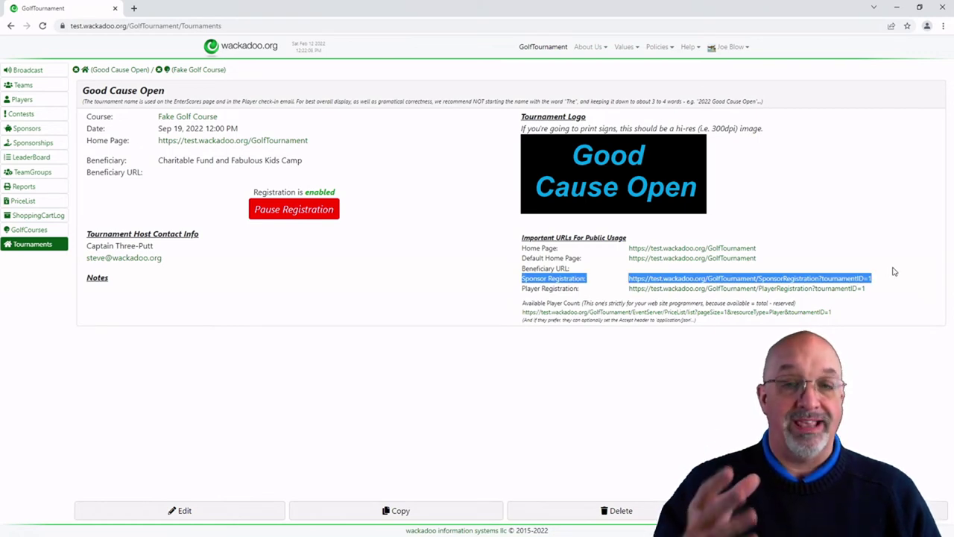
Step: Highlight the Available Player Count note and URL on Good Cause Open's details
left_click(896, 275)
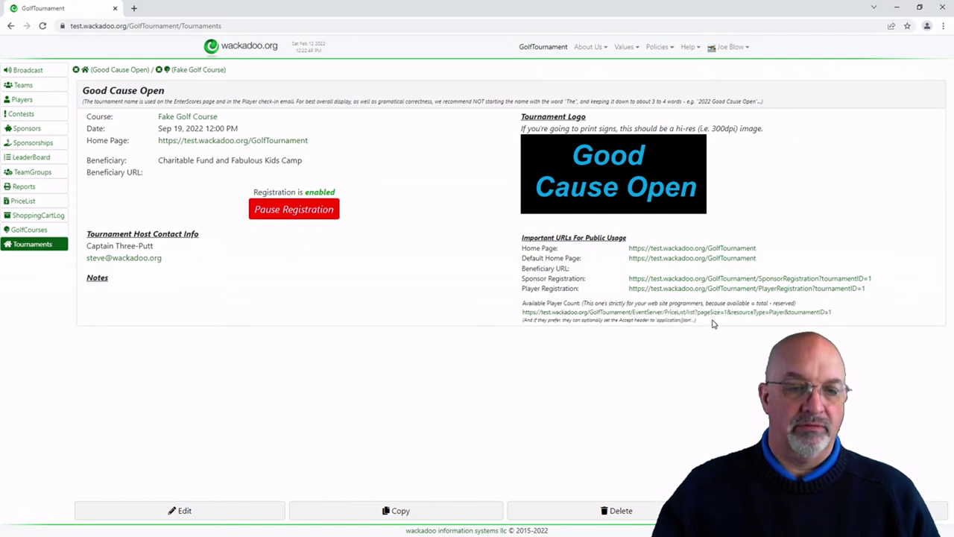
left_click_drag(571, 303, 635, 319)
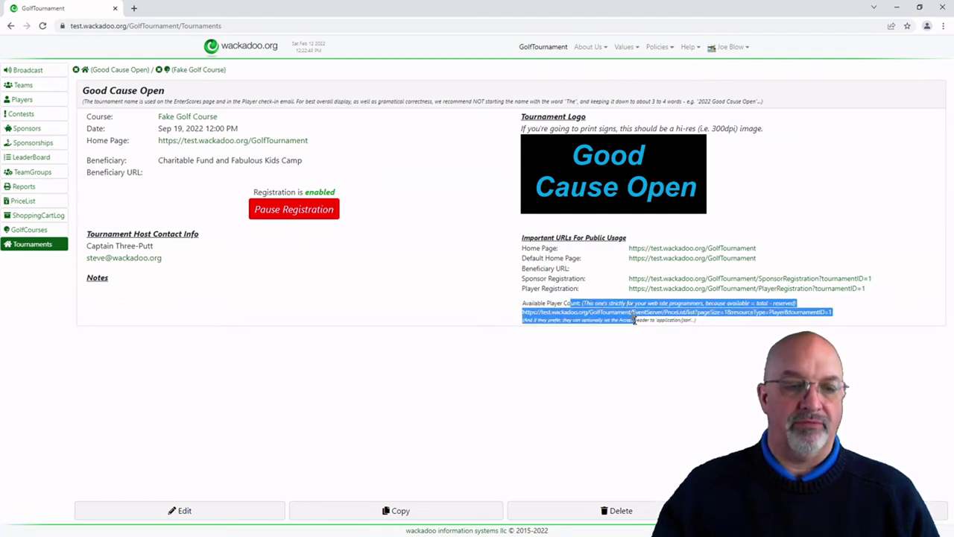
left_click(549, 303)
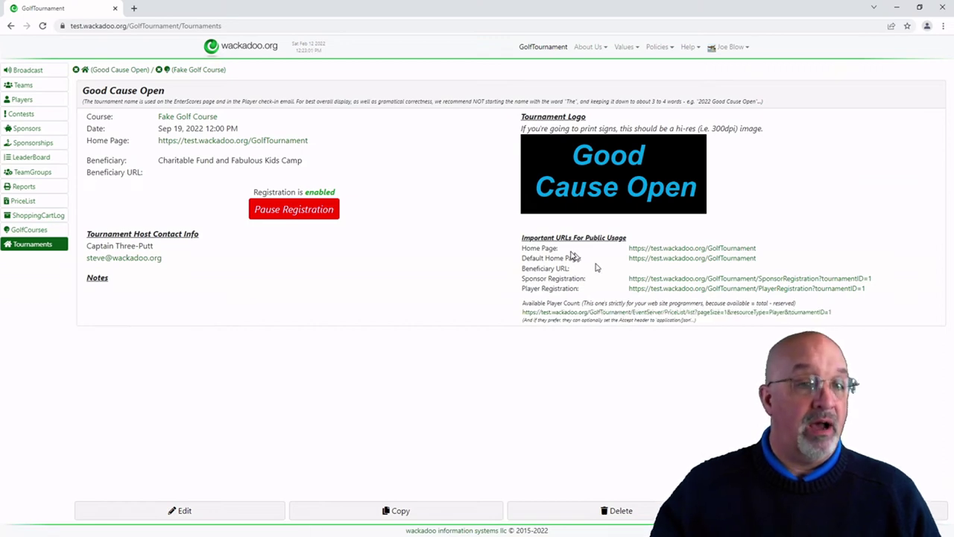
Step: Log out, open the public GolfTournament page in a new tab, and close the home tab
left_click(731, 47)
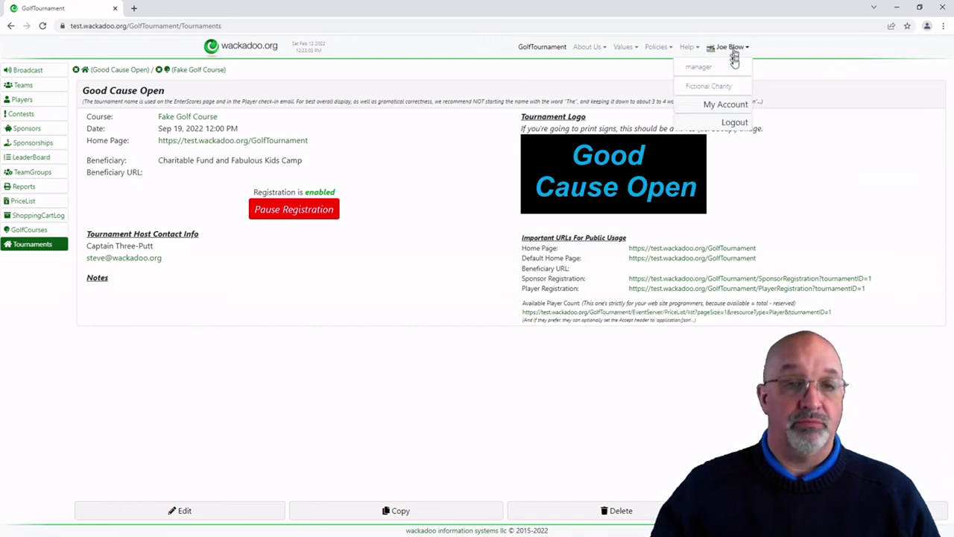
left_click(734, 122)
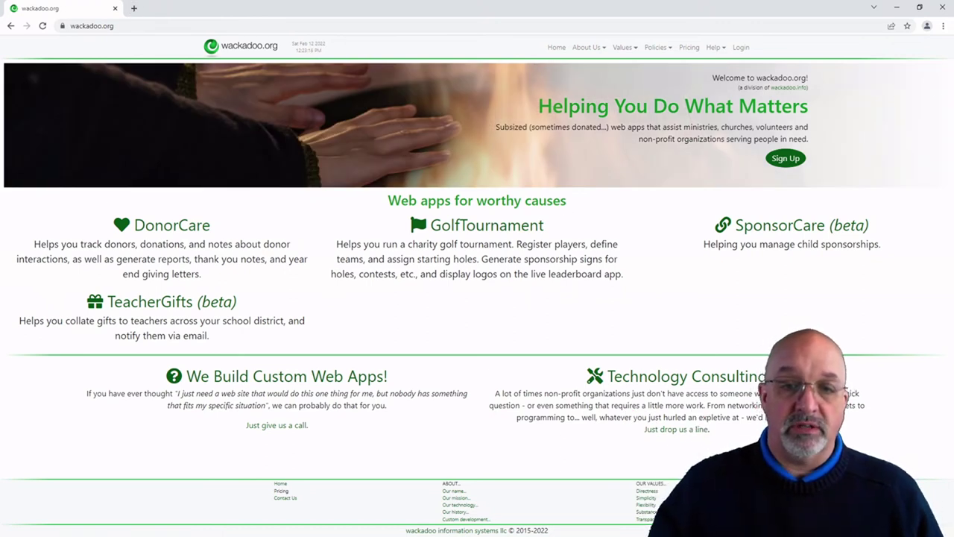
left_click(486, 225)
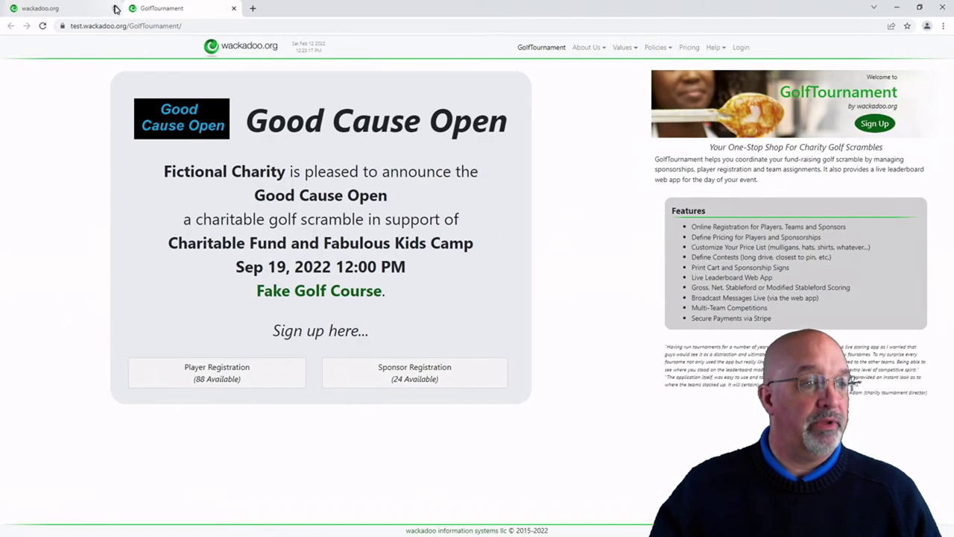
left_click(115, 8)
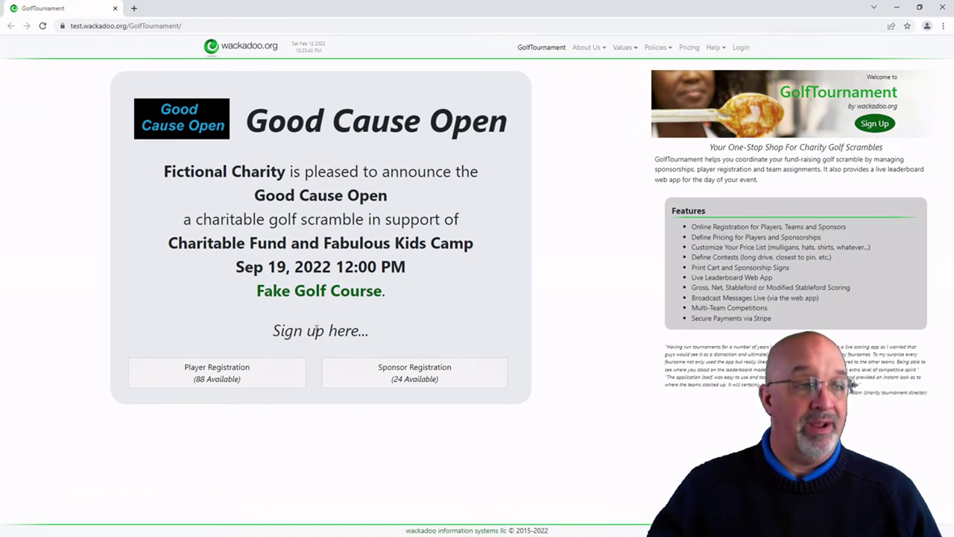
Step: Select the tournament page's web address and open a new blank tab to its right
left_click(82, 26)
left_click(82, 27)
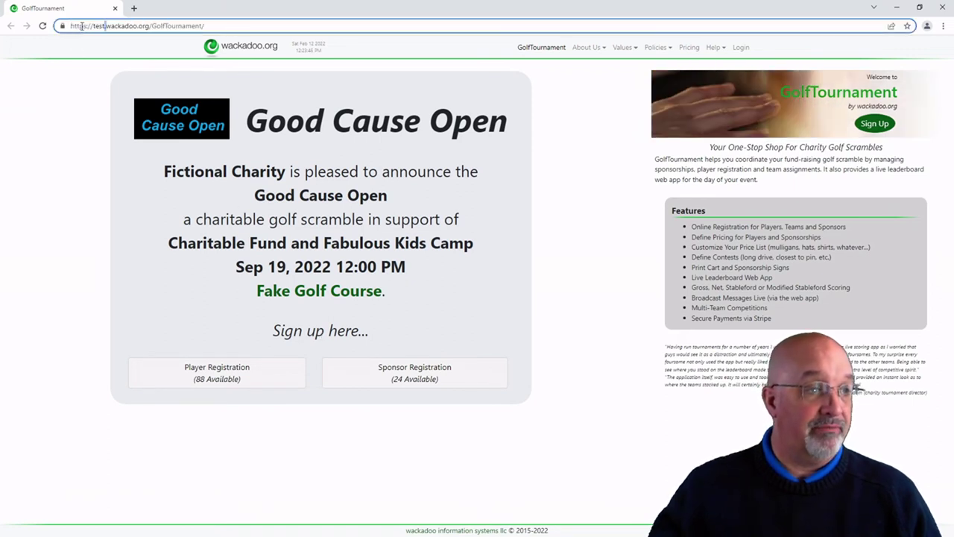
right_click(98, 10)
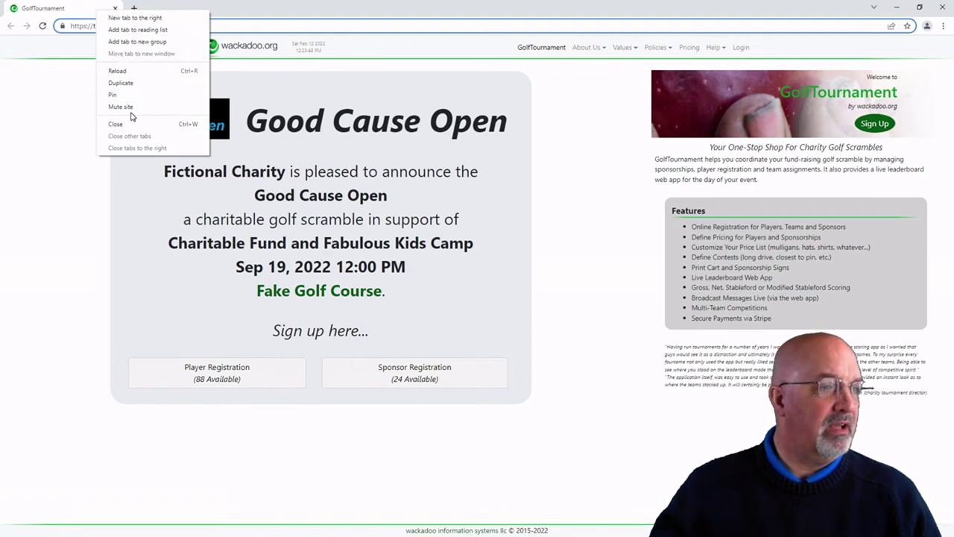
left_click(124, 17)
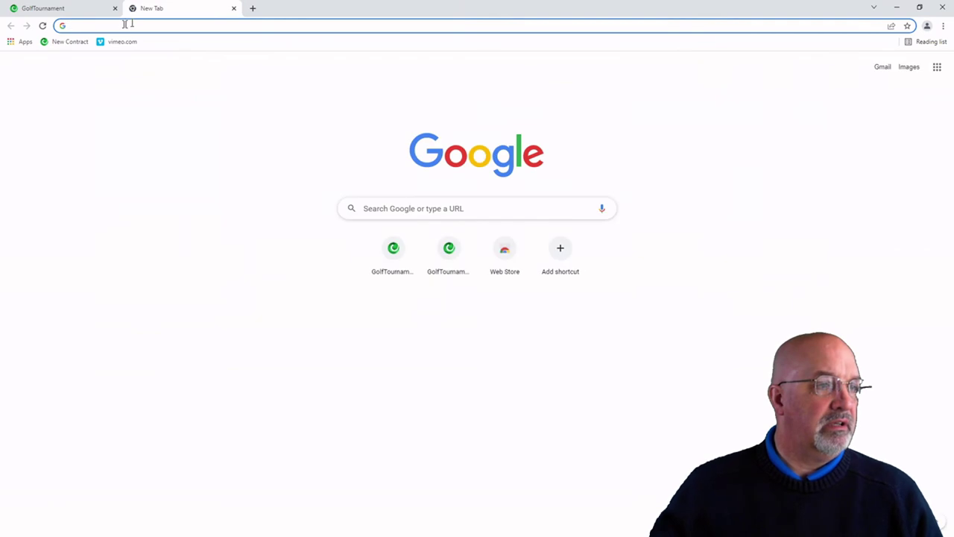
Step: Load the copied tournament address in the new tab with 'test' replaced by 'acme'
left_click(76, 15)
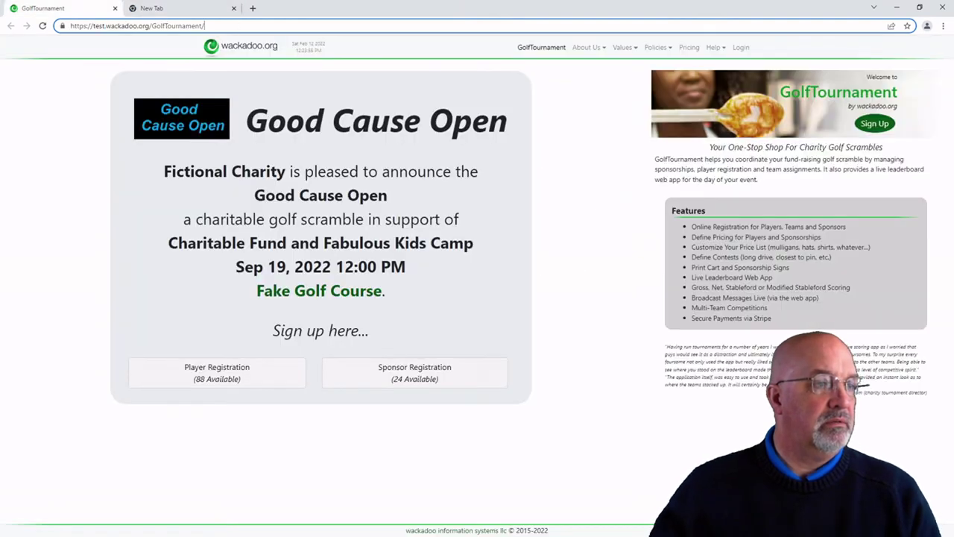
left_click(141, 25)
key("ctrl+c")
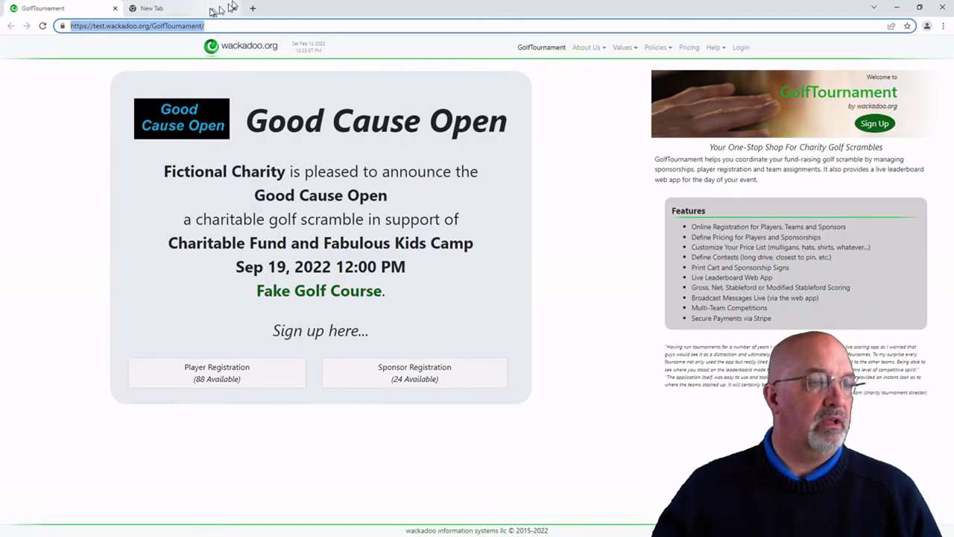
left_click(213, 11)
left_click(228, 26)
key("ctrl+v")
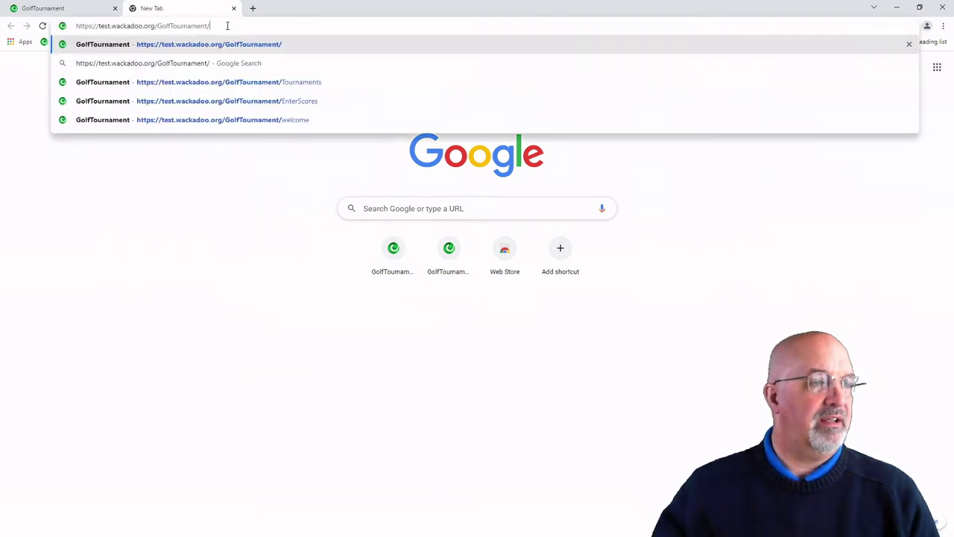
key("Return")
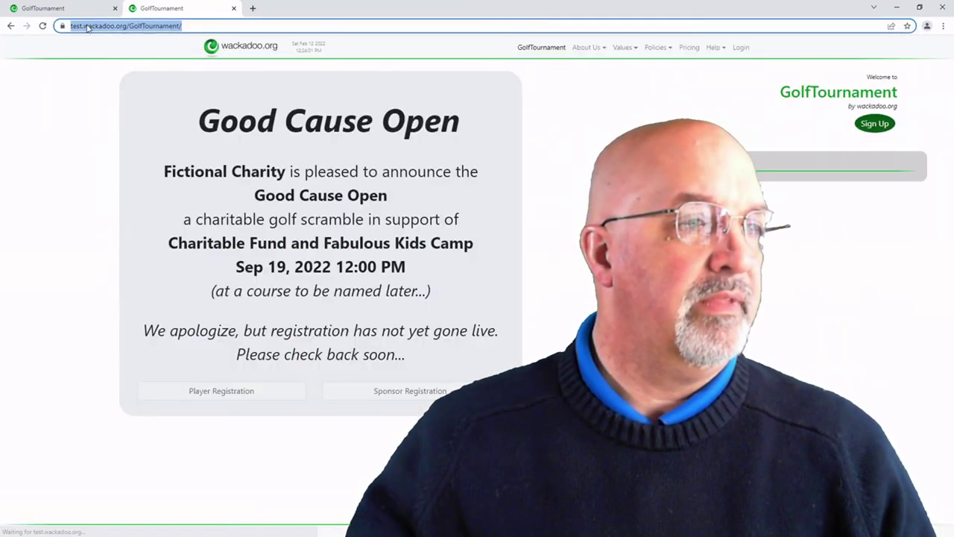
key("BackSpace")
key("BackSpace")
key("BackSpace")
key("BackSpace")
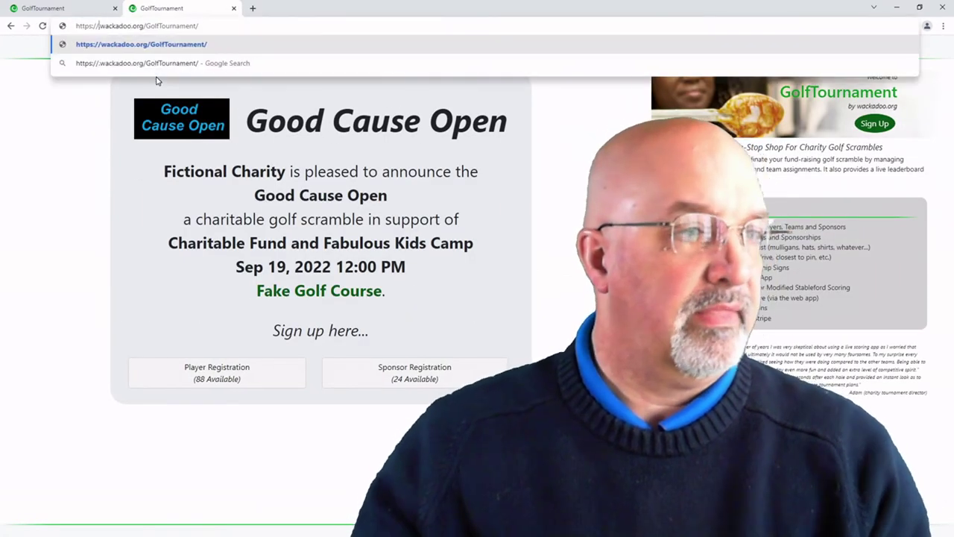
type("acme")
key("Return")
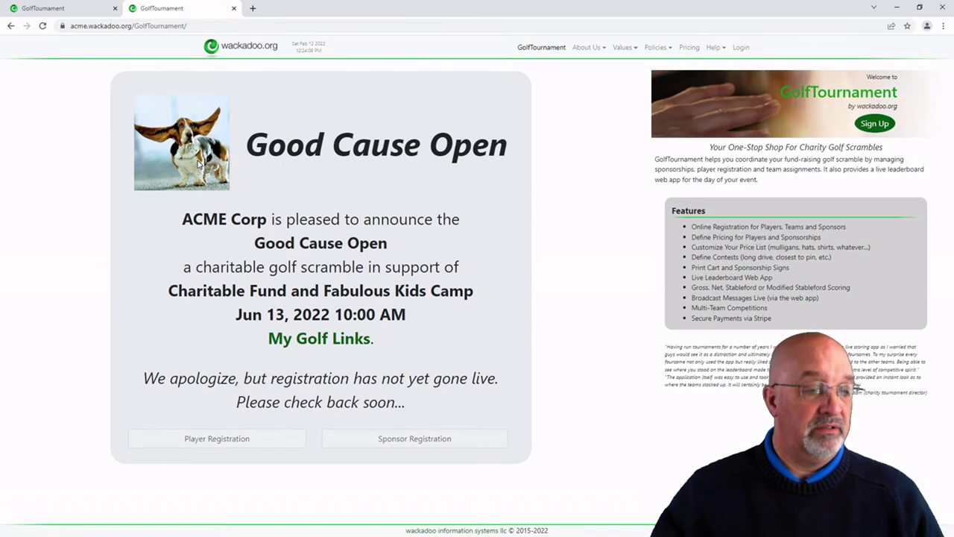
Step: Check ACME's registration-not-live message, then open Fictional Charity's sponsor registration form
left_click_drag(253, 380, 439, 407)
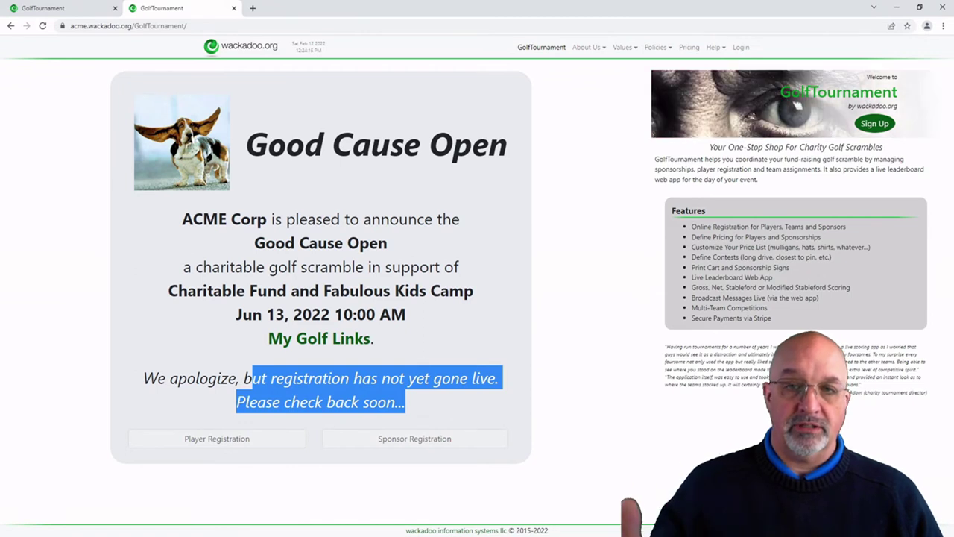
left_click(203, 352)
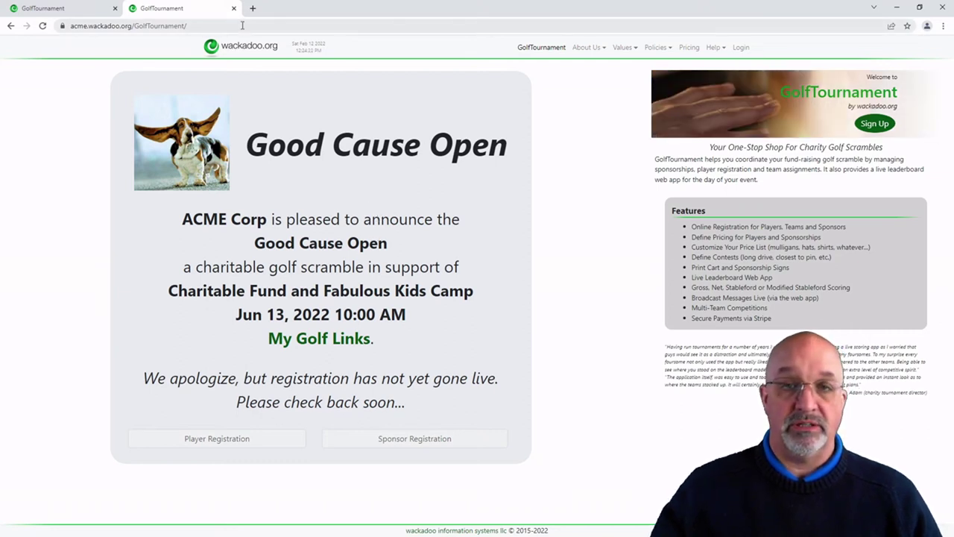
left_click(82, 9)
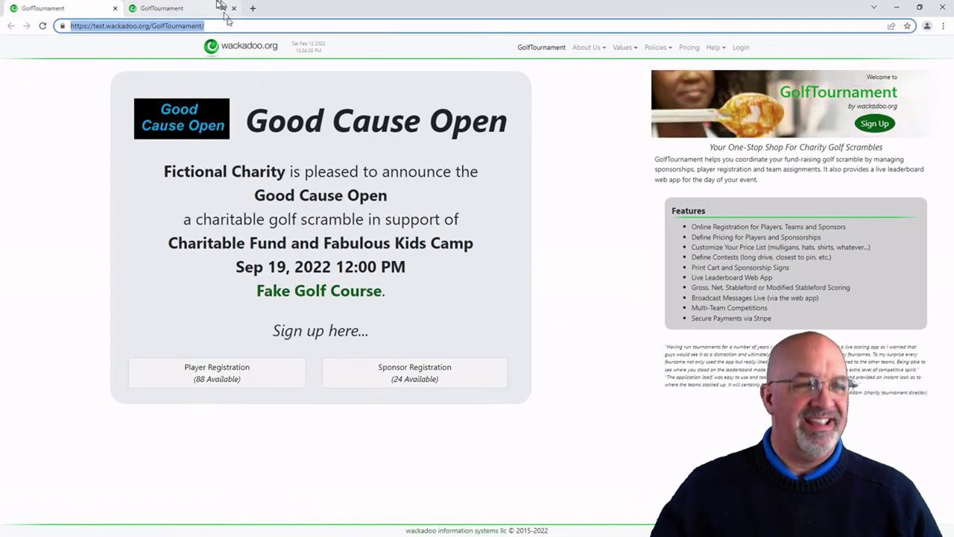
left_click(194, 10)
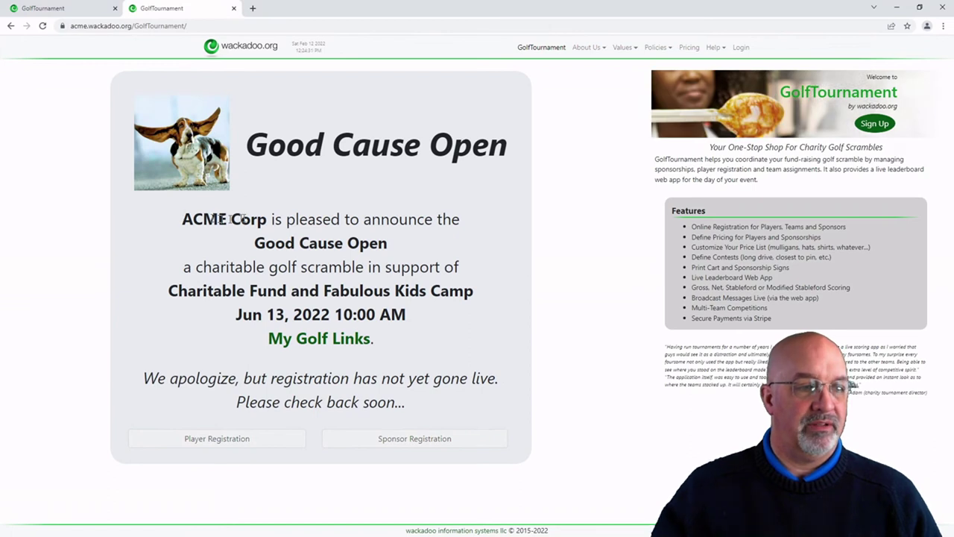
left_click(75, 10)
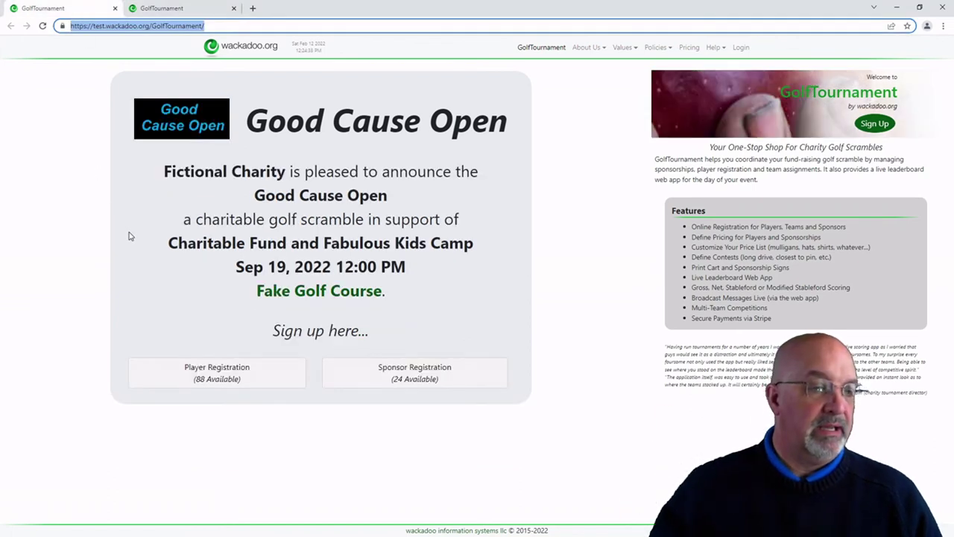
left_click(422, 377)
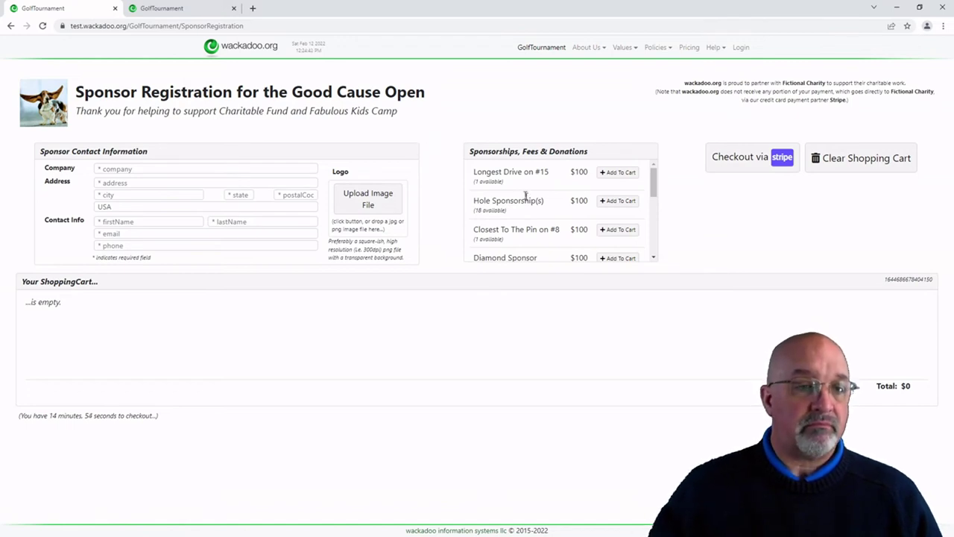
Step: Autofill the sponsor's contact and address details from the saved Chrome entry
left_click_drag(657, 181, 657, 155)
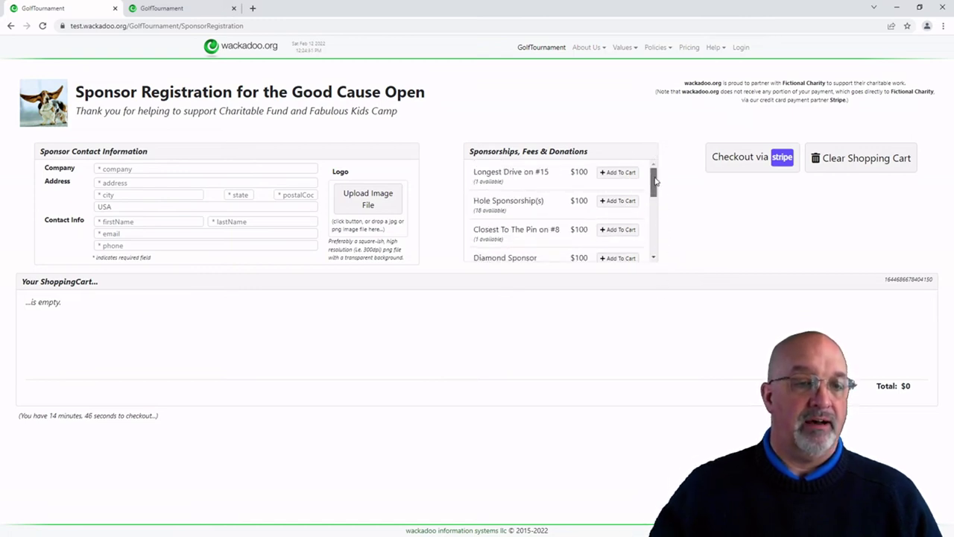
left_click_drag(656, 181, 661, 261)
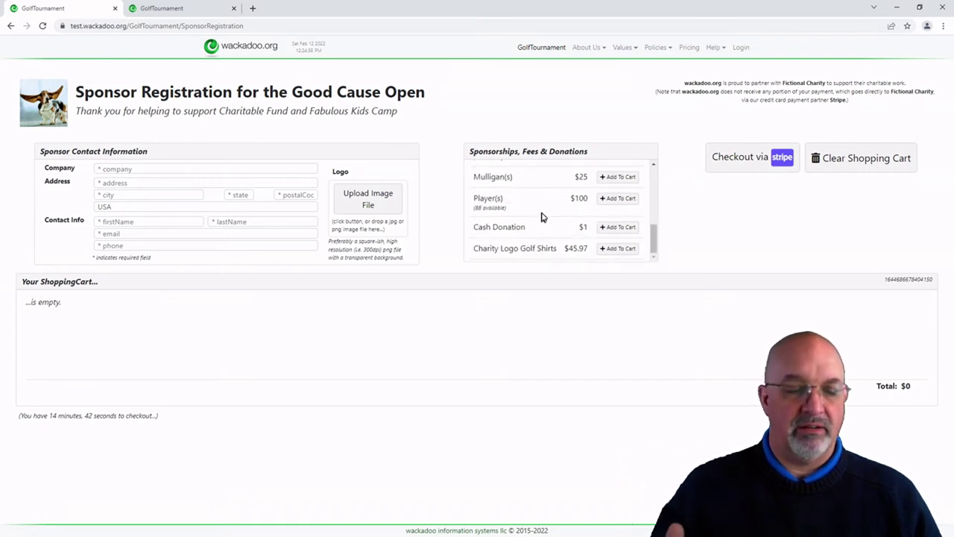
left_click_drag(654, 249, 661, 149)
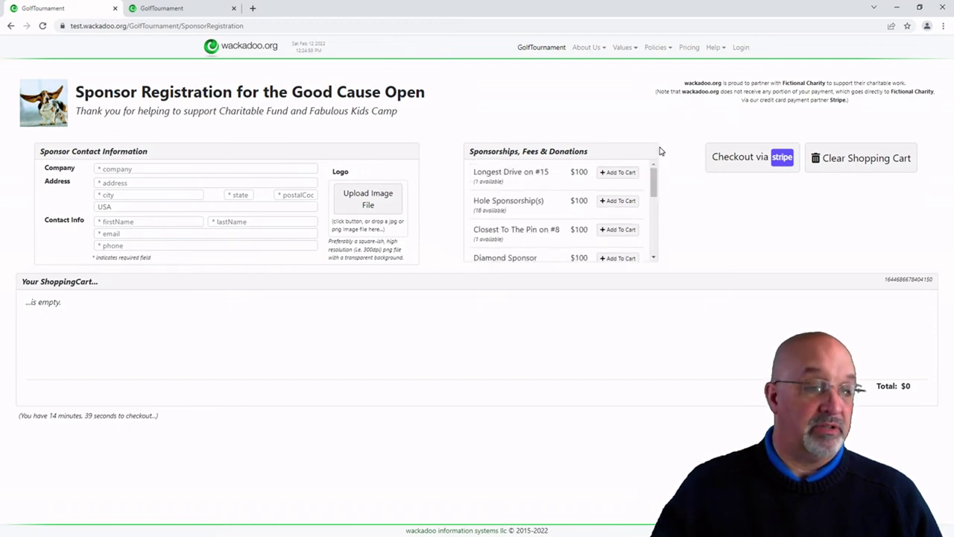
left_click(110, 221)
left_click(119, 239)
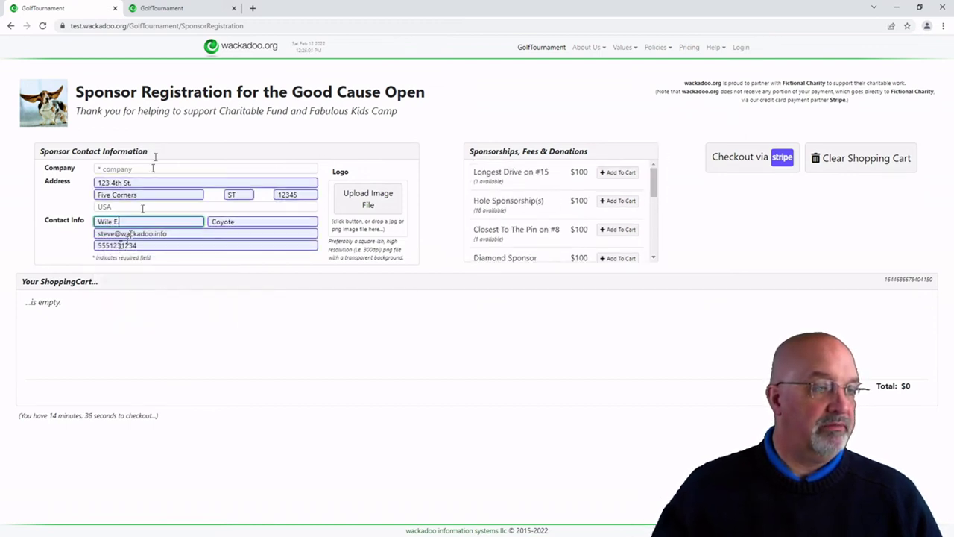
Step: Enter ACME Corp as the company and attach the ACME Corporation logo image
left_click(152, 165)
type("ACME Corp")
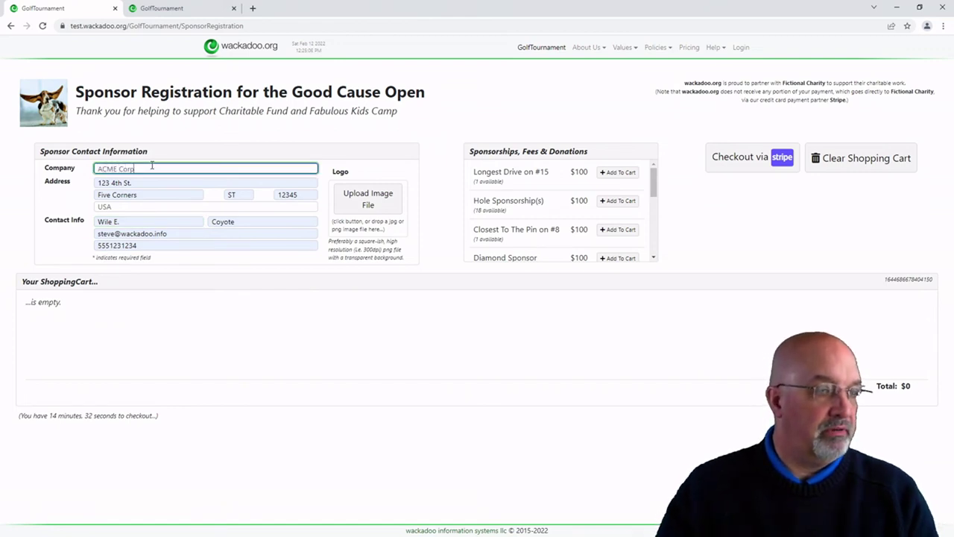
left_click(314, 130)
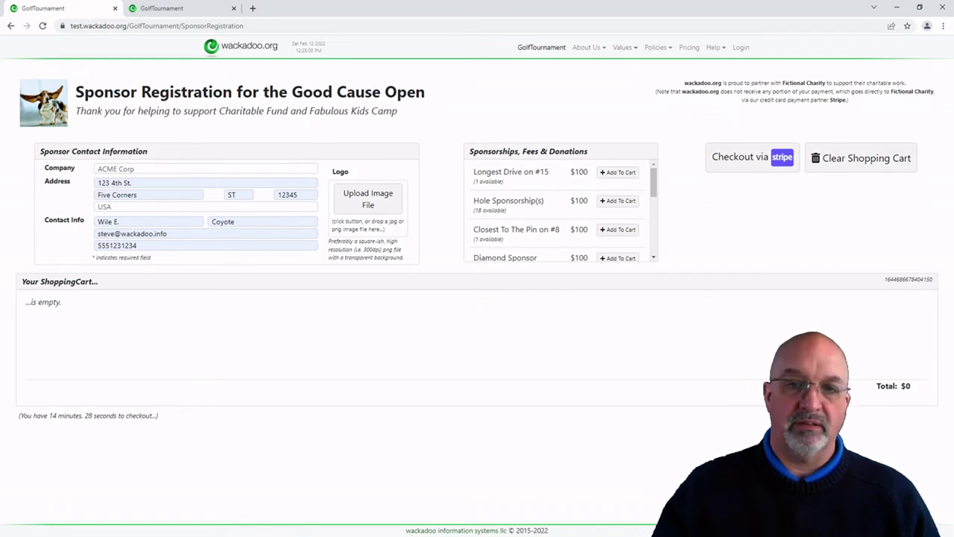
left_click_drag(856, 388, 373, 209)
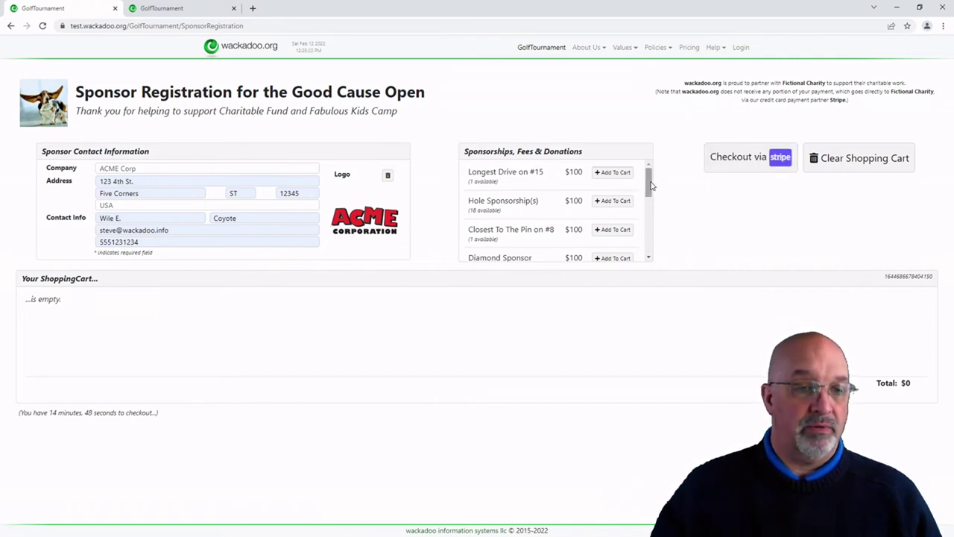
Step: Add Longest Drive on #15, a Hole Sponsorship and Gold Sponsor to the cart
left_click(613, 172)
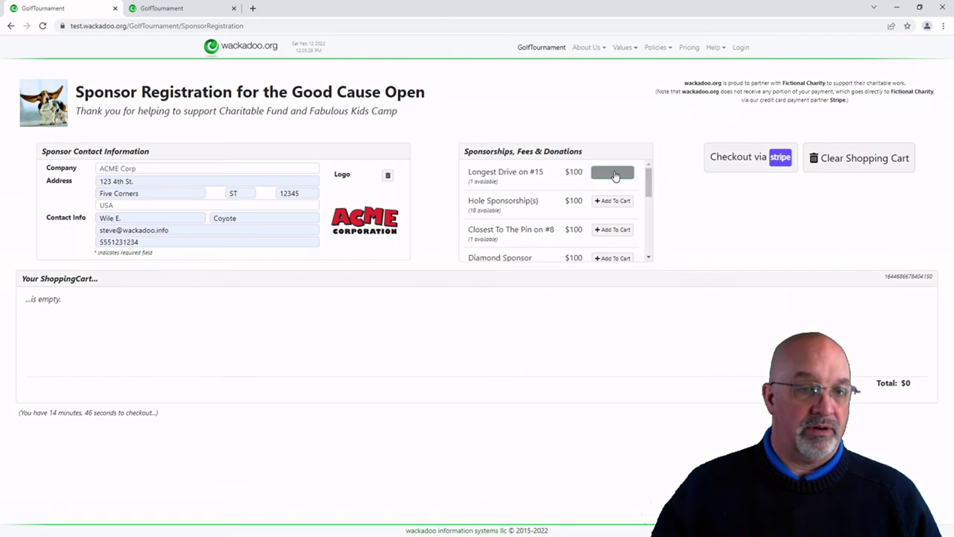
left_click(609, 204)
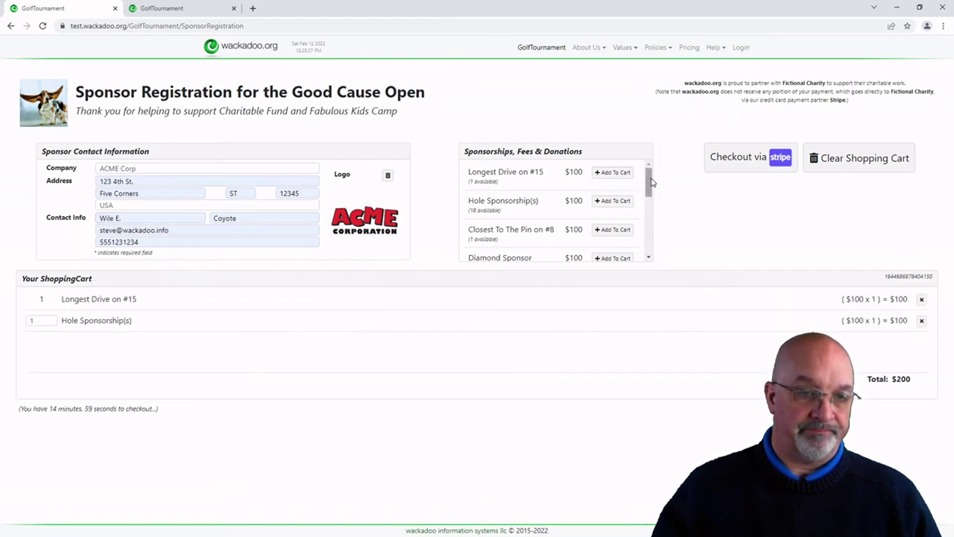
scroll(650, 187, "down", 1)
scroll(656, 196, "down", 1)
scroll(662, 203, "down", 1)
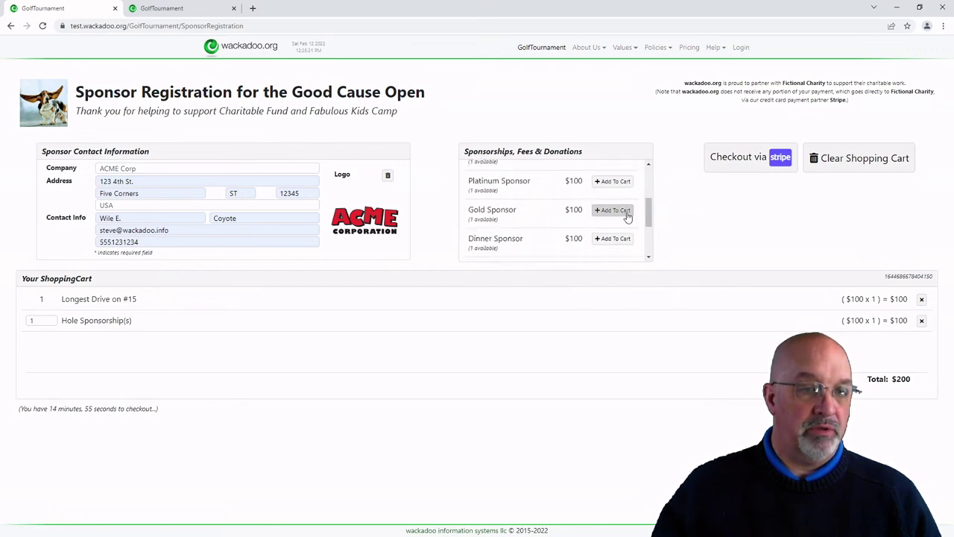
left_click(616, 210)
Step: Raise the Hole Sponsorship quantity to 6, bringing the cart total to $800
left_click_drag(649, 221, 654, 248)
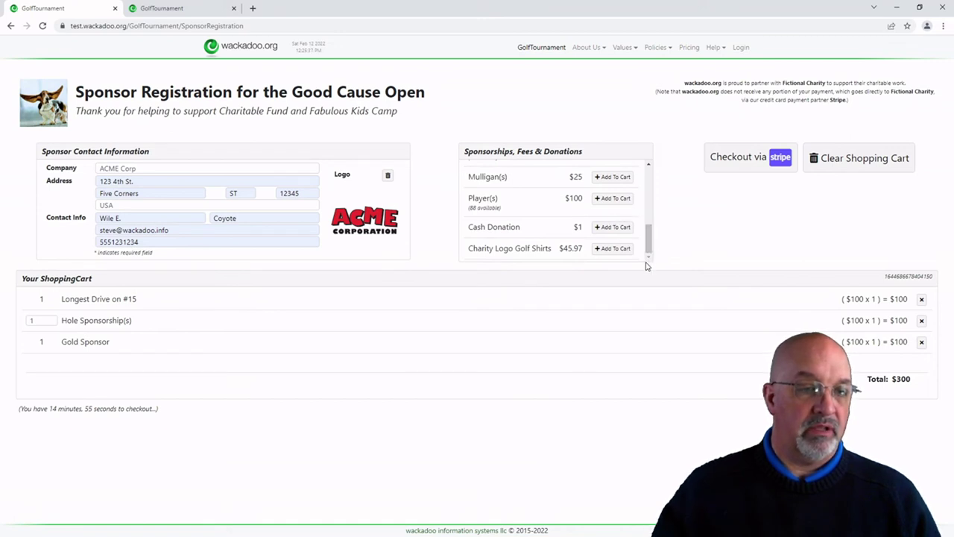
left_click_drag(650, 248, 649, 179)
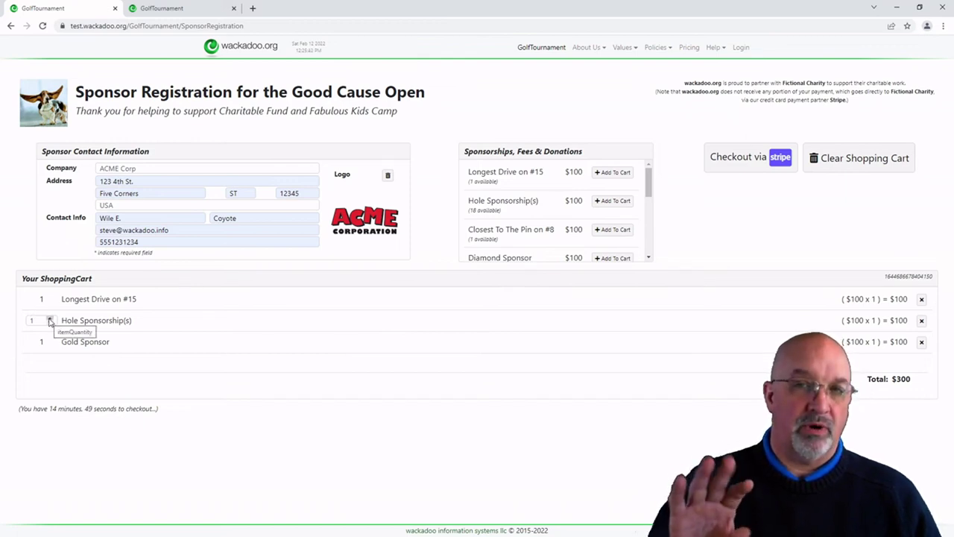
left_click(50, 319)
left_click(50, 319)
left_click(50, 319)
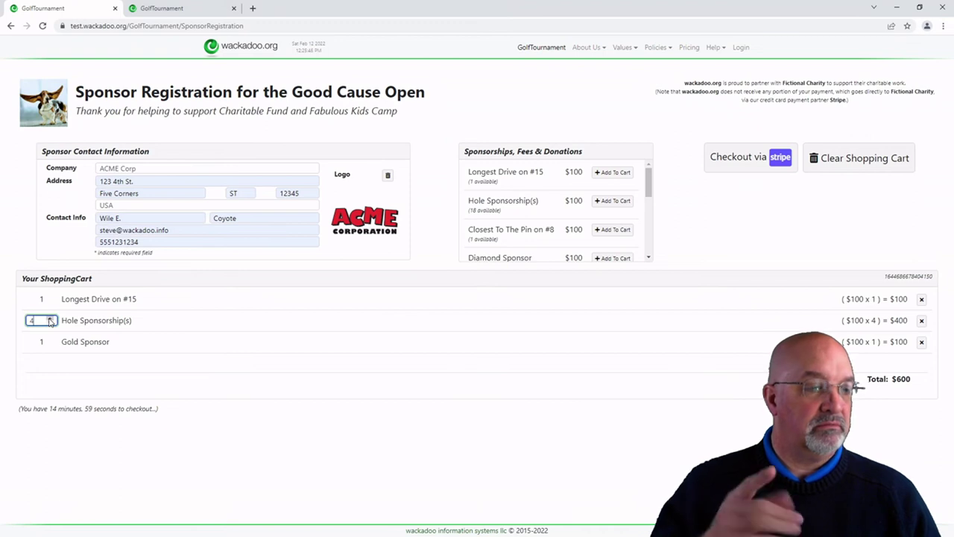
left_click(50, 318)
left_click(50, 318)
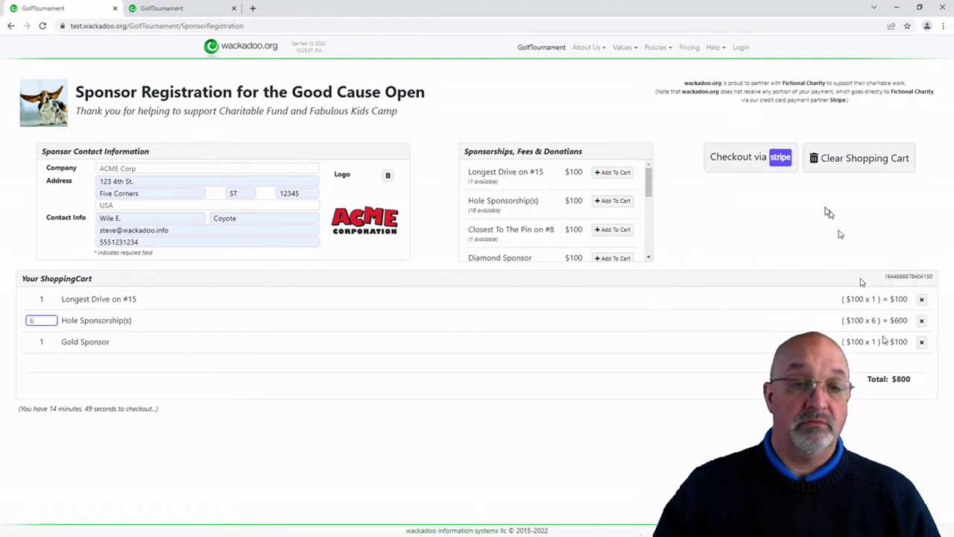
left_click(741, 160)
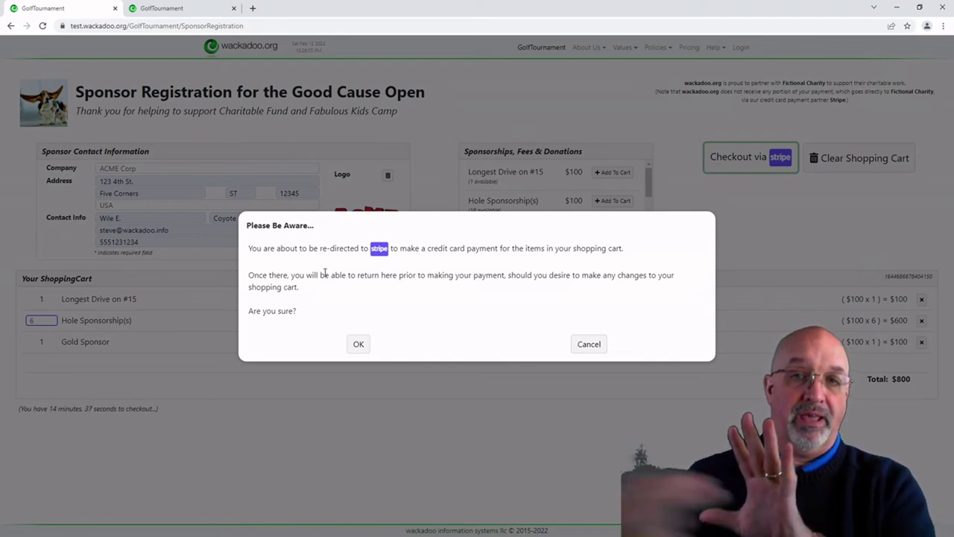
left_click(357, 347)
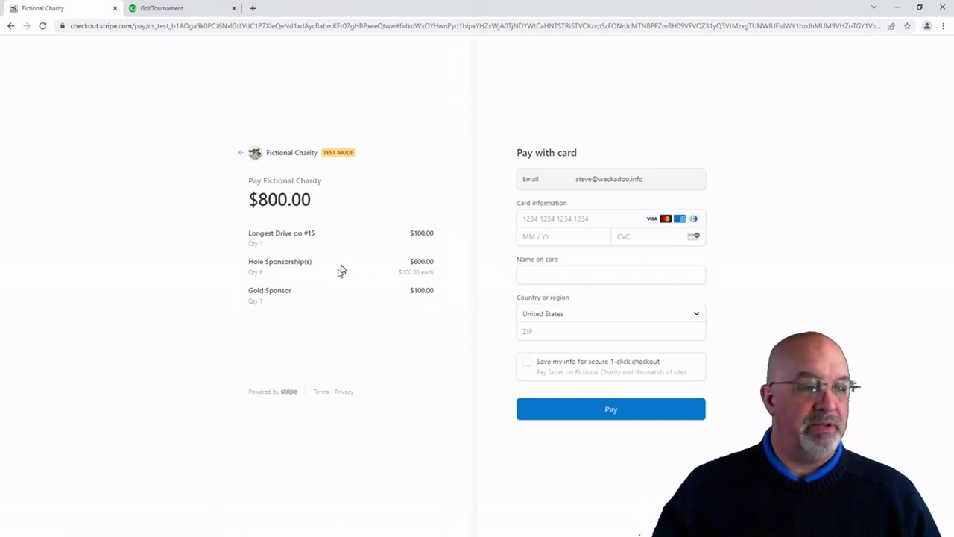
left_click(241, 154)
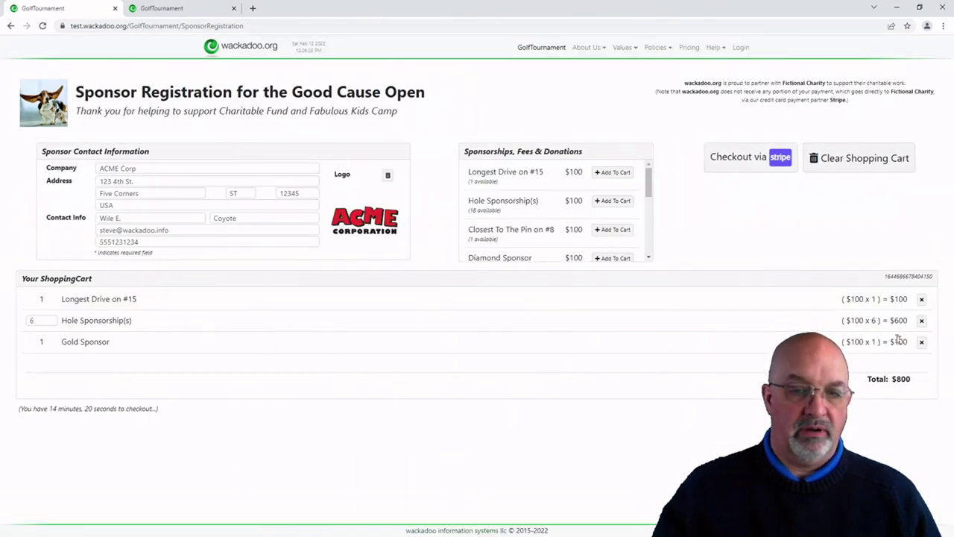
Step: Replace Gold Sponsor with Diamond Sponsor and check out the $800 cart via Stripe
left_click(921, 343)
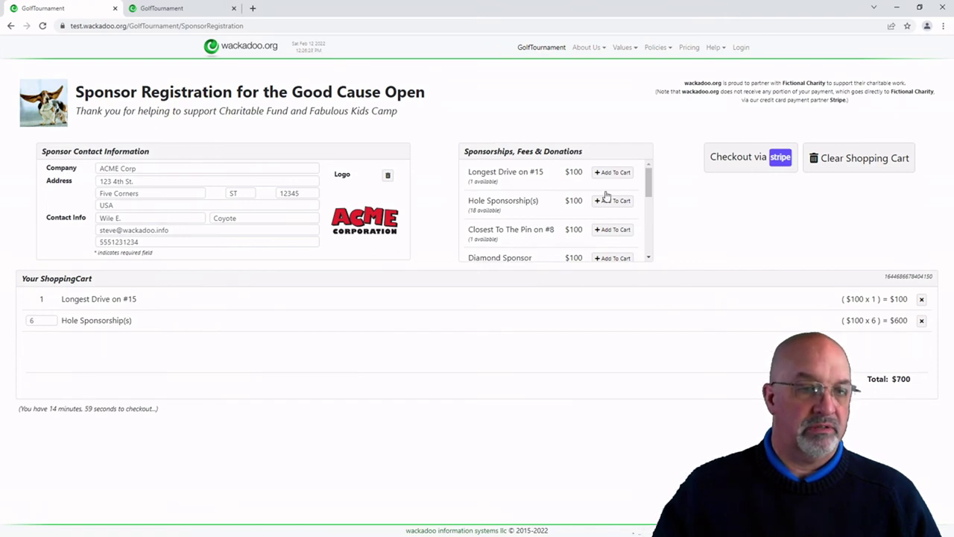
left_click(616, 259)
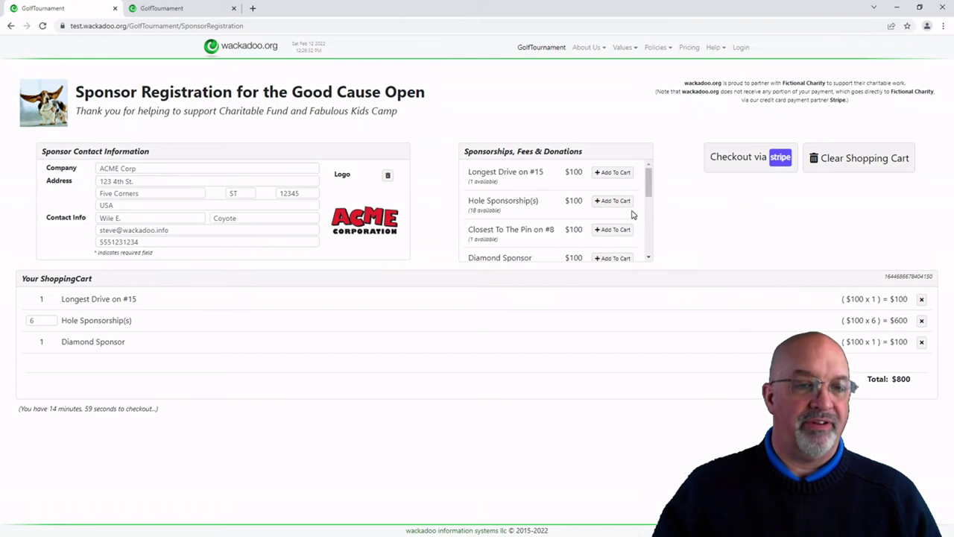
mouse_move(651, 181)
left_mouse_down()
mouse_move(654, 216)
mouse_move(656, 198)
left_mouse_up()
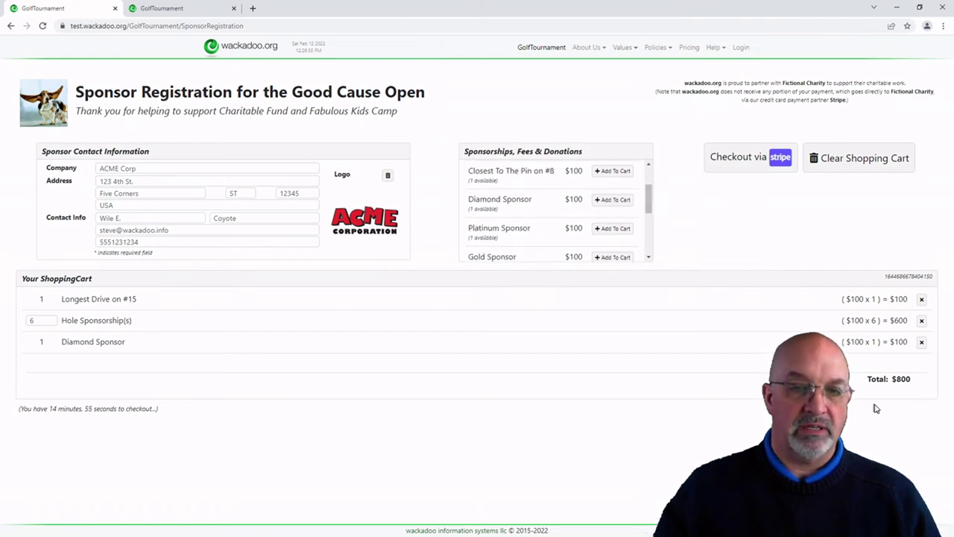
left_click(745, 164)
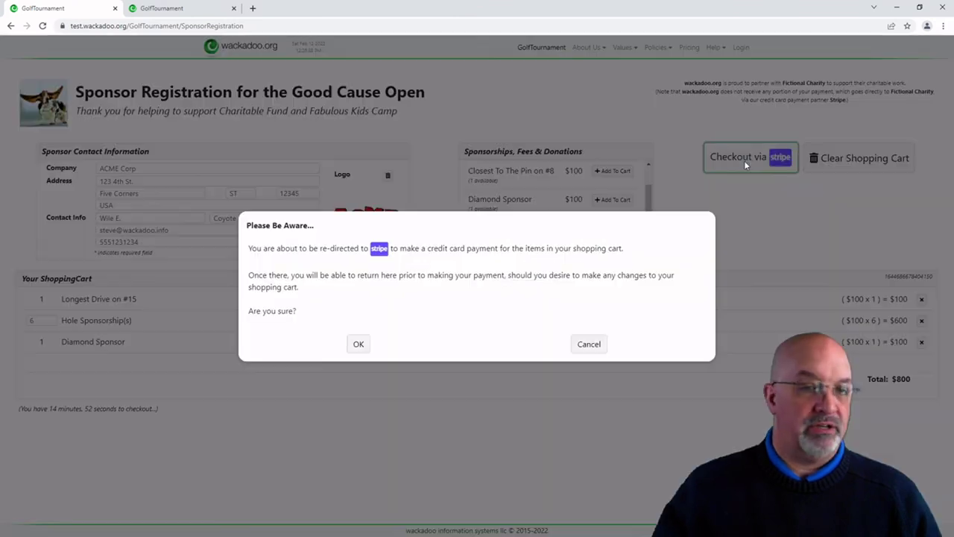
left_click(358, 346)
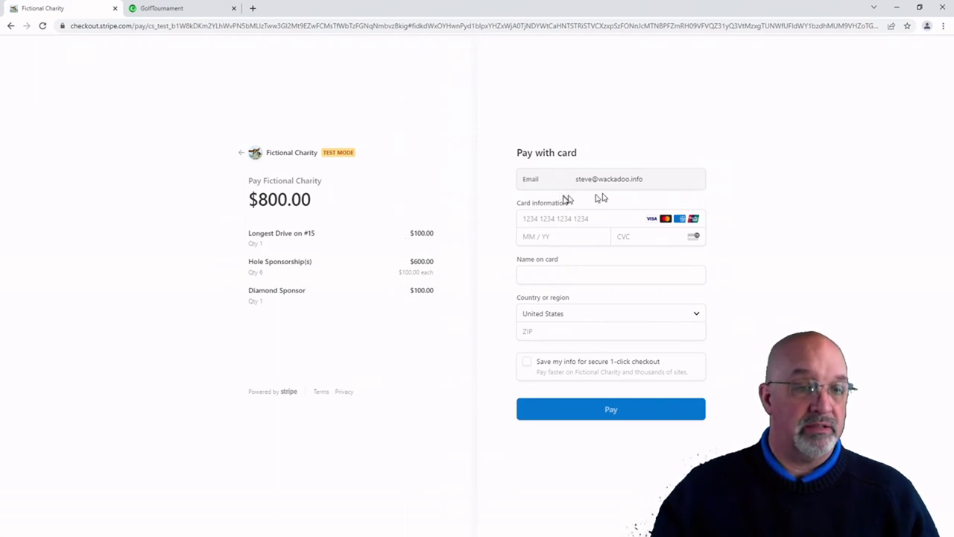
Step: Pay the $800 in Stripe Checkout with test card details, cardholder name and billing ZIP
left_click(527, 220)
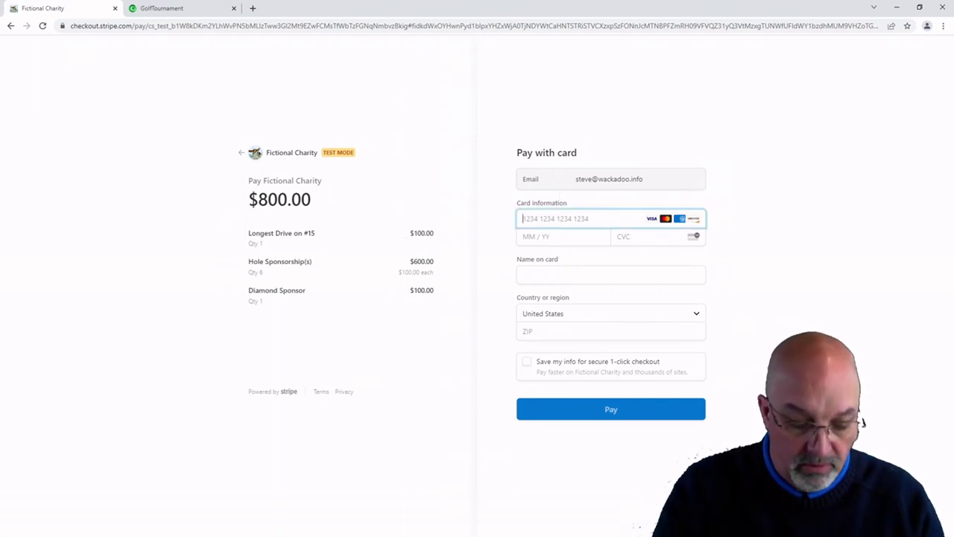
type("4242 4242 4242 4242")
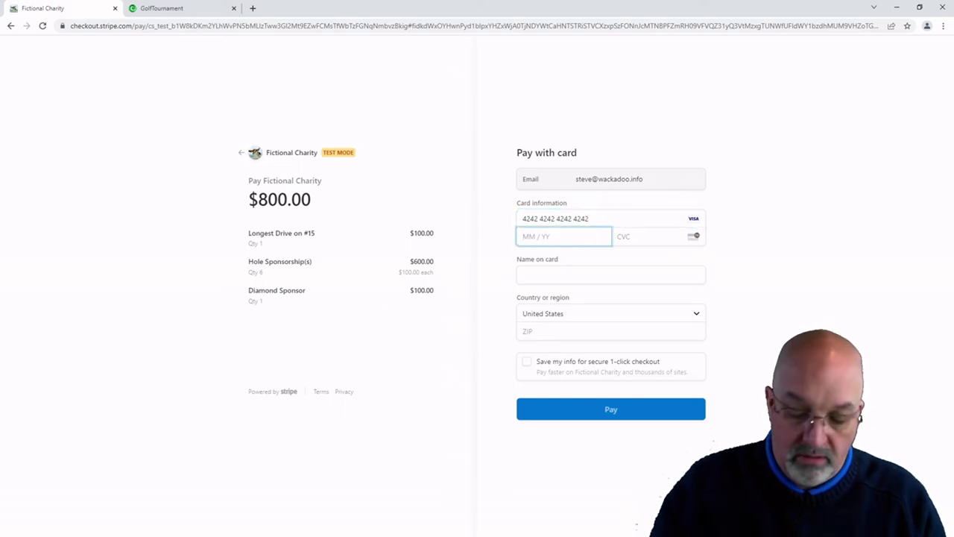
type("0123")
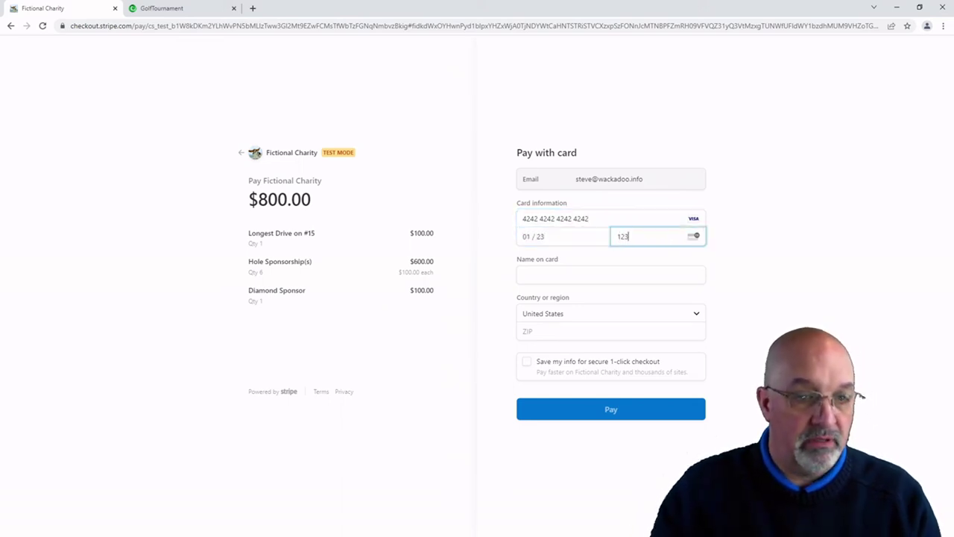
type("Wile E. Coyote")
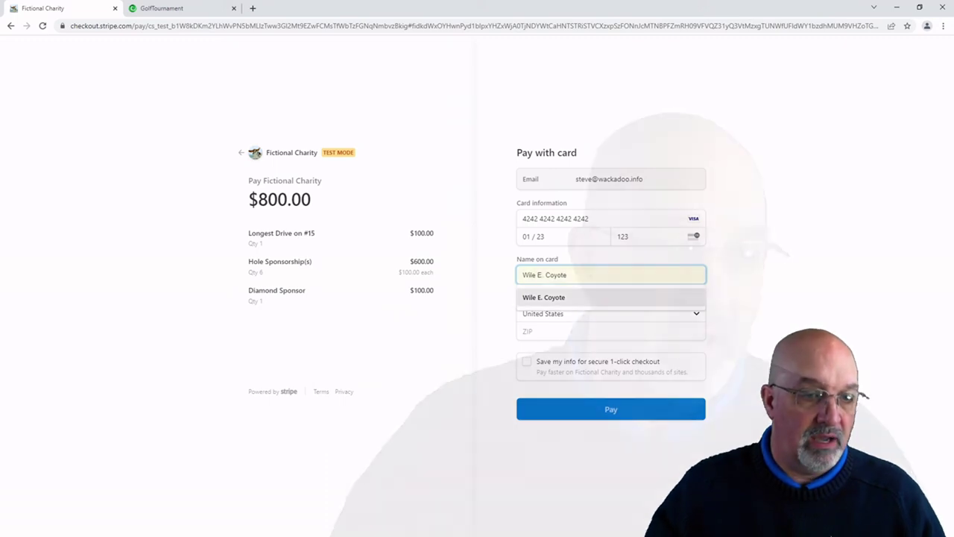
left_click(544, 297)
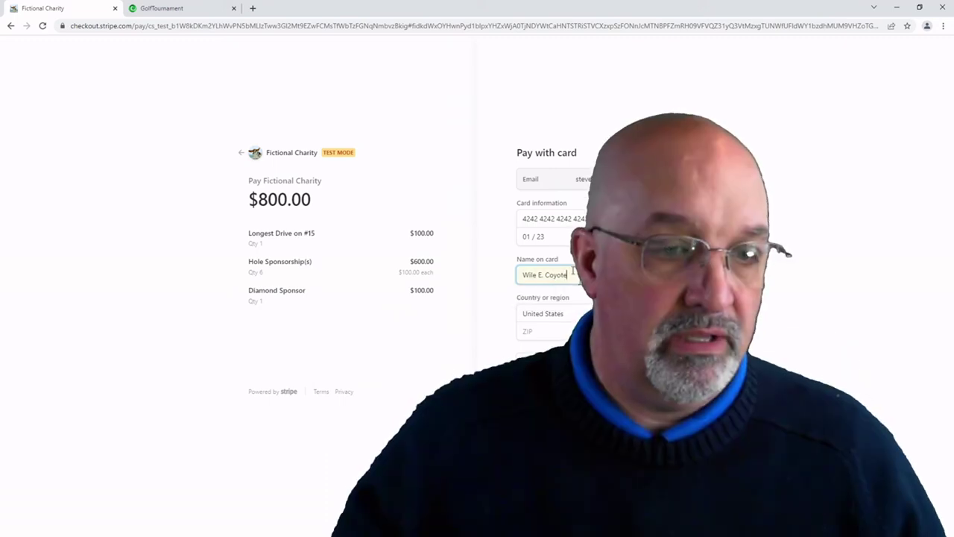
left_click(562, 330)
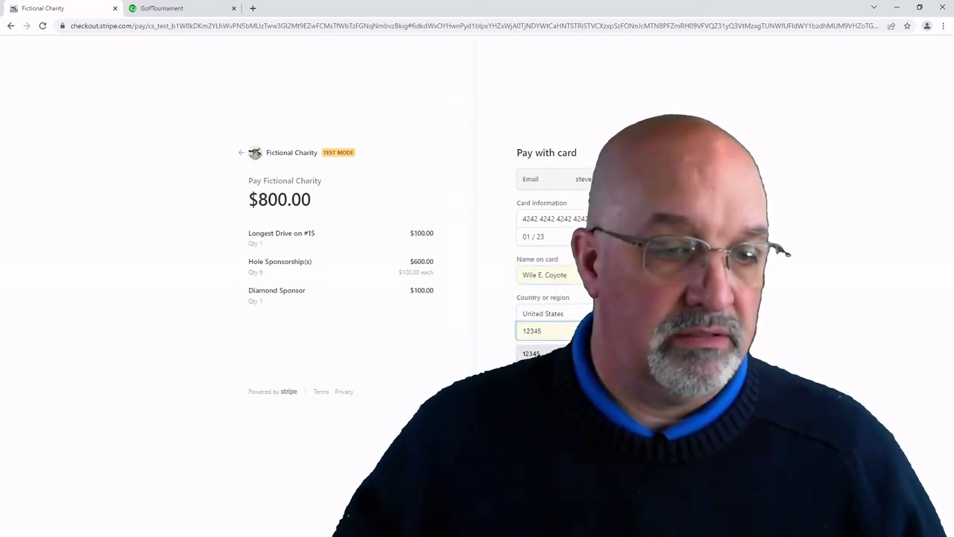
left_click(539, 331)
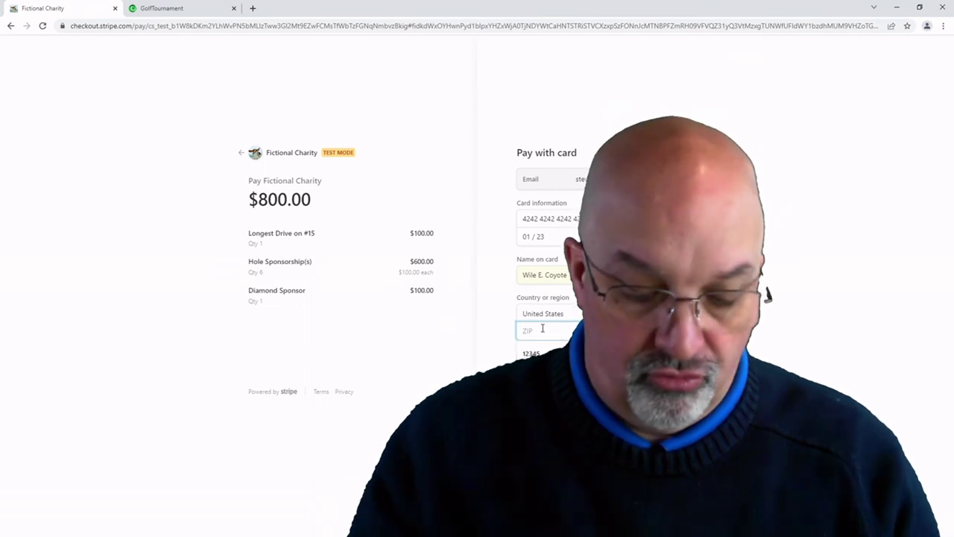
type("55424")
key("Escape")
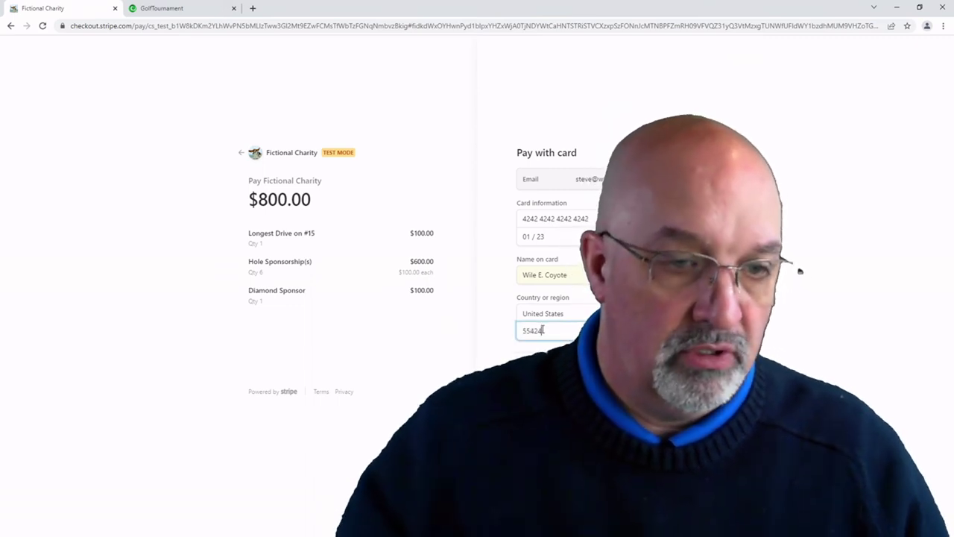
key("Return")
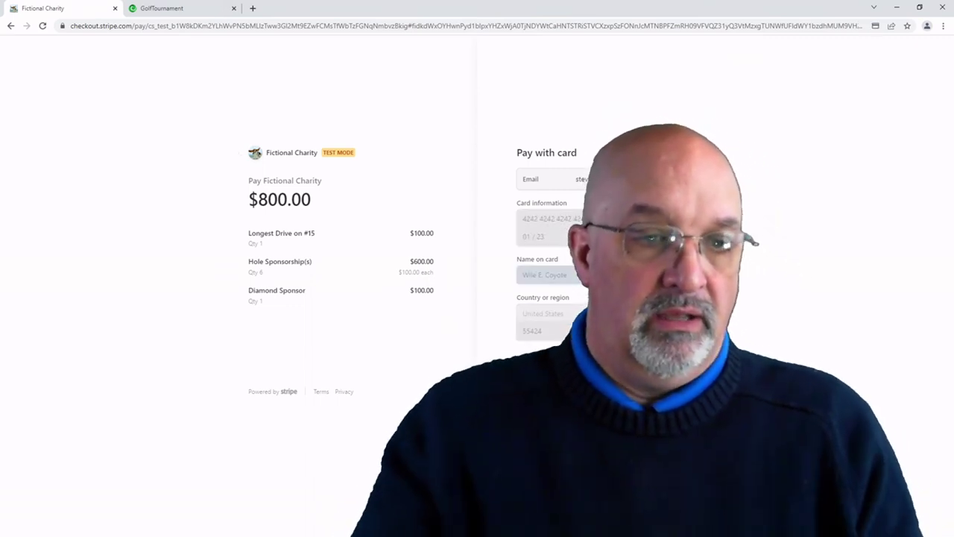
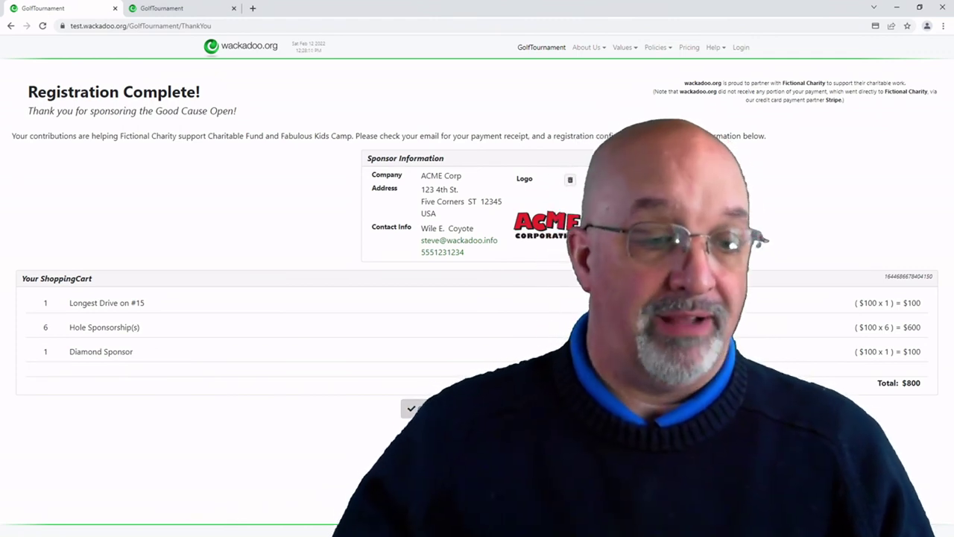
Step: Follow the GolfTournament link from Registration Complete back to the Good Cause Open home page
left_click(411, 408)
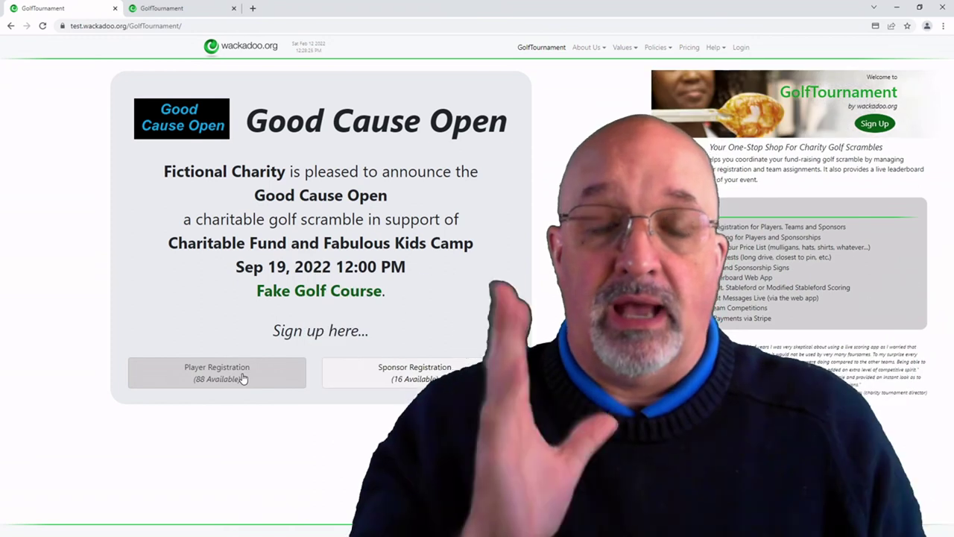
Step: Open the Good Cause Open Player Registration form, reopening it after a false start
left_click(242, 377)
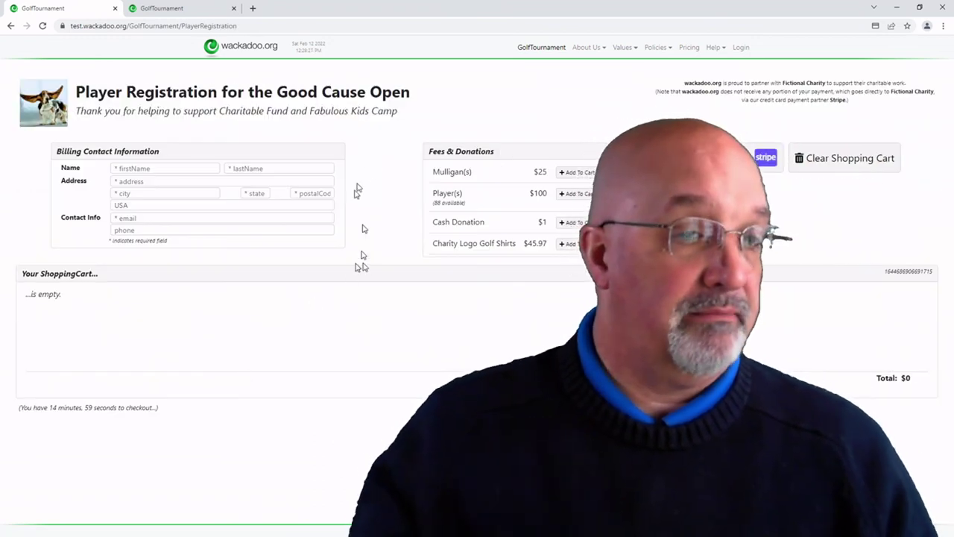
left_click(196, 168)
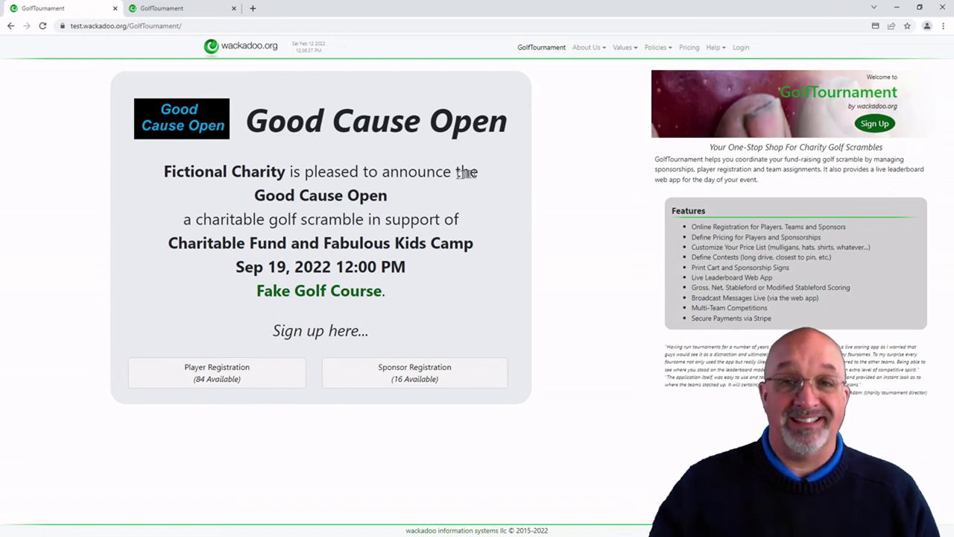
left_click(255, 384)
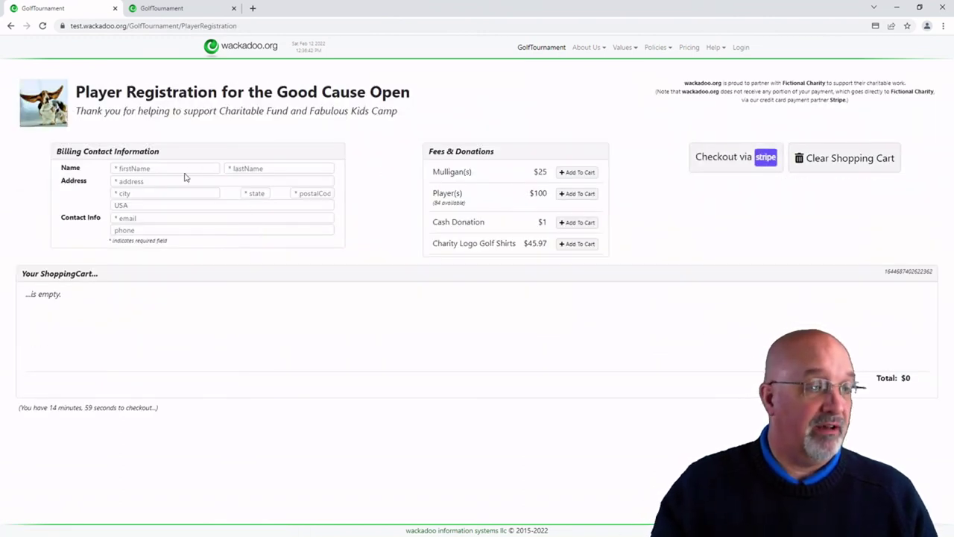
Step: Autofill the billing name and e-mail from saved entries, then add a Player and a Mulligan to the cart
left_click(188, 170)
left_click(172, 227)
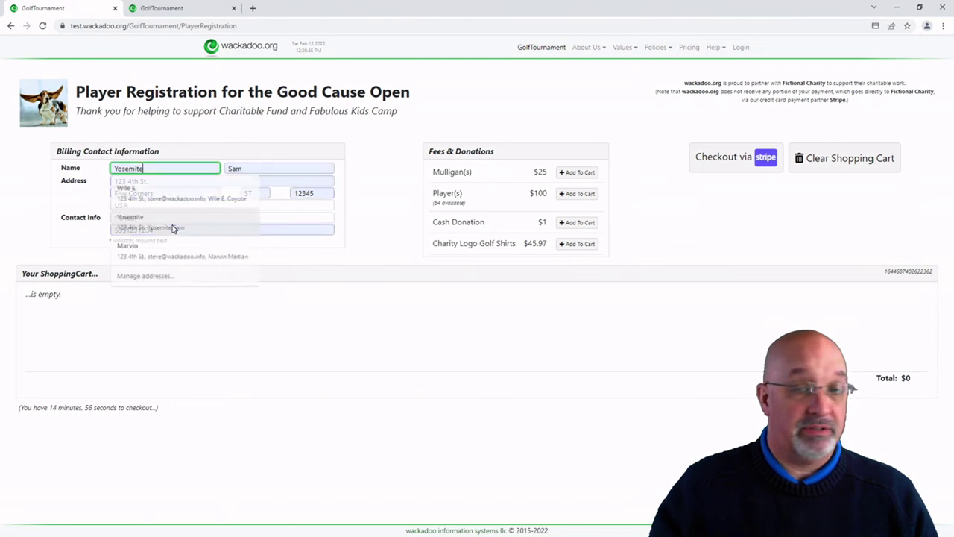
left_click(158, 216)
left_click(160, 240)
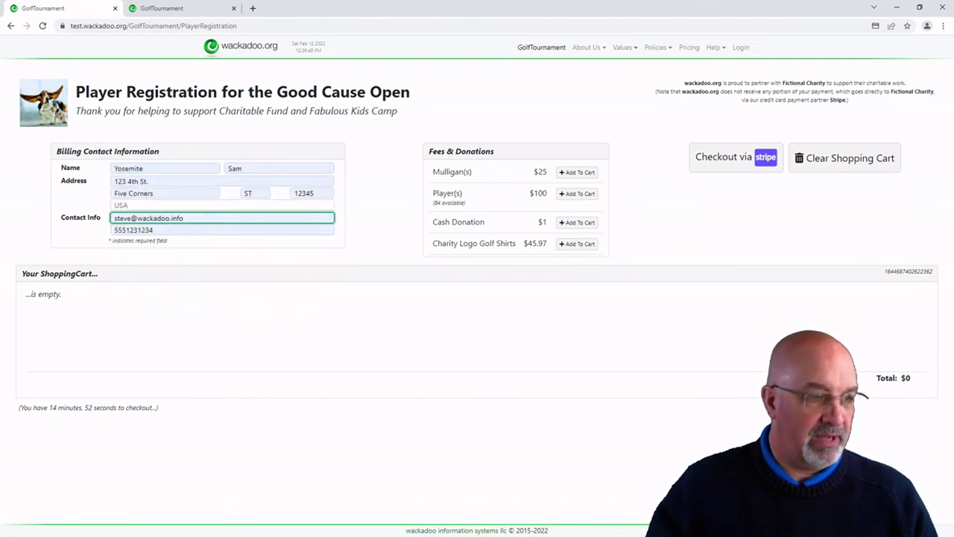
left_click(575, 199)
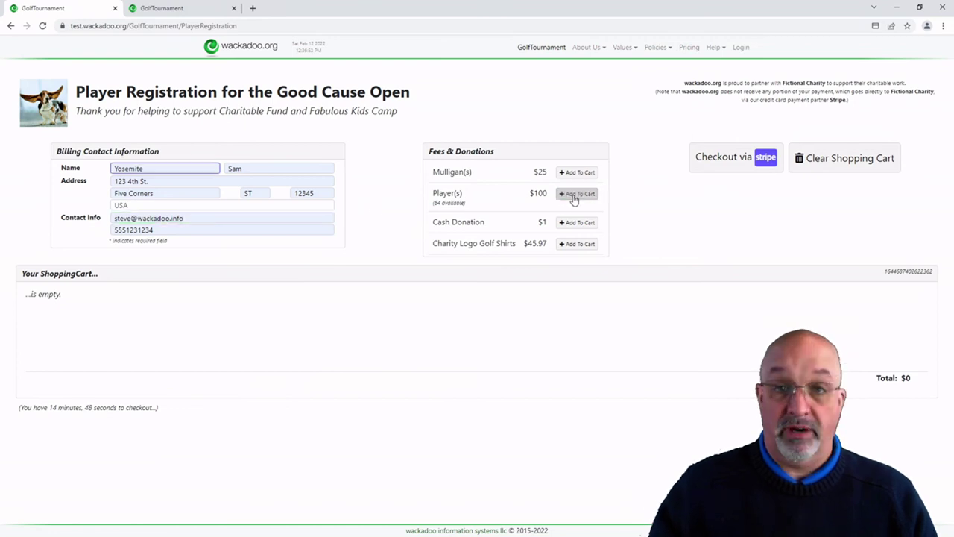
left_click(580, 174)
Step: Add a Charity Logo Golf Shirt, set Players, Mulligans and Shirts to 4 each, and delete the duplicate Player row
left_click(586, 245)
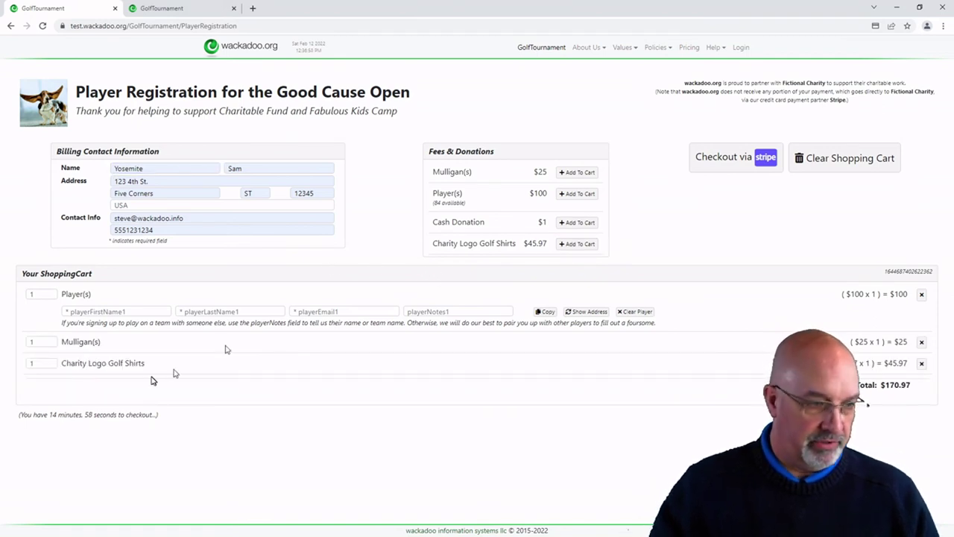
left_click(49, 361)
left_click(49, 361)
left_click(48, 361)
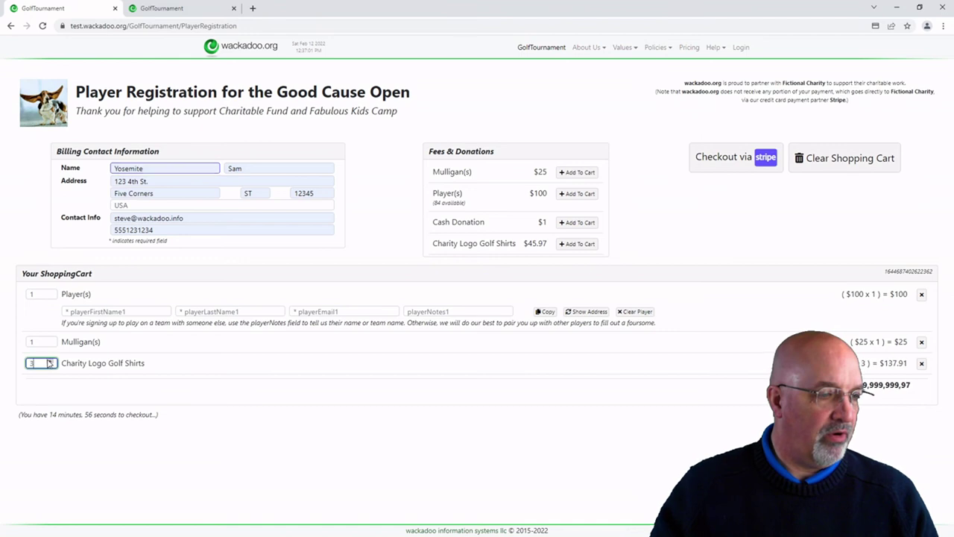
left_click(50, 340)
left_click(50, 339)
left_click(50, 340)
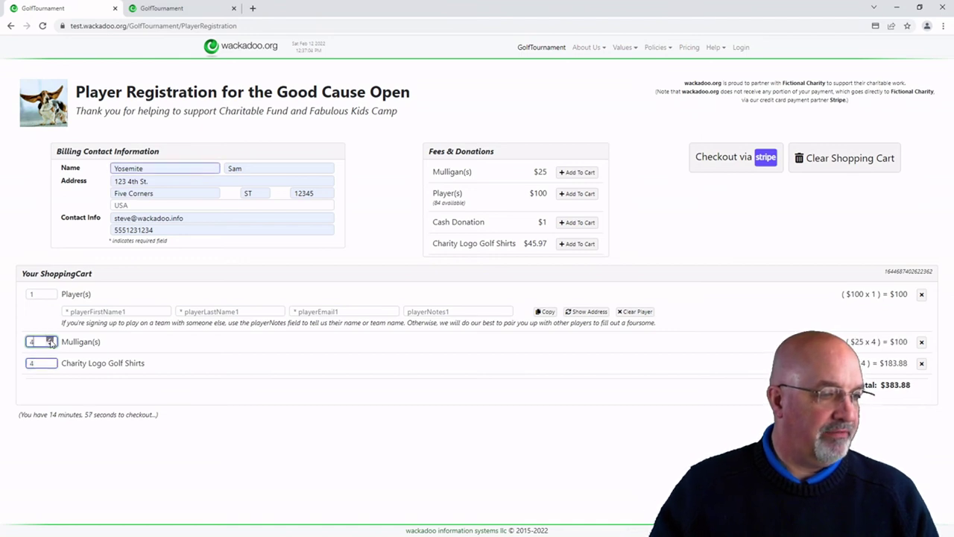
left_click(50, 291)
left_click(50, 291)
left_click(50, 292)
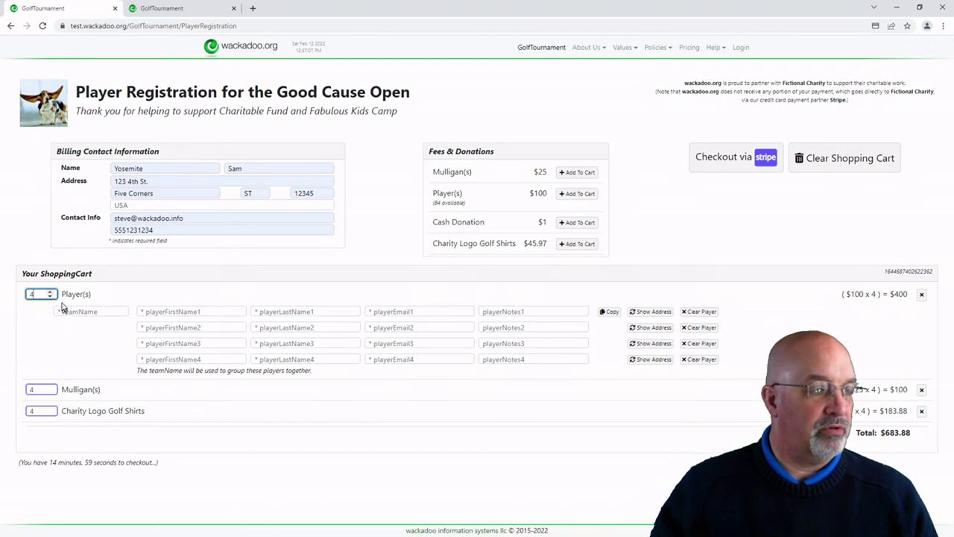
double_click(53, 295)
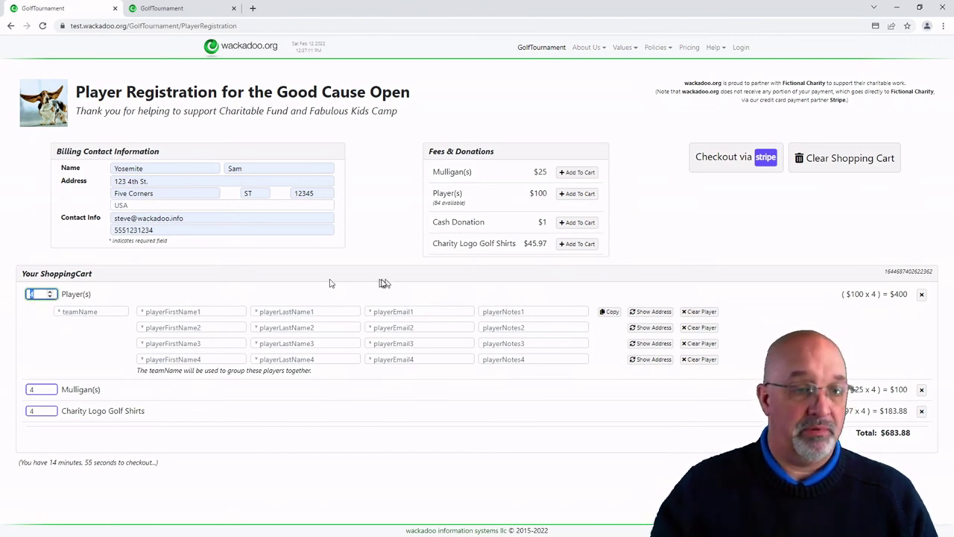
left_click(575, 196)
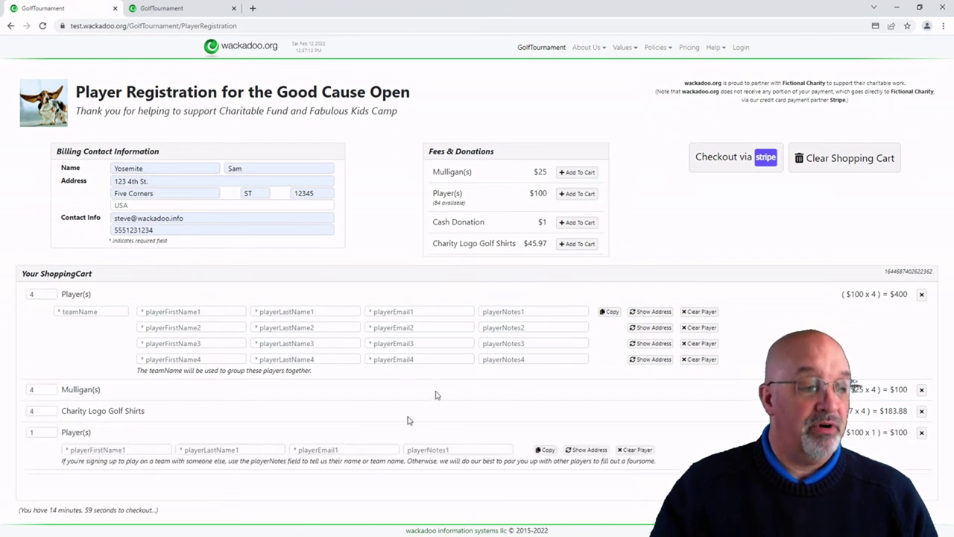
left_click(50, 430)
left_click(50, 430)
left_click(49, 430)
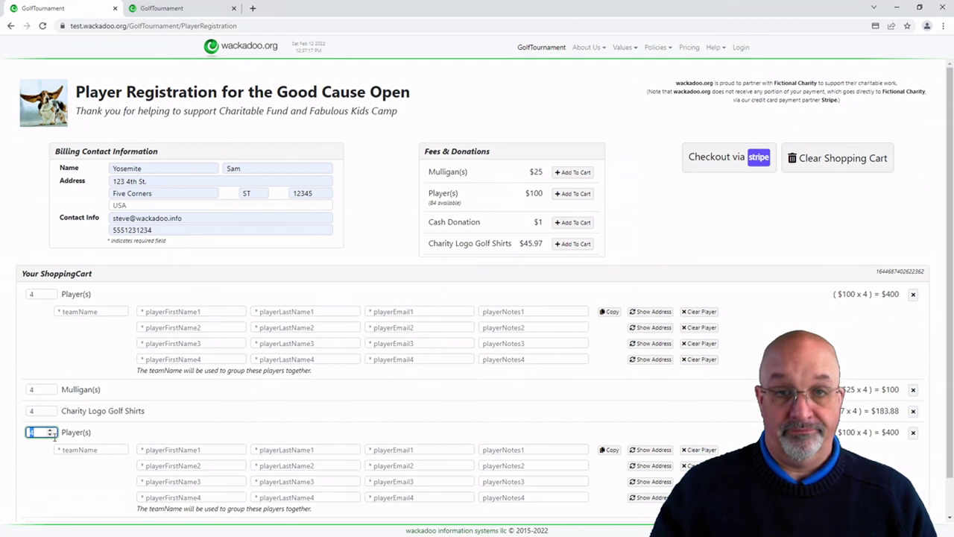
left_click(913, 433)
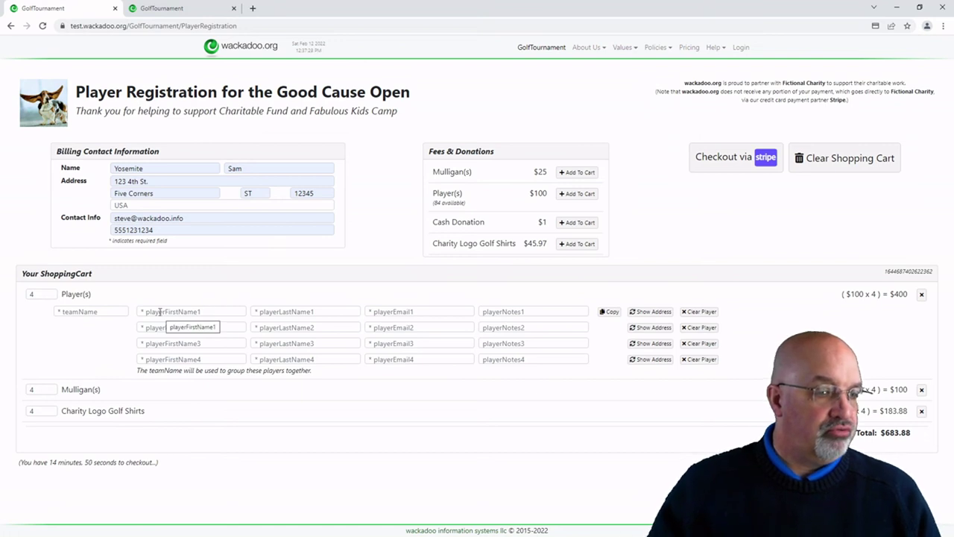
Step: Copy the billing contact into player 1 and autofill player 2's name from a saved contact
left_click(160, 312)
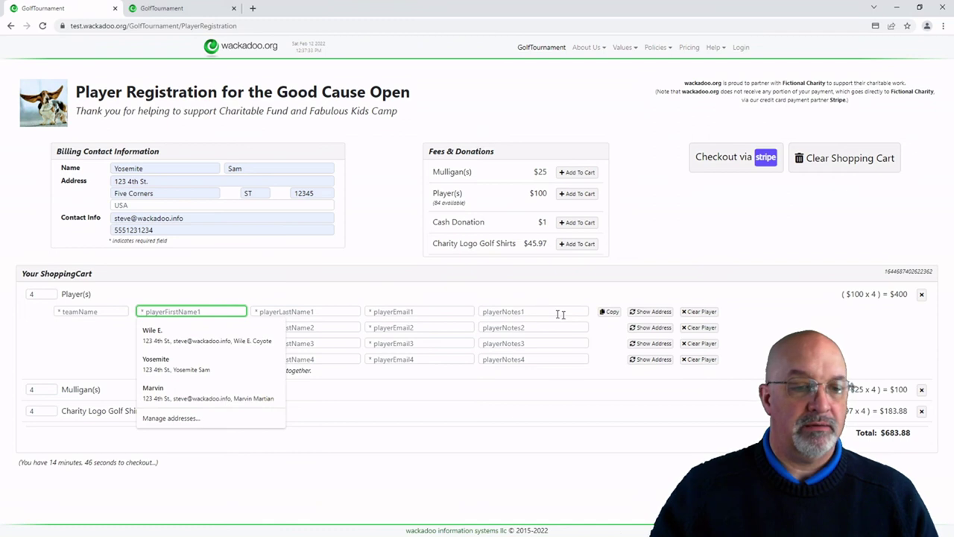
left_click(609, 312)
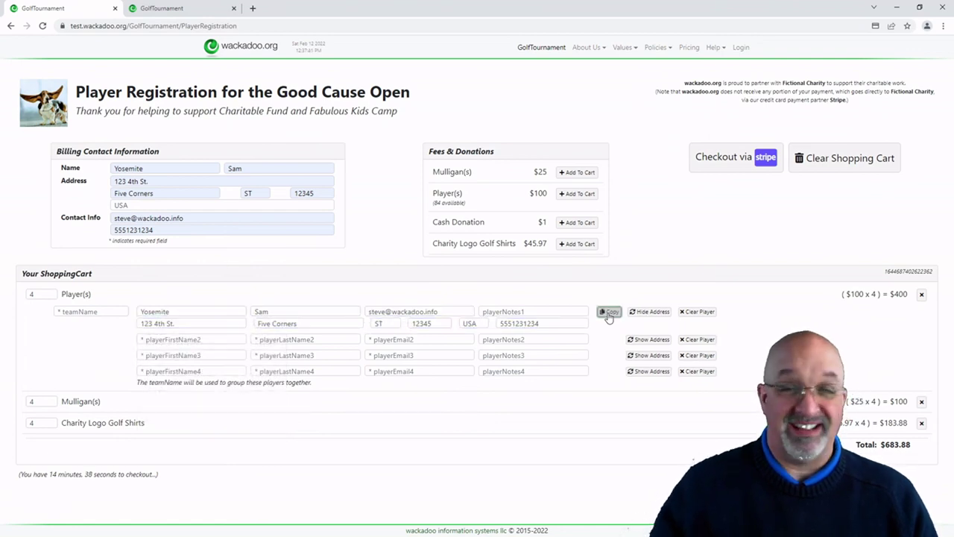
left_click(200, 339)
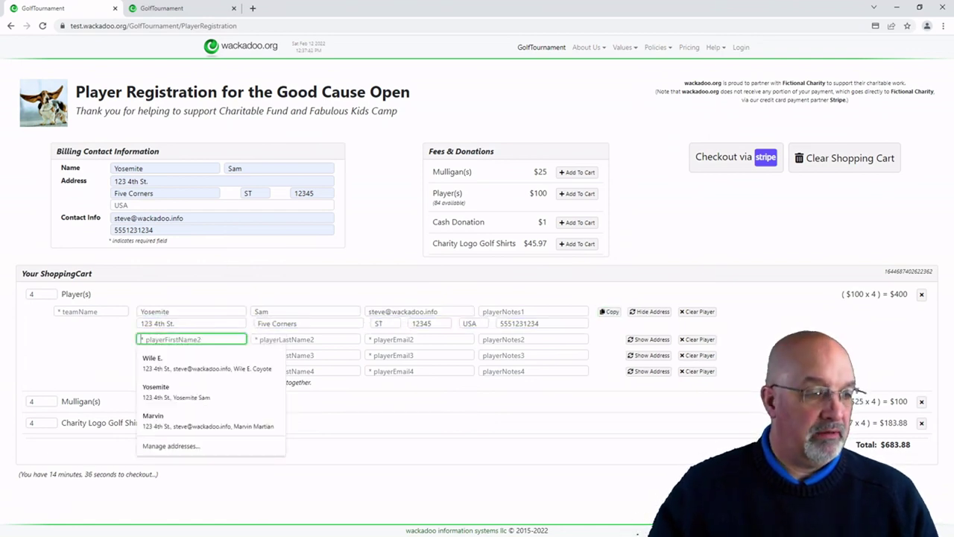
left_click(202, 358)
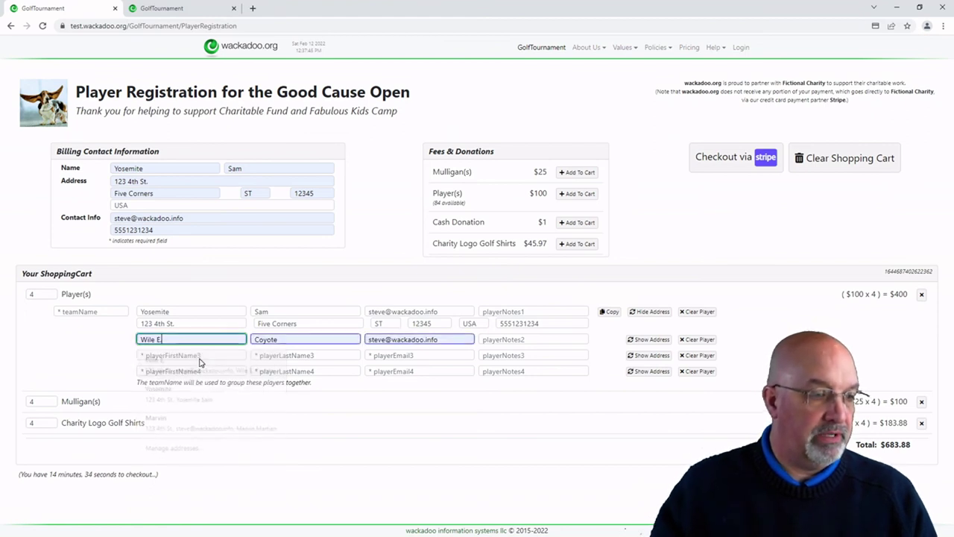
Step: Replace player 2's e-mail with a dummy address and select it for reuse
left_click(447, 340)
type("FAKE")
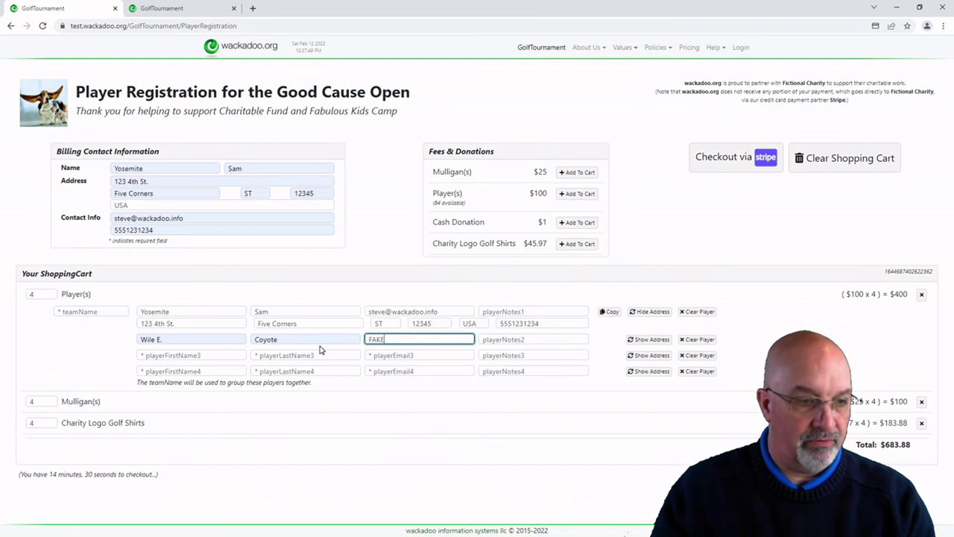
key("BackSpace")
key("BackSpace")
key("BackSpace")
key("BackSpace")
type("fa")
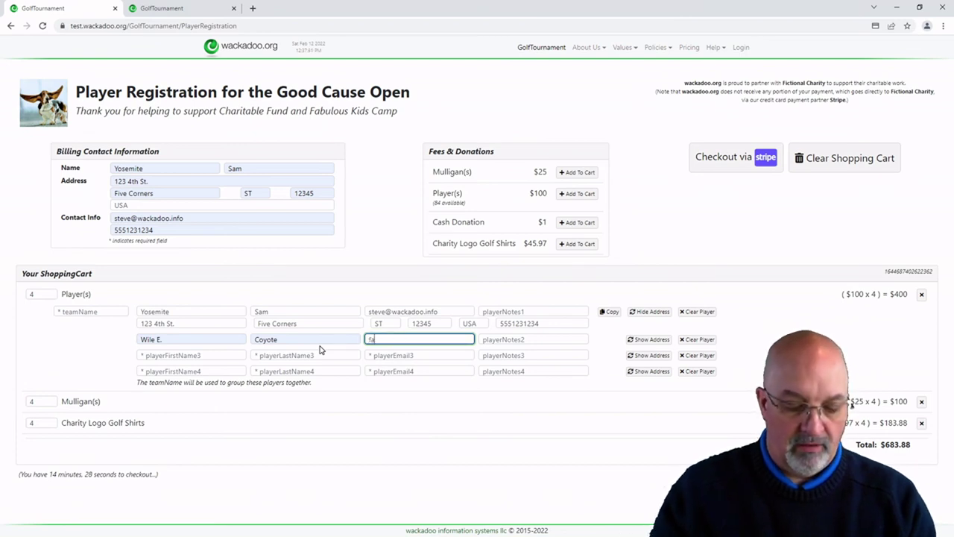
type("ke@fake.fake")
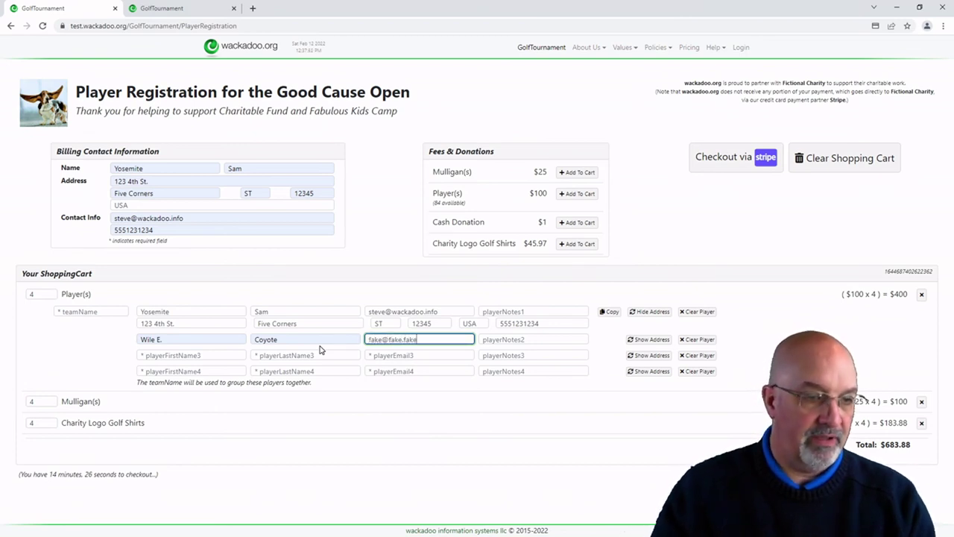
key("ctrl+a")
key("ctrl+c")
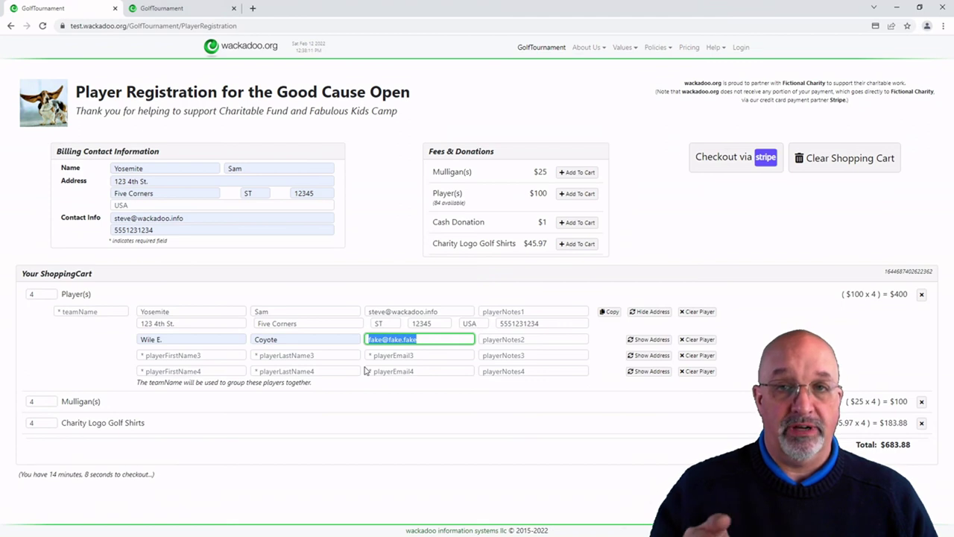
Step: Enter player 3's first name, last name and the dummy e-mail
left_click(181, 355)
type("Road")
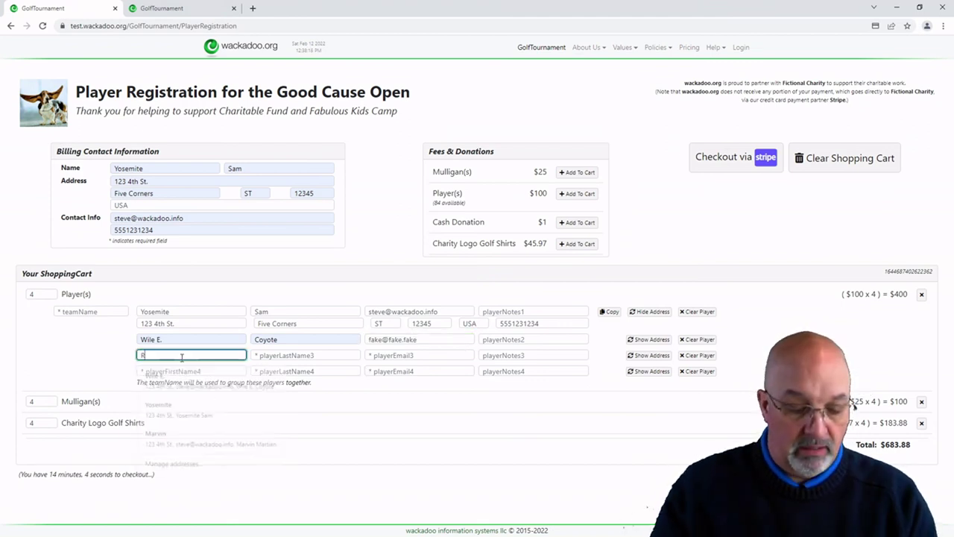
key("Tab")
type("Runner")
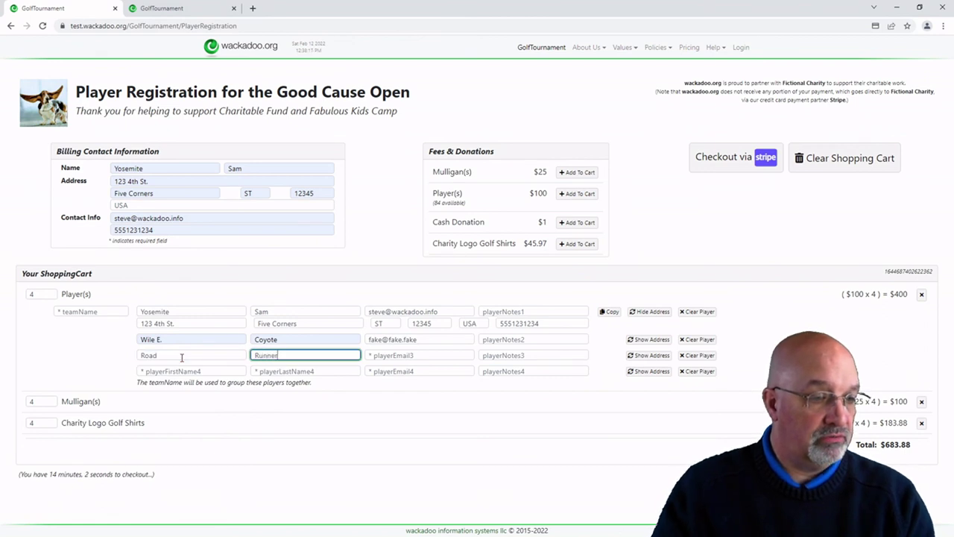
key("Tab")
type("fake@fake.fake")
key("Tab")
key("Tab")
Step: Enter player 4's first name and last name and paste the dummy e-mail
key("Tab")
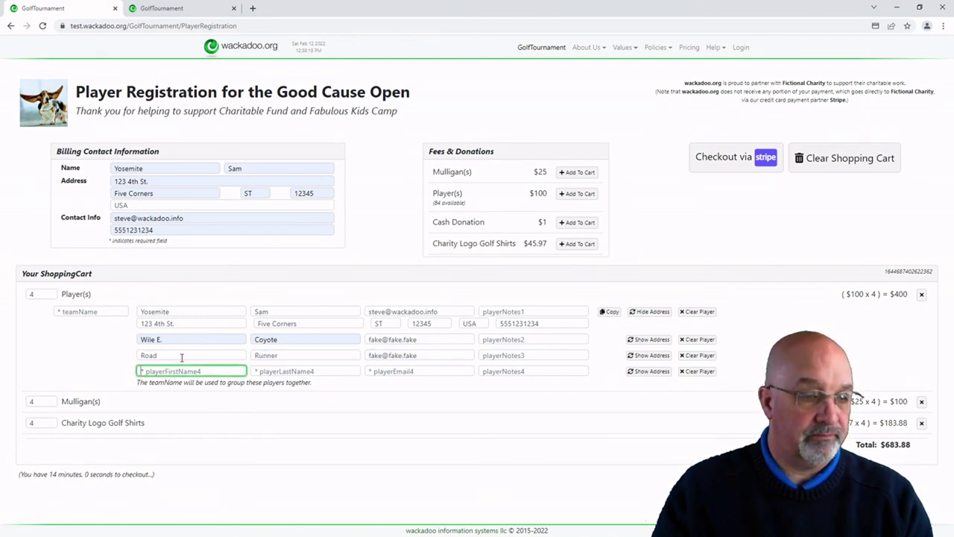
key("Tab")
key("shift+Tab")
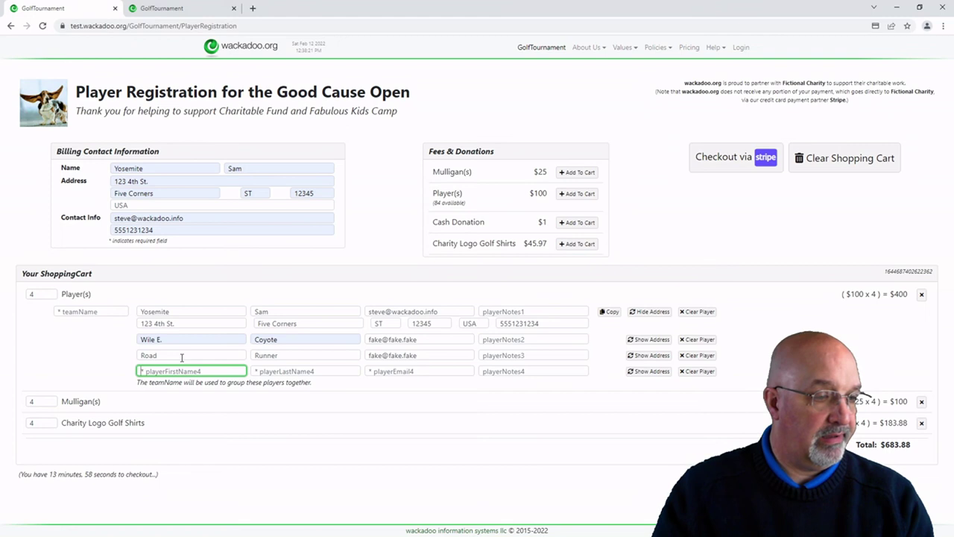
type("Speedy")
key("Tab")
type("Gon")
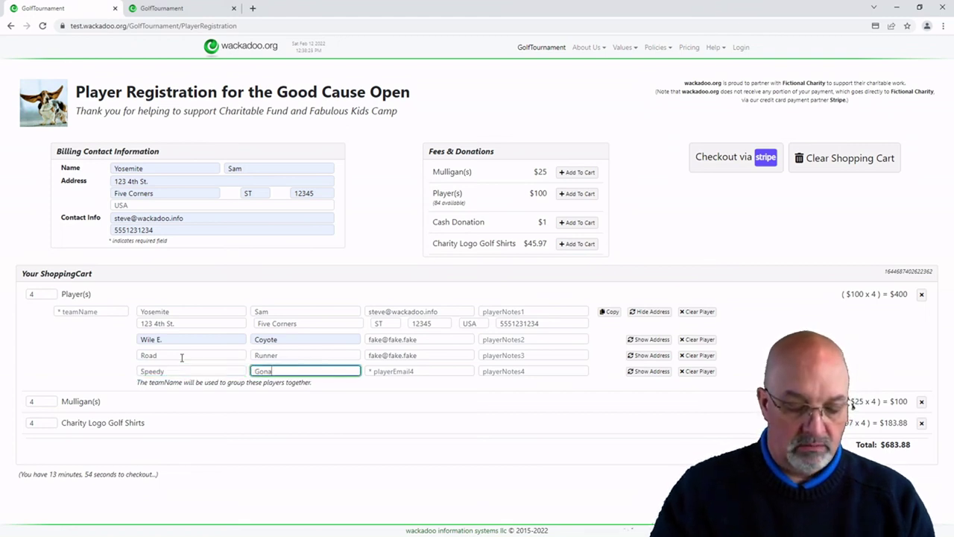
type("zalez")
key("Tab")
key("ctrl+v")
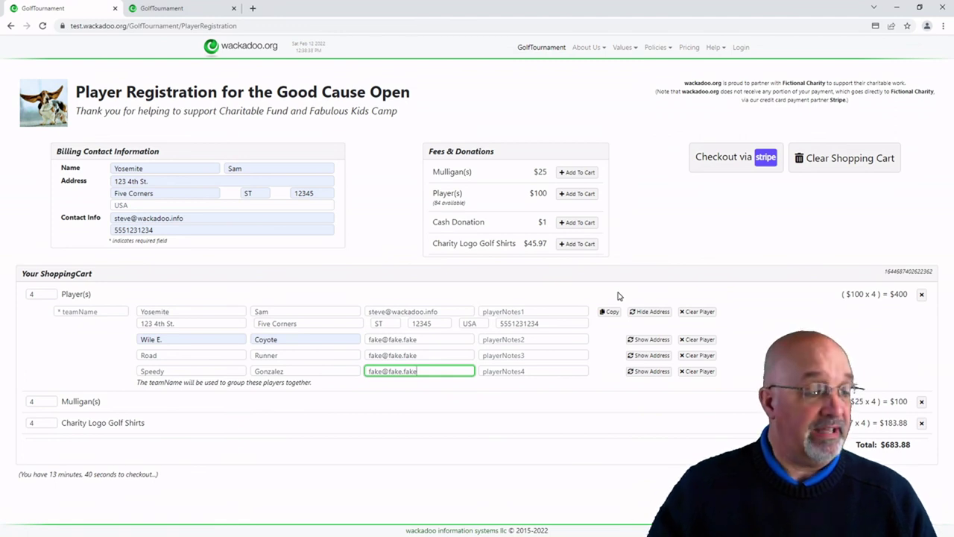
Step: Try the Stripe checkout, dismiss the missing-team-name warning, and enter team name ACME
left_click(742, 155)
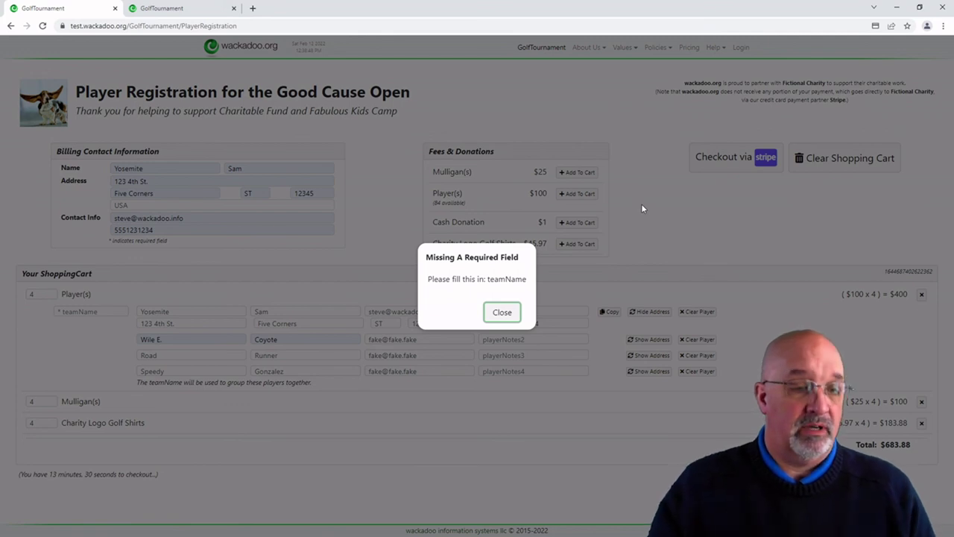
left_click(501, 312)
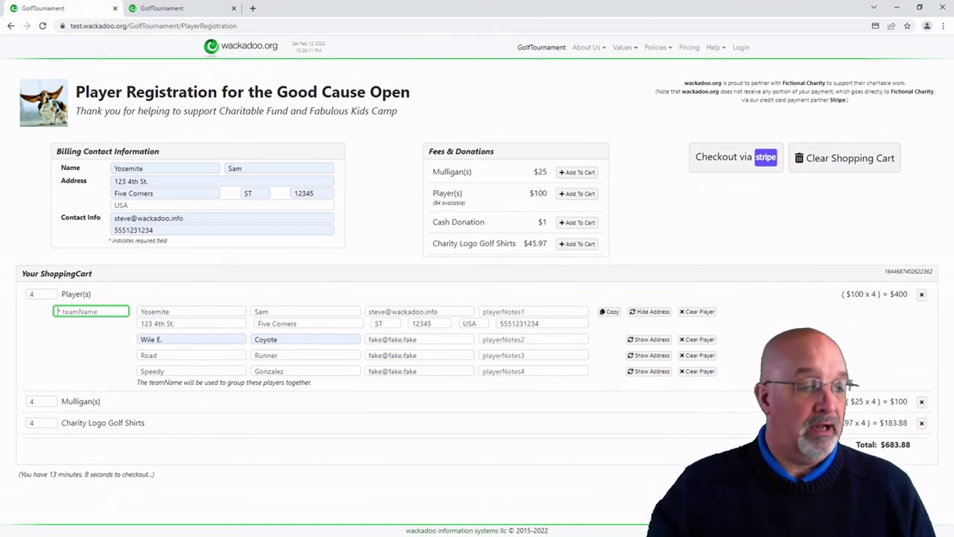
type("ACME")
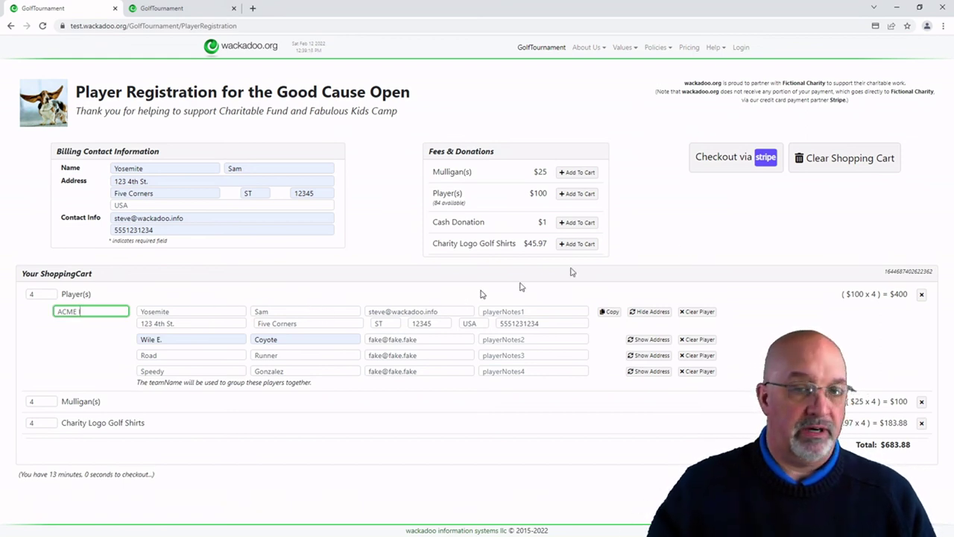
left_click(751, 164)
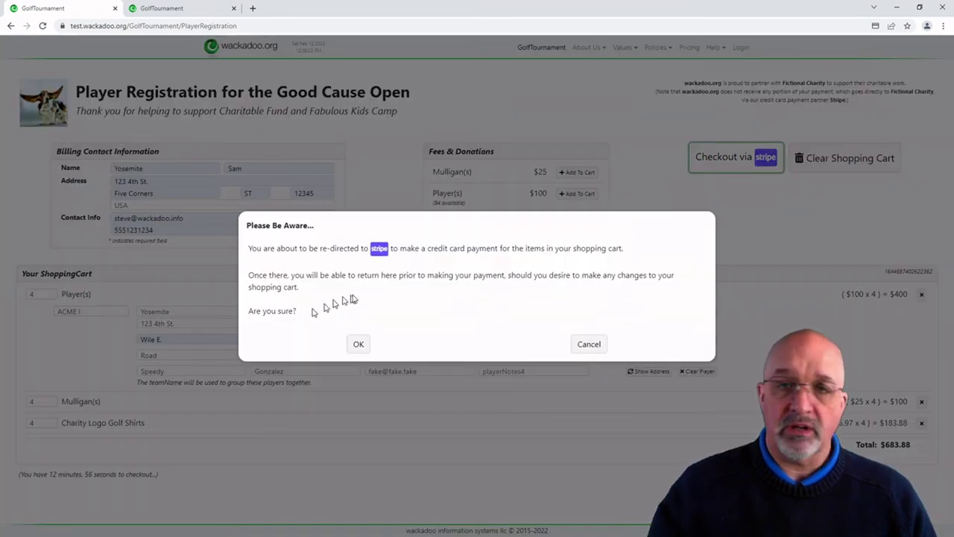
left_click(357, 345)
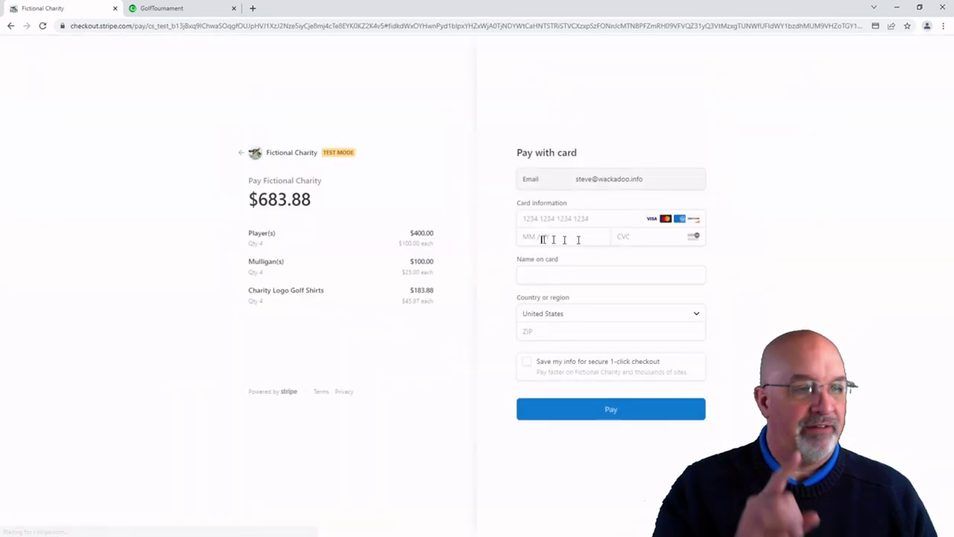
left_click(242, 153)
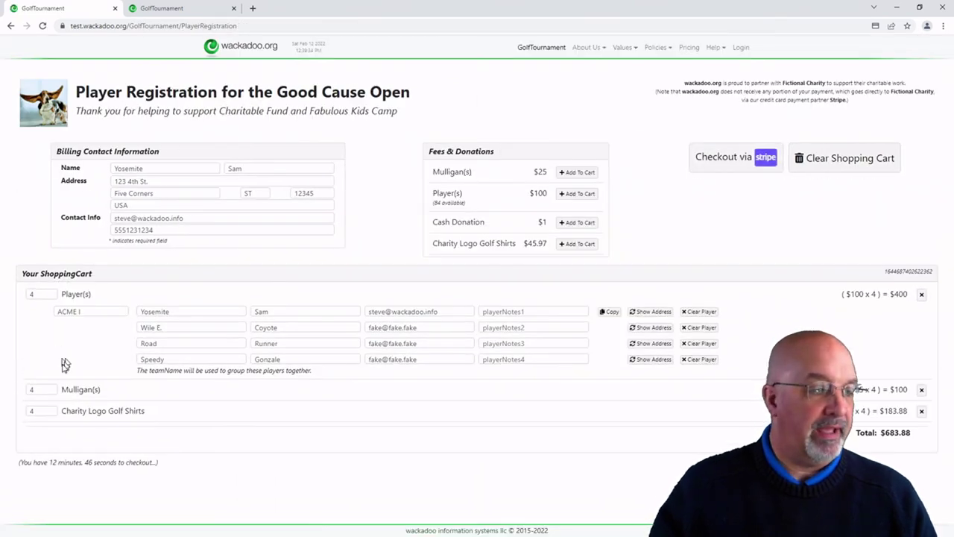
Step: Enter shirt-size notes XXL for player 1 and Small for player 2
left_click(514, 312)
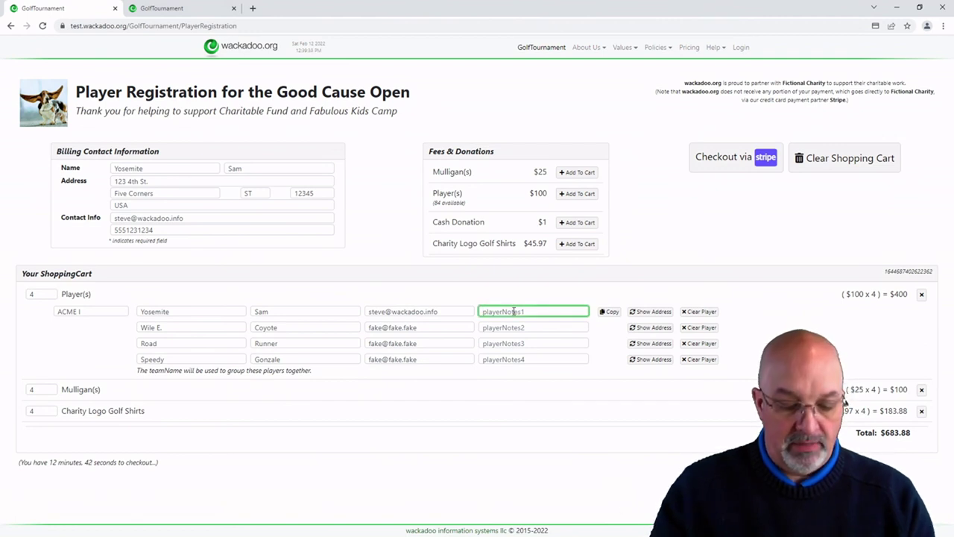
type("XXL")
key("Tab")
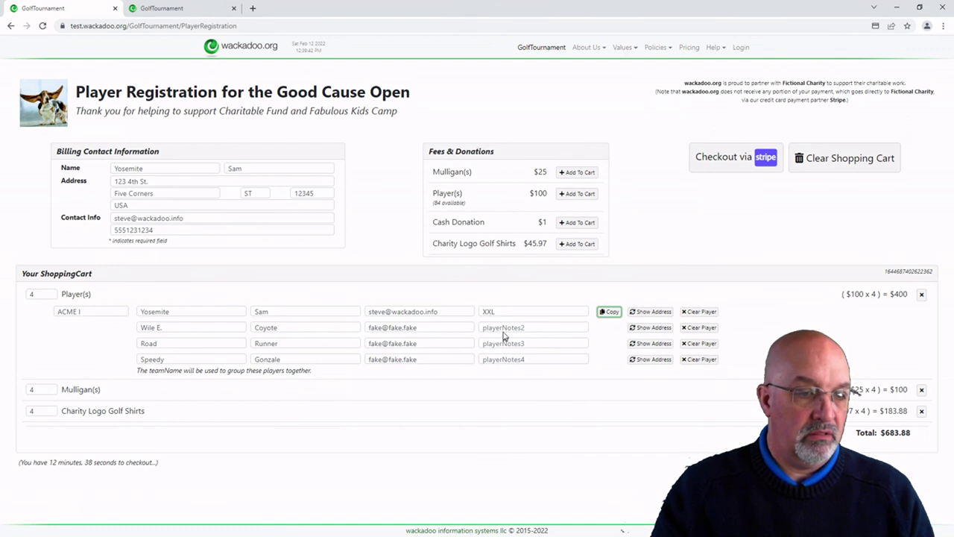
left_click(506, 328)
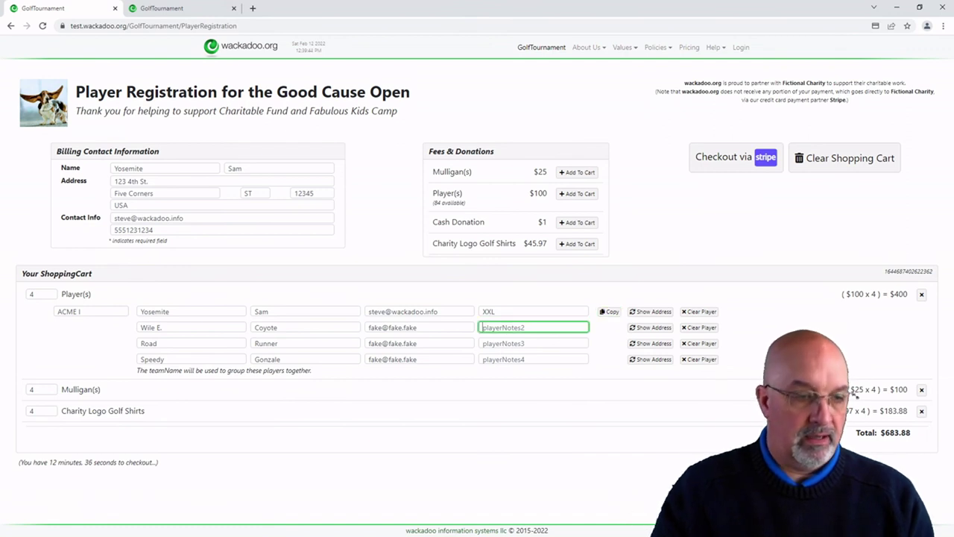
type("Small")
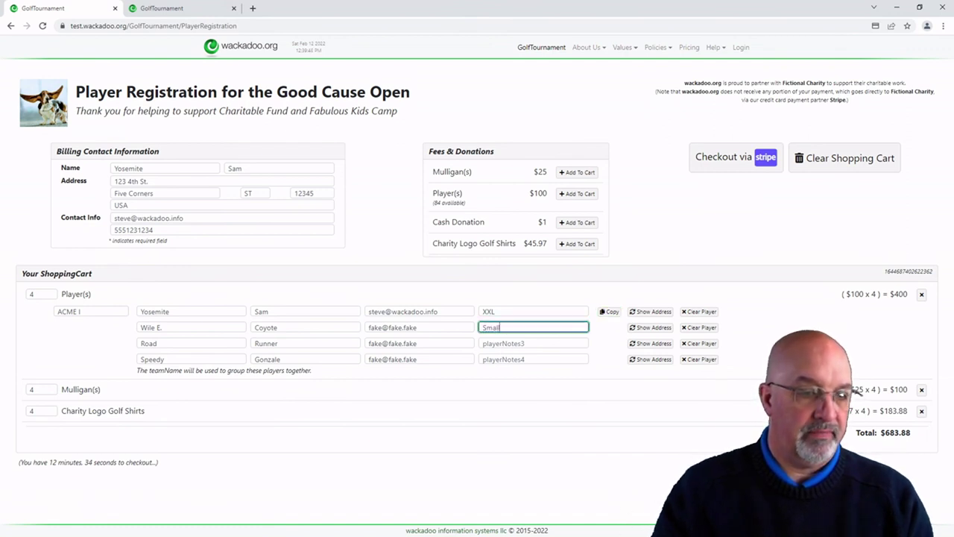
Step: Enter notes 'shirt size S' for player 3, removing stray characters, and XS for player 4
left_click(525, 343)
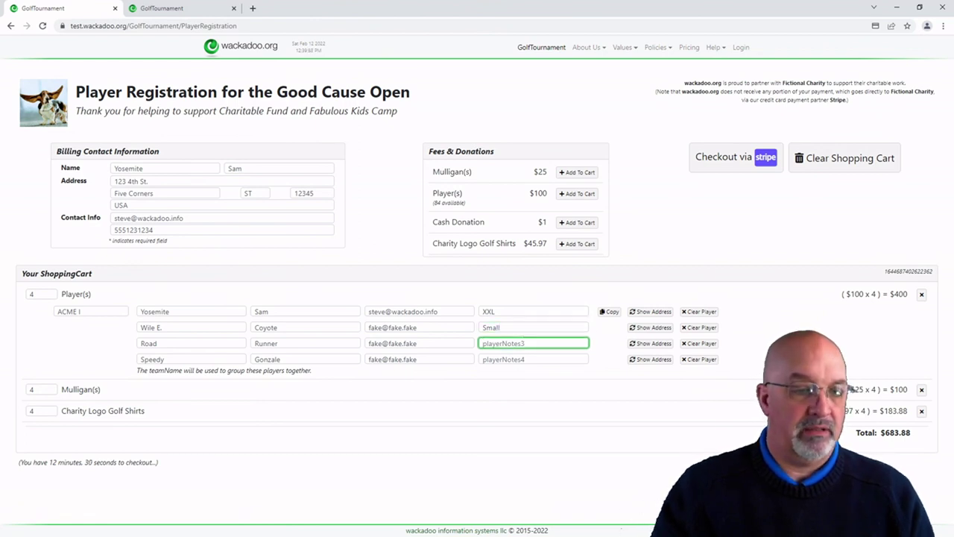
type("t=")
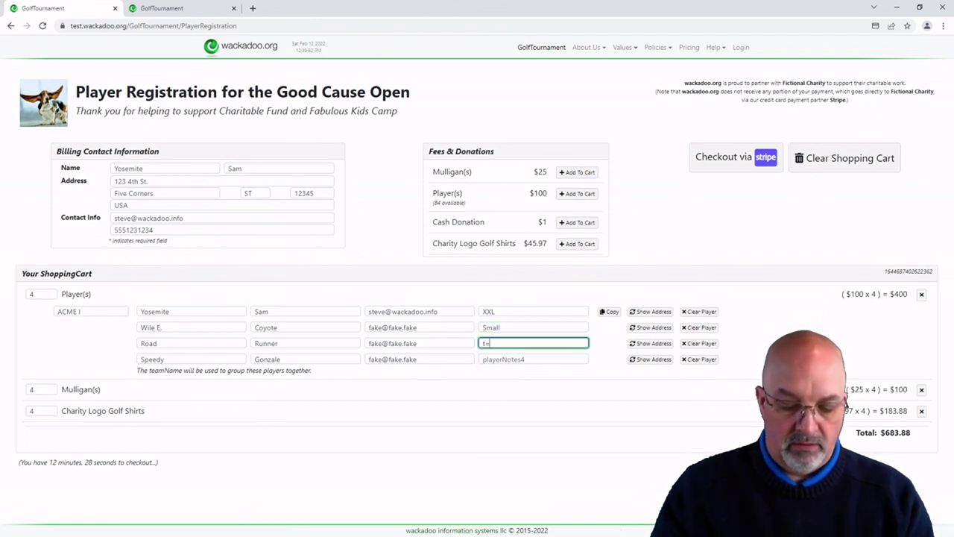
type("shirt size ")
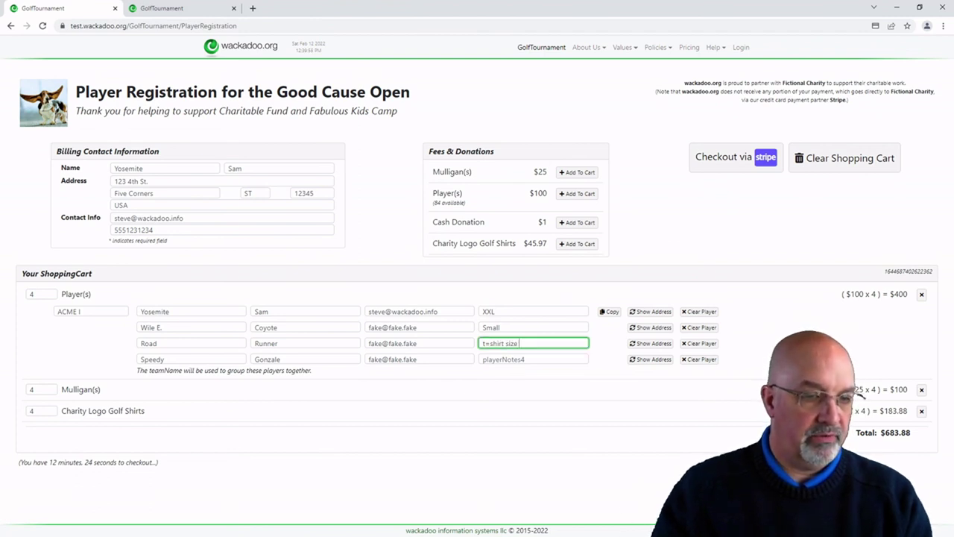
type("S")
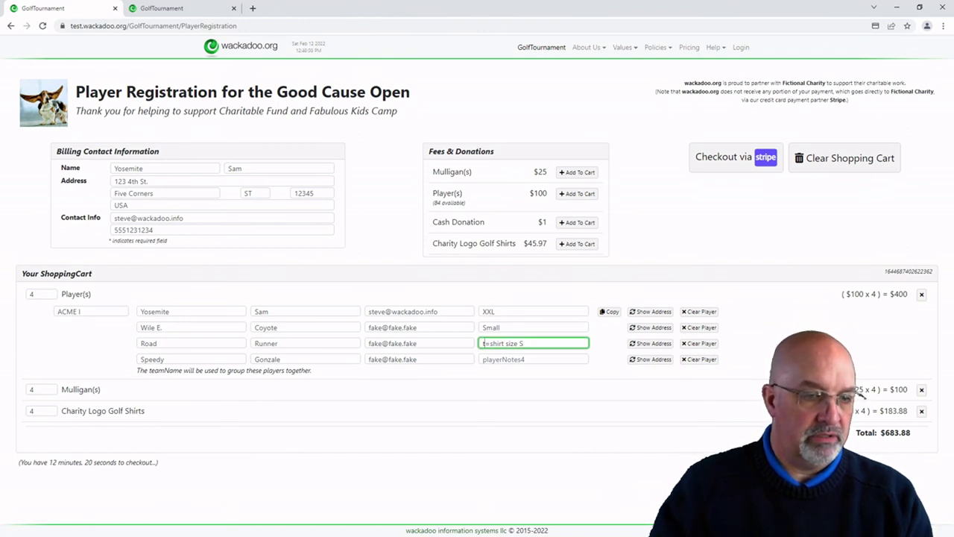
key("shift+Home")
key("BackSpace")
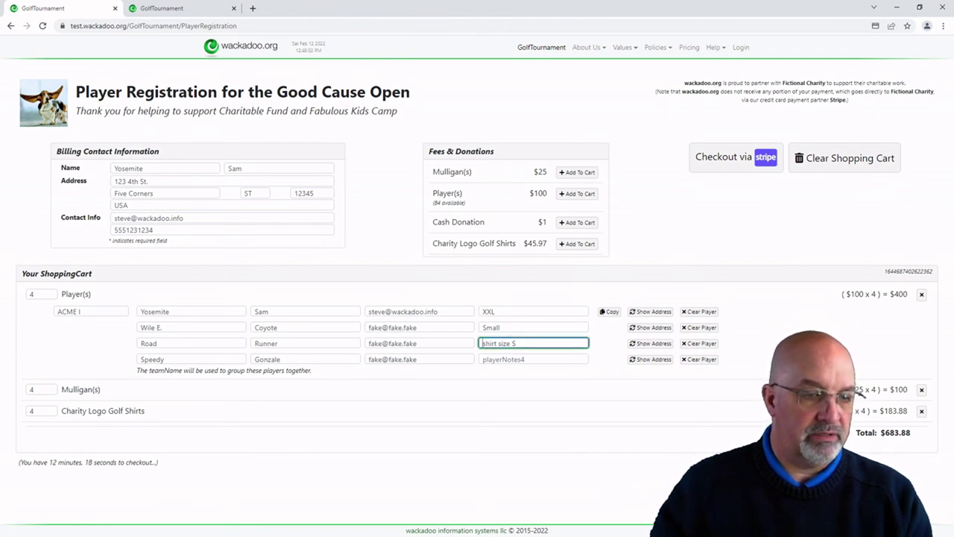
key("Tab")
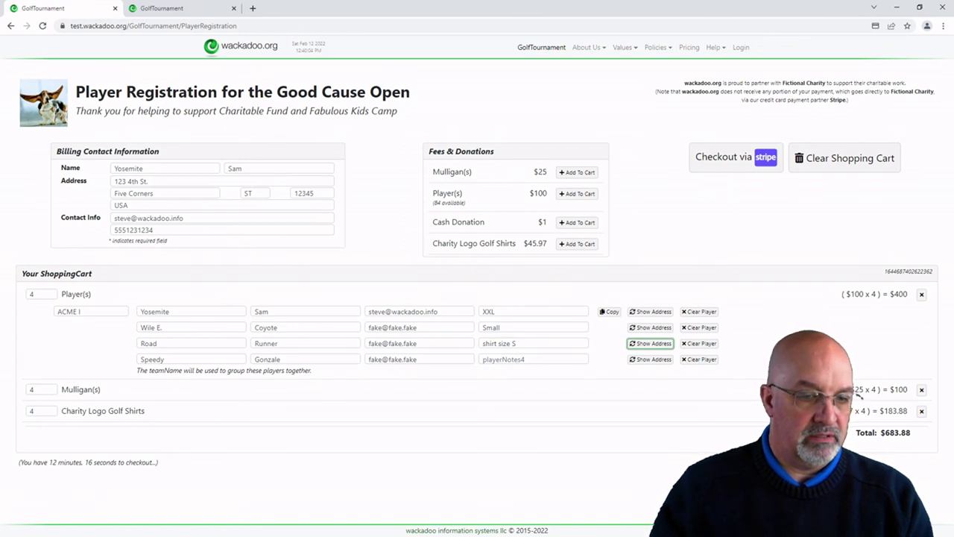
left_click(539, 360)
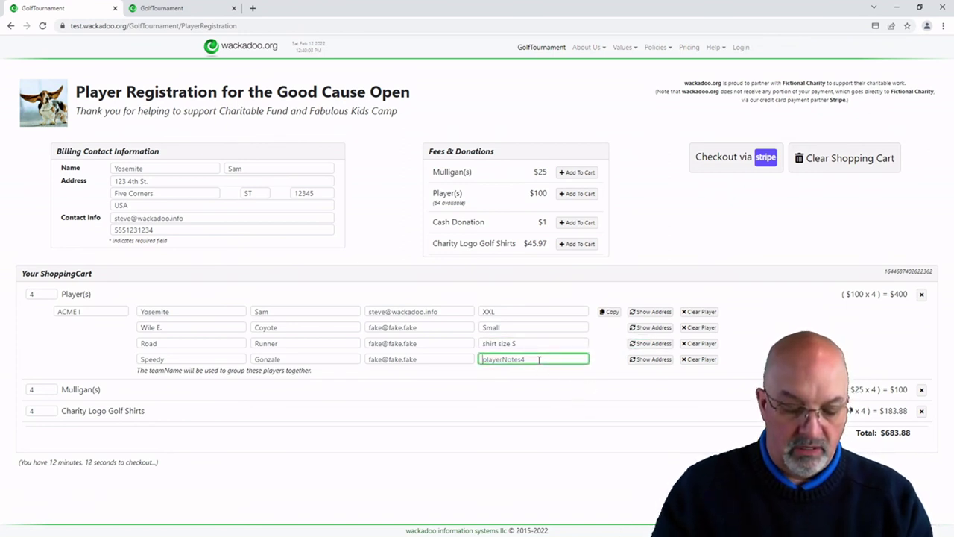
type("XS")
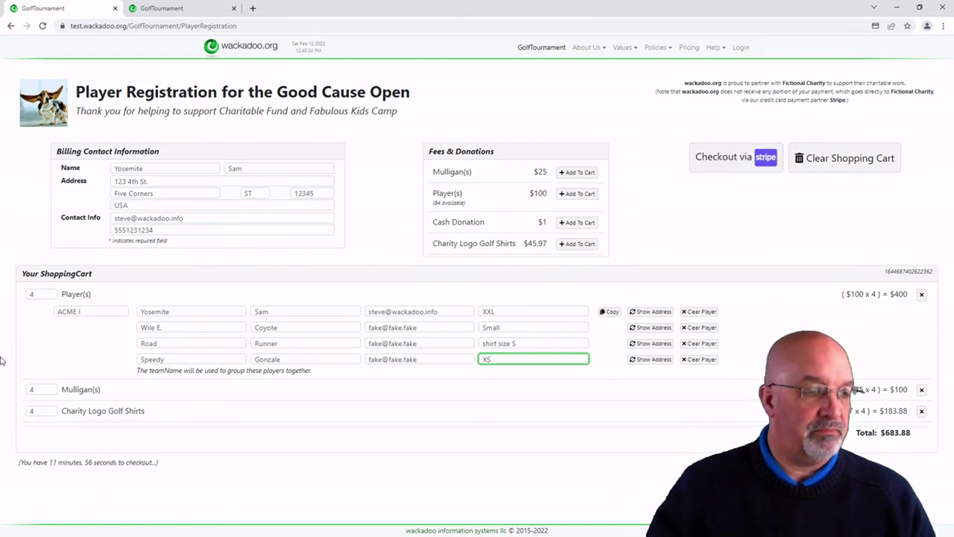
Step: Lower the Player(s) quantity to 2, restore it to 4, and start Checkout via Stripe
left_click(50, 298)
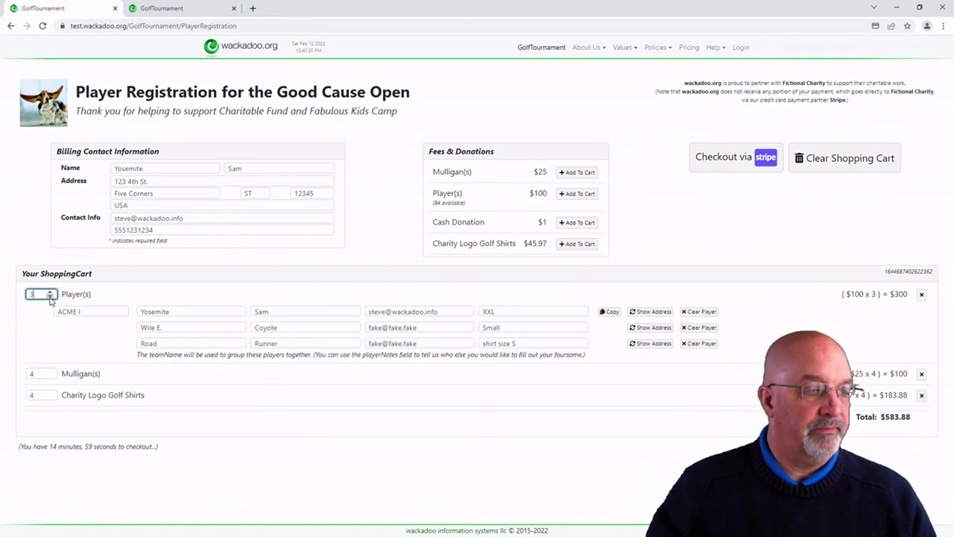
left_click(50, 298)
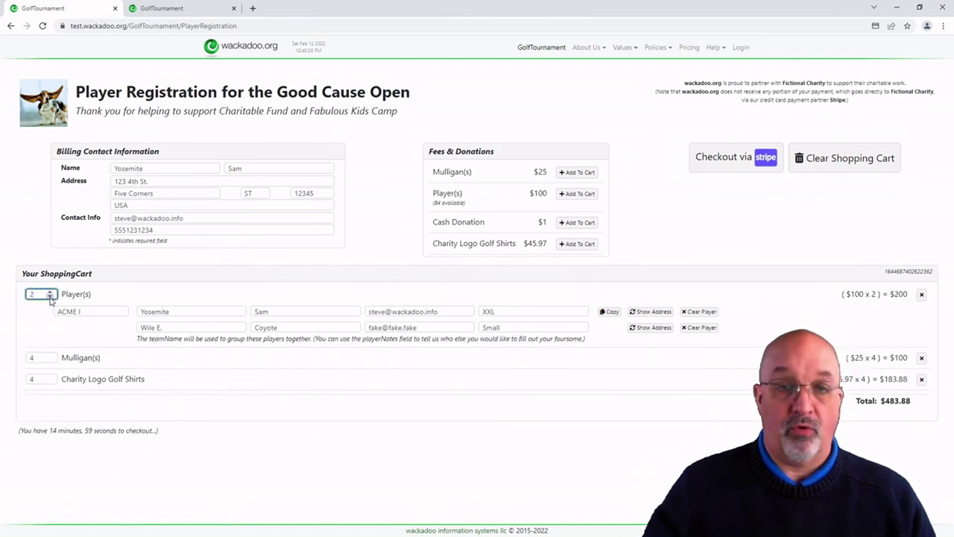
left_click_drag(412, 340, 548, 340)
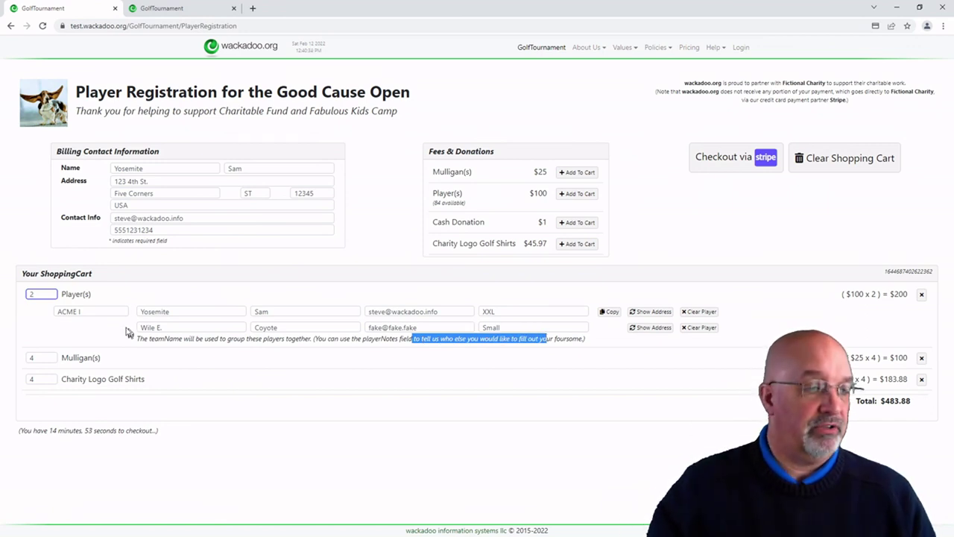
left_click(49, 293)
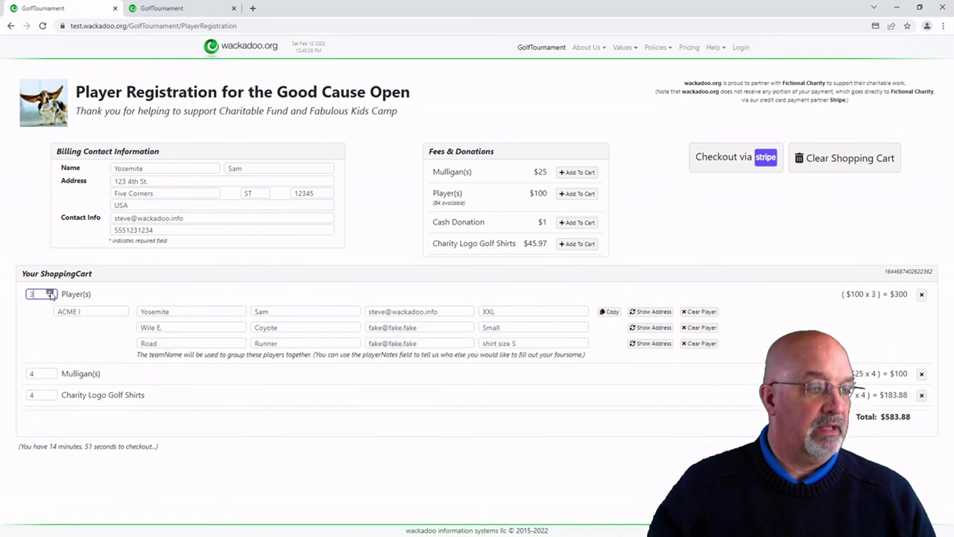
left_click(49, 292)
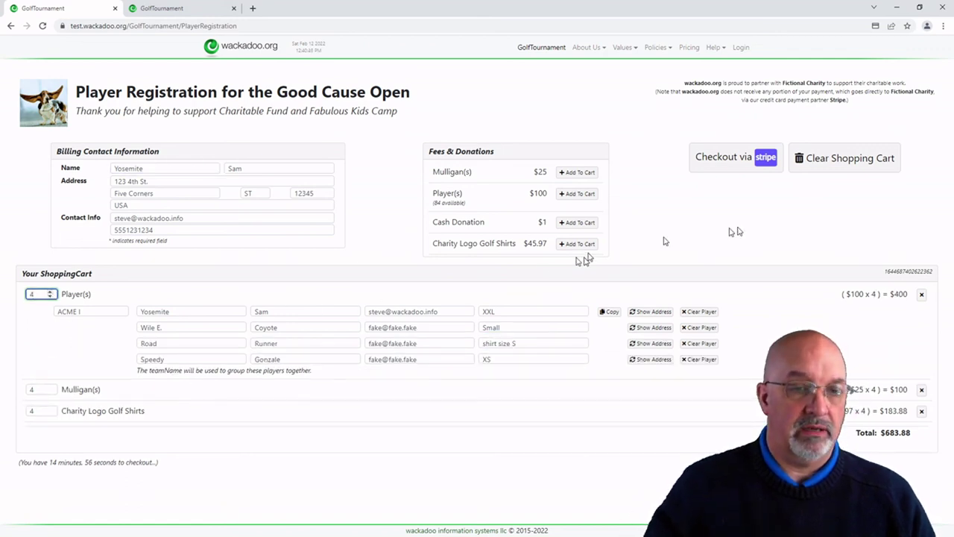
left_click(766, 162)
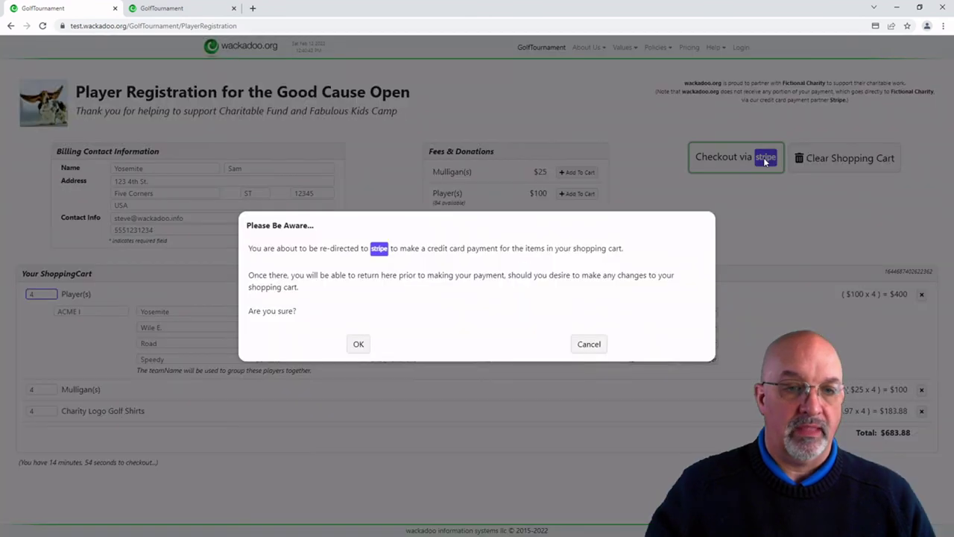
Step: Confirm the Stripe redirect and enter the test card number, expiry 01/23 and CVC 123
left_click(358, 345)
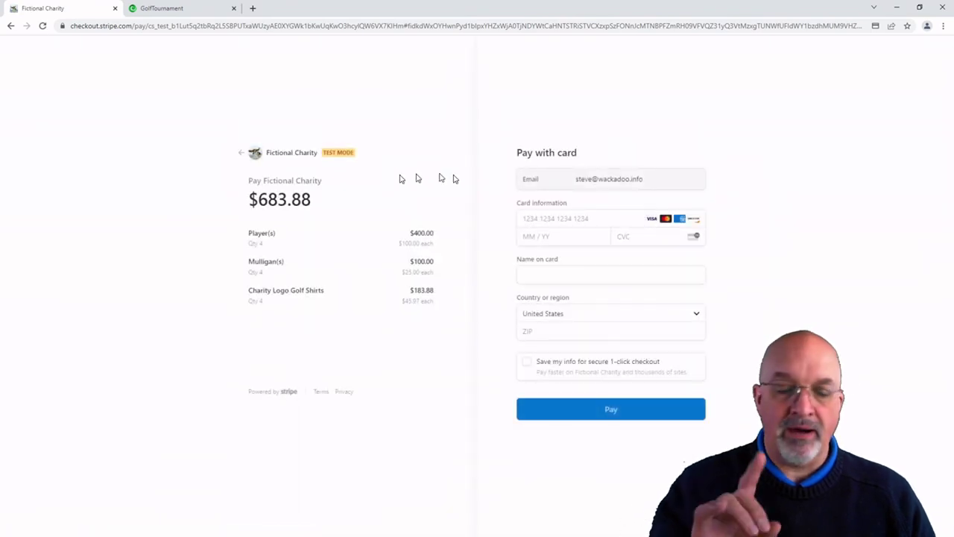
left_click(544, 219)
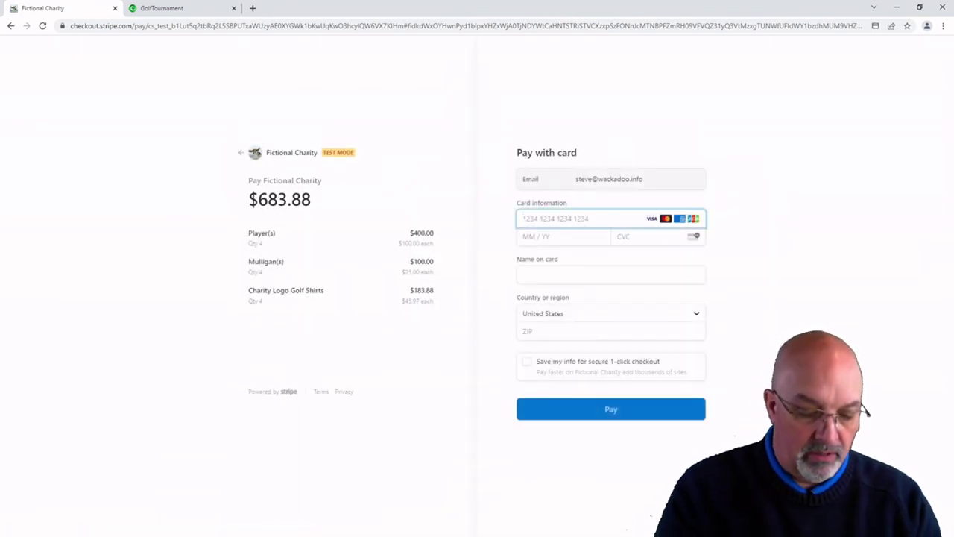
type("4242")
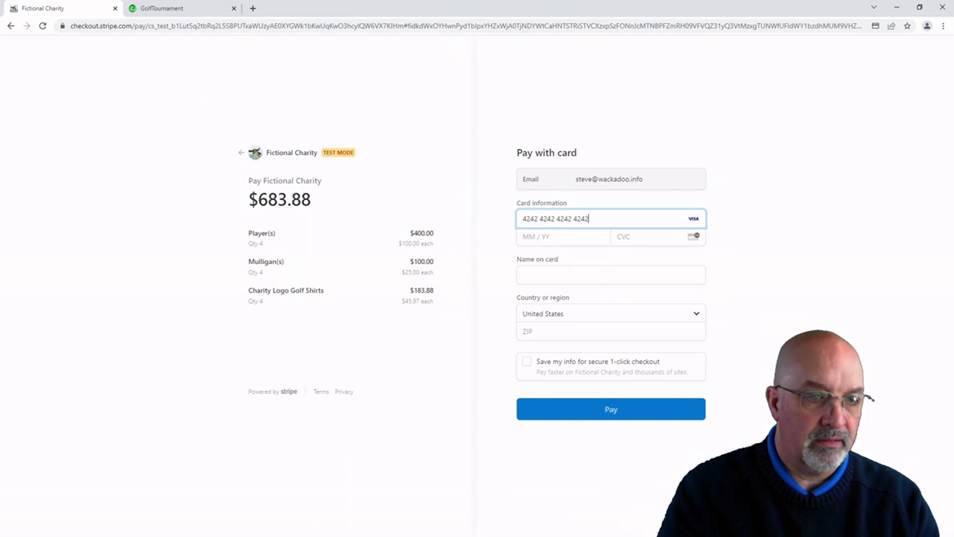
type("4242424240123")
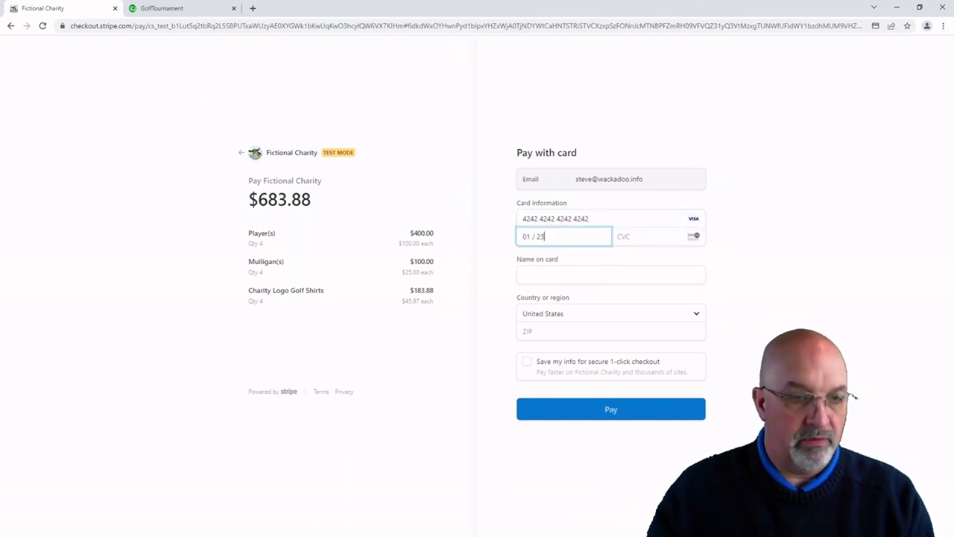
type("123")
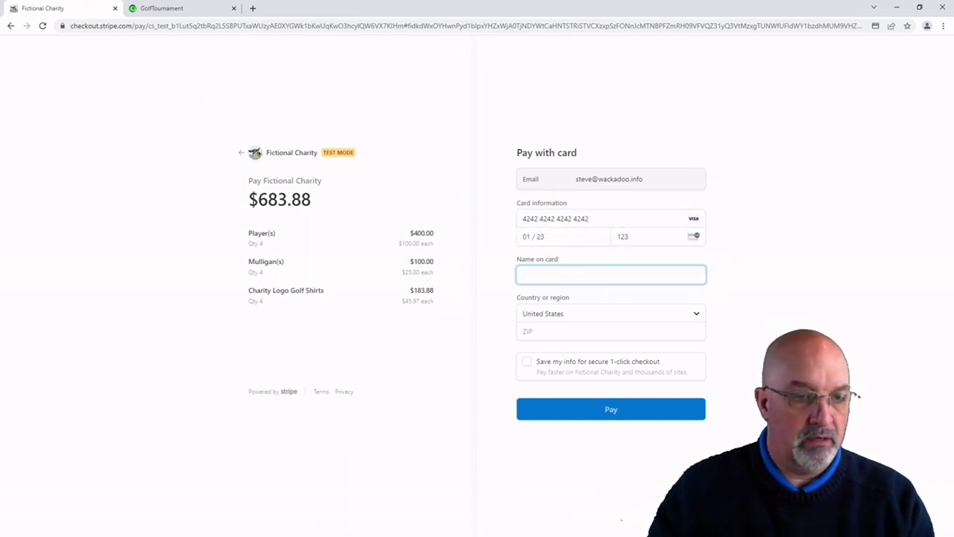
type("Yo")
Step: Accept the saved cardholder name, enter the ZIP code, and pay $683.88
key("Down")
key("Return")
key("Tab")
key("Tab")
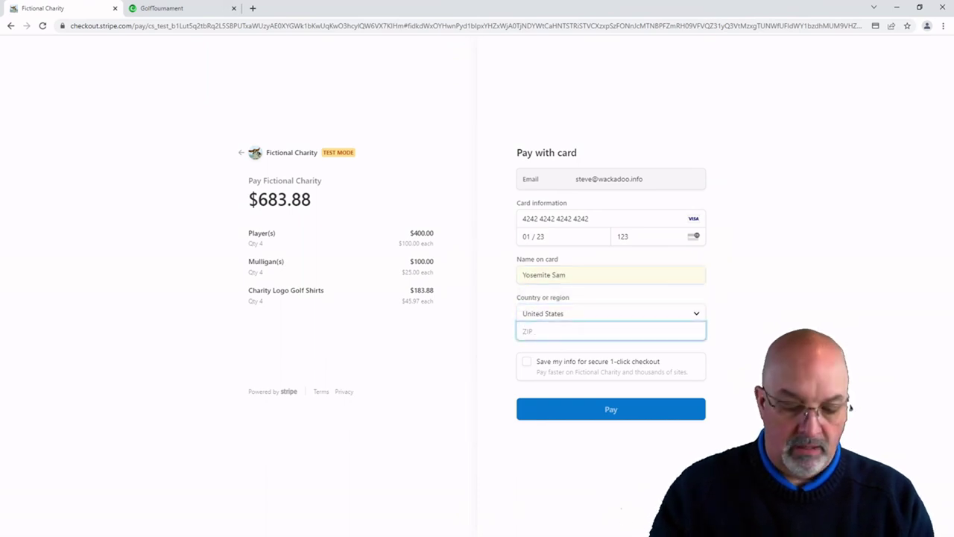
type("55424")
key("Tab")
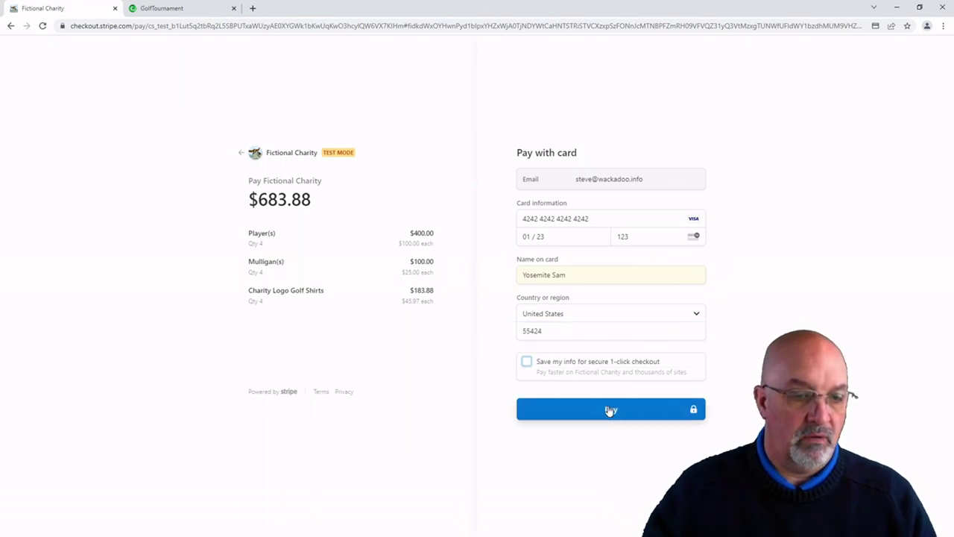
left_click(617, 419)
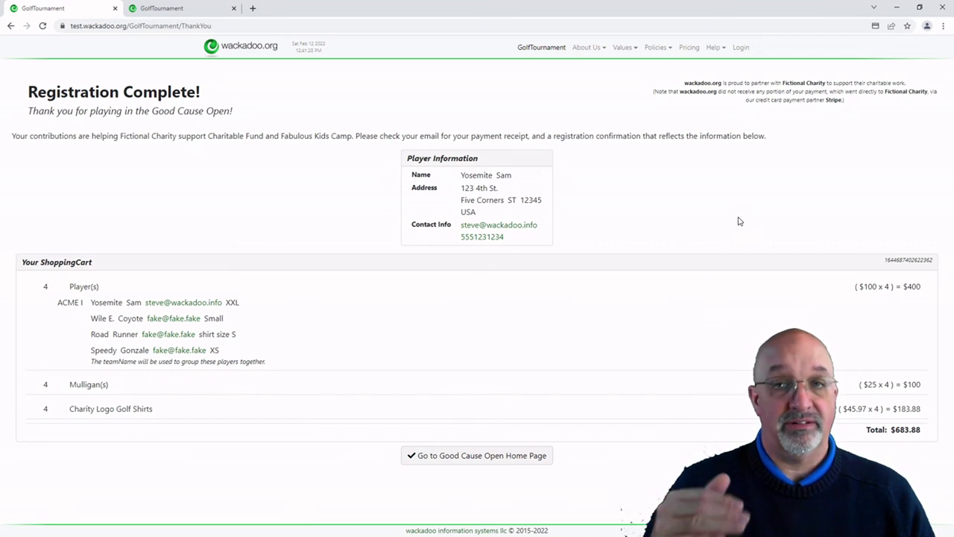
Step: Leave the Registration Complete confirmation for the Good Cause Open home page
left_click(460, 455)
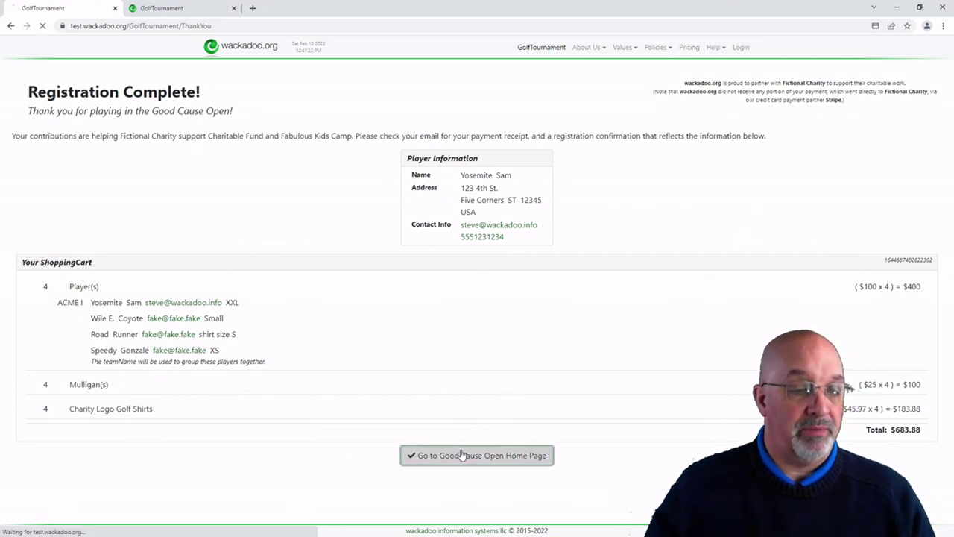